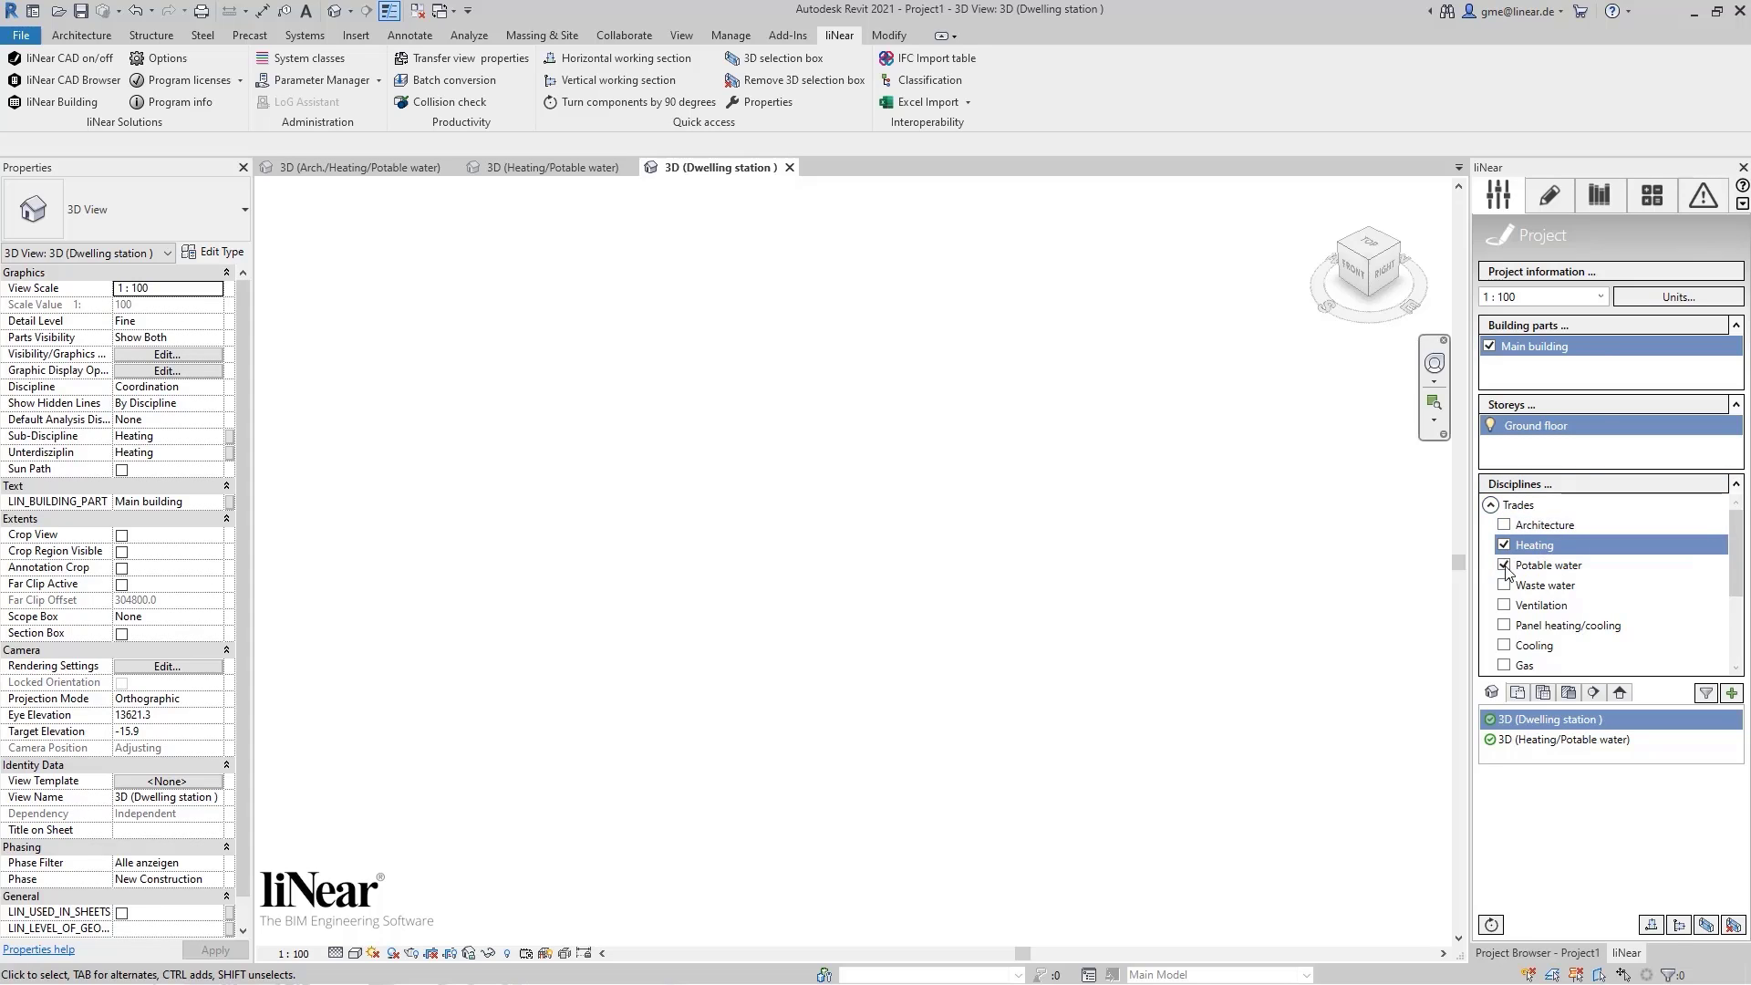
Open the heating dwelling station configurator and choose PEWO Energietechnik GmbH as the manufacturer
left_click(1601, 186)
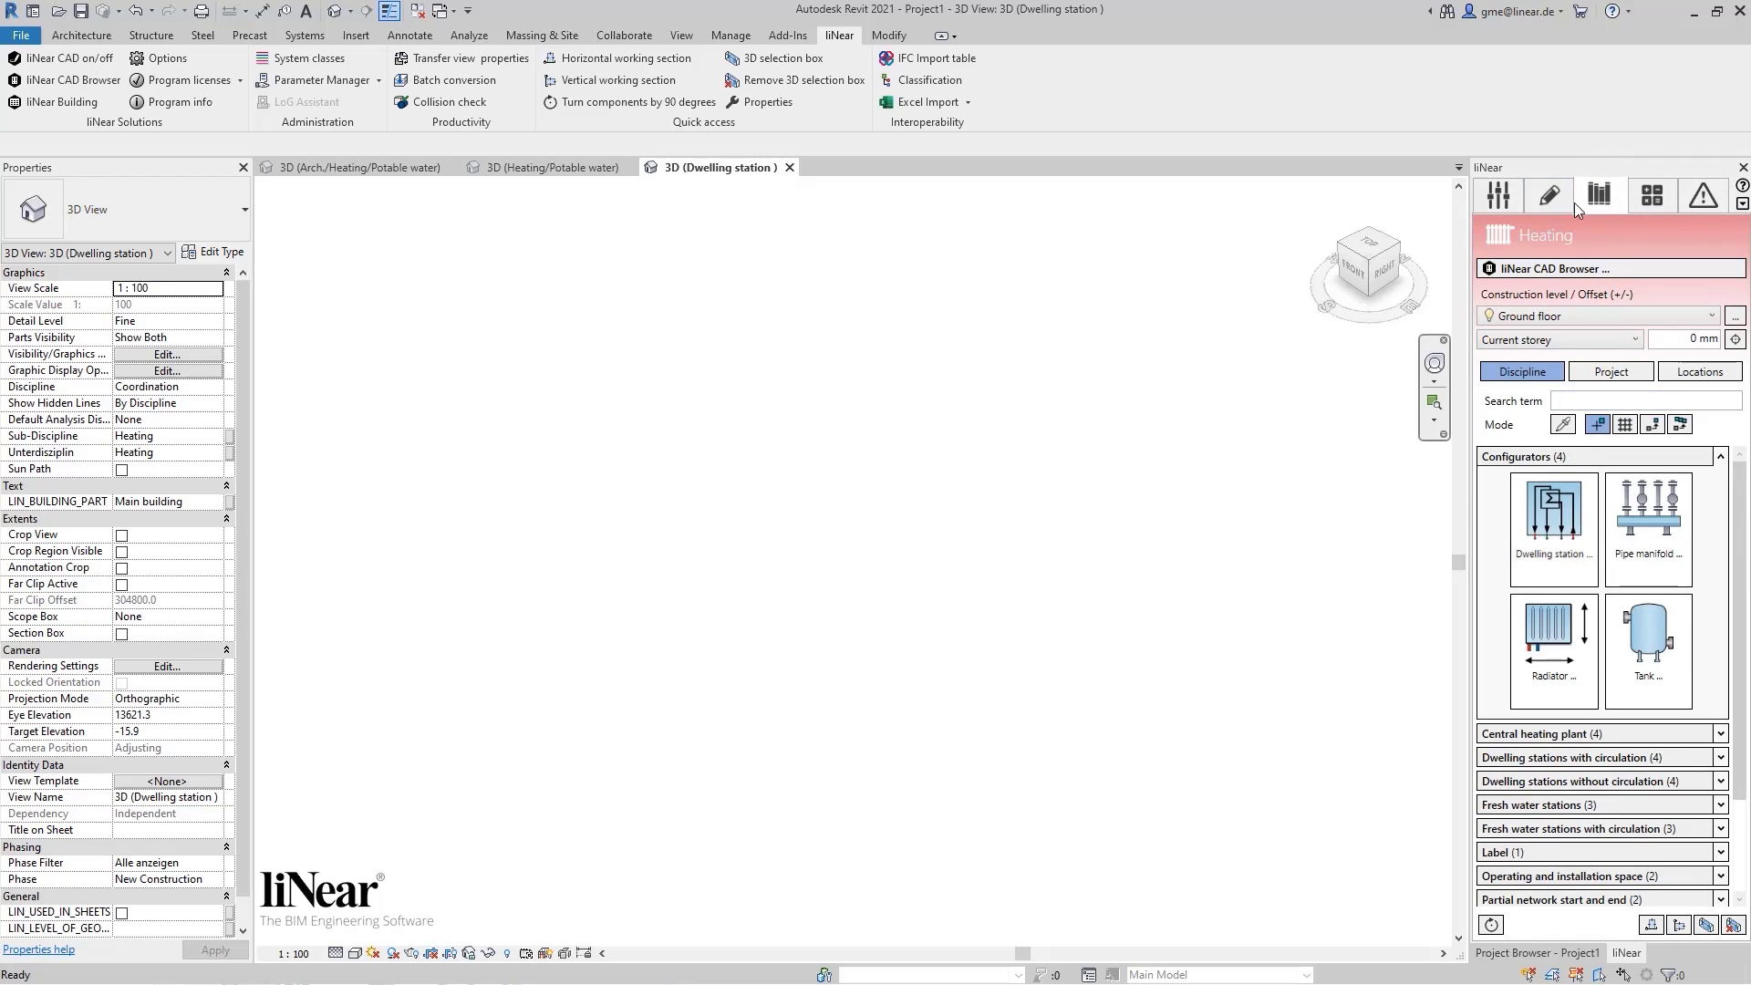
left_click(1553, 515)
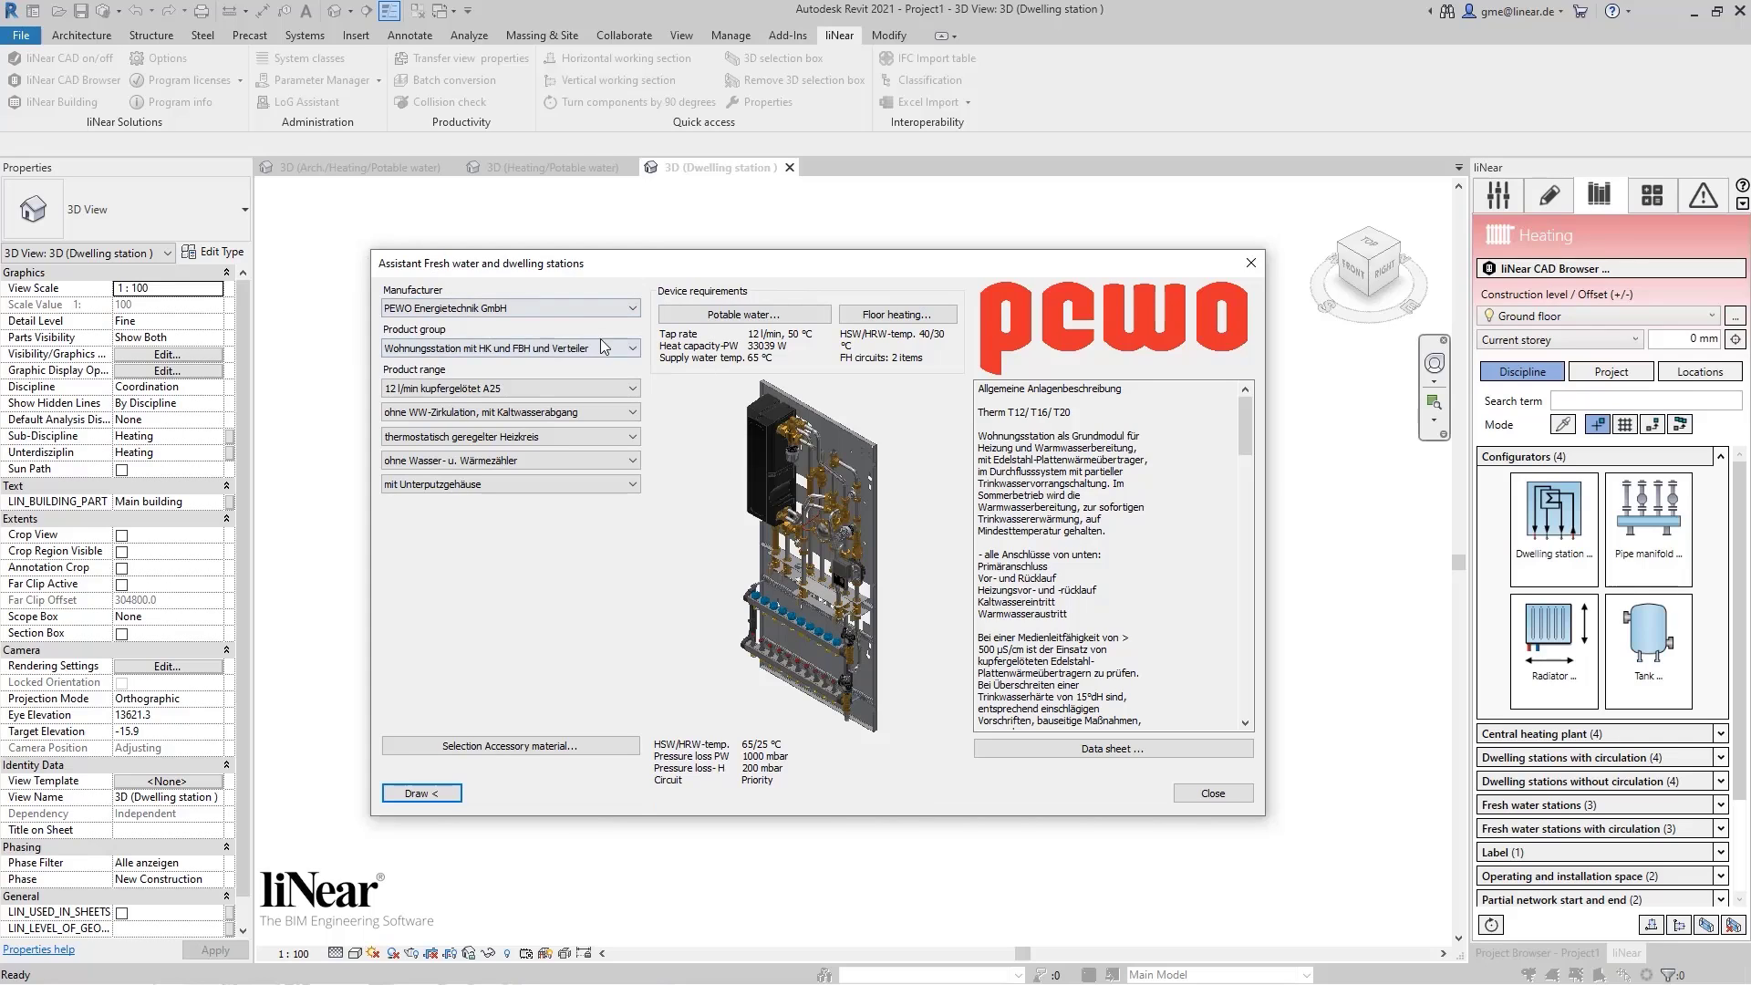
left_click(615, 308)
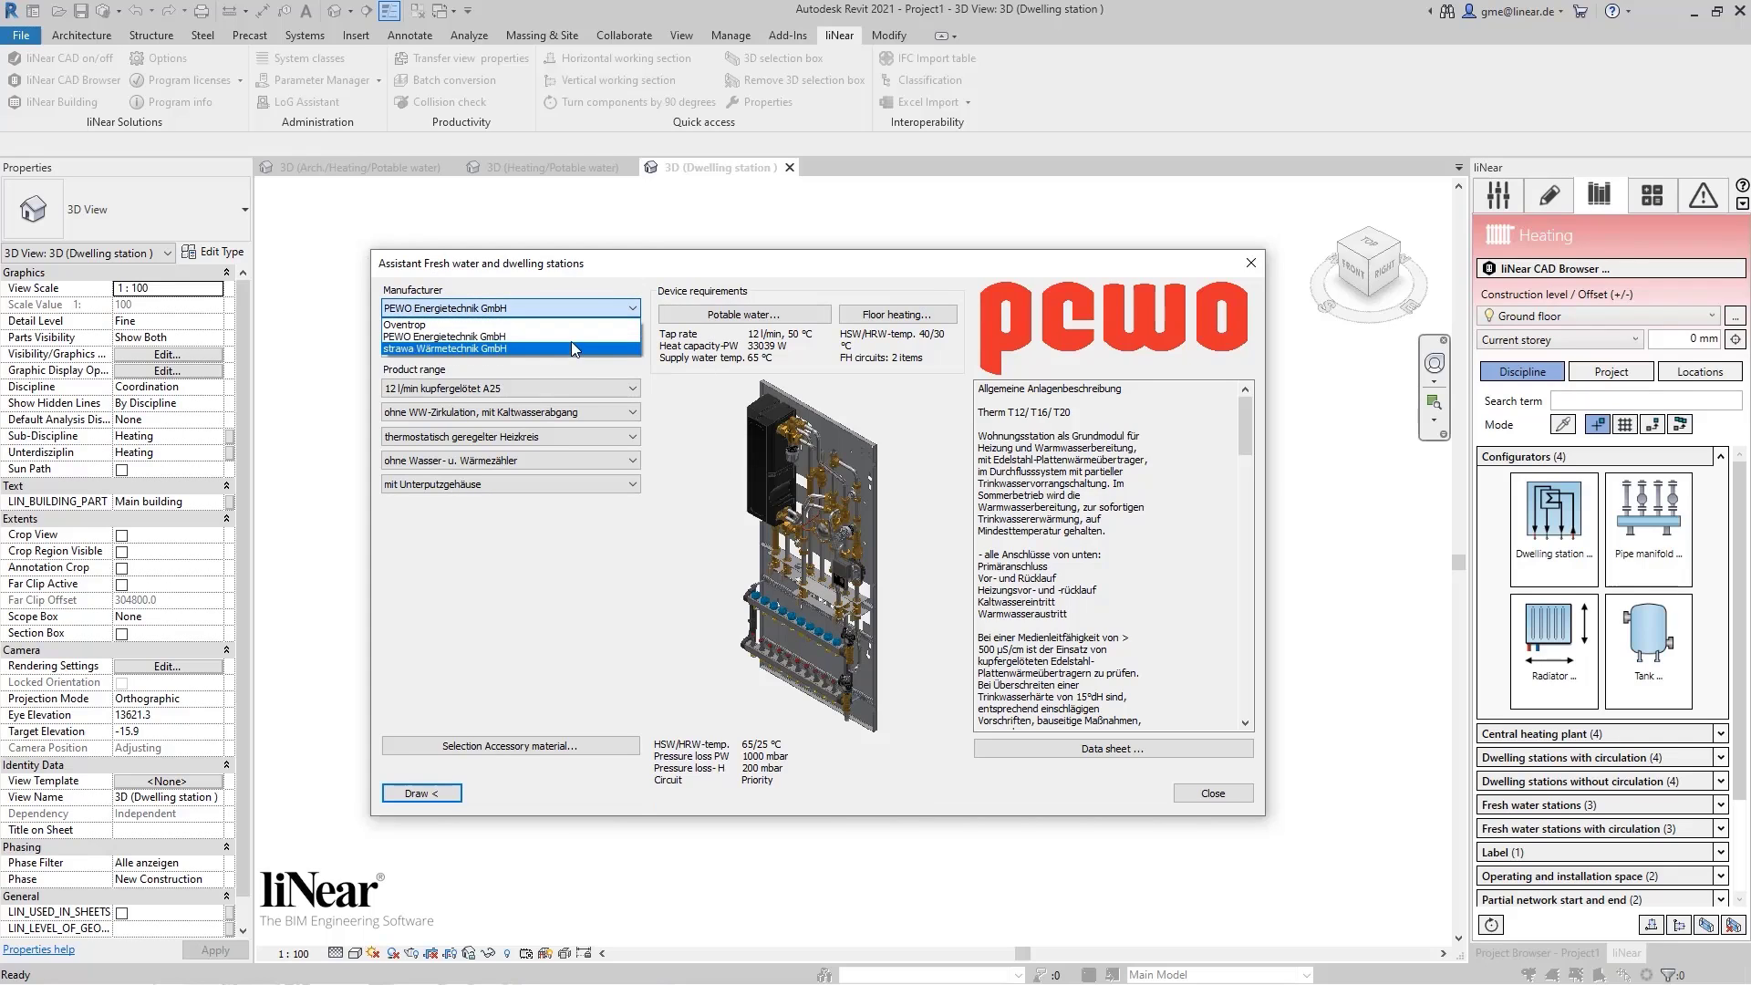
left_click(571, 337)
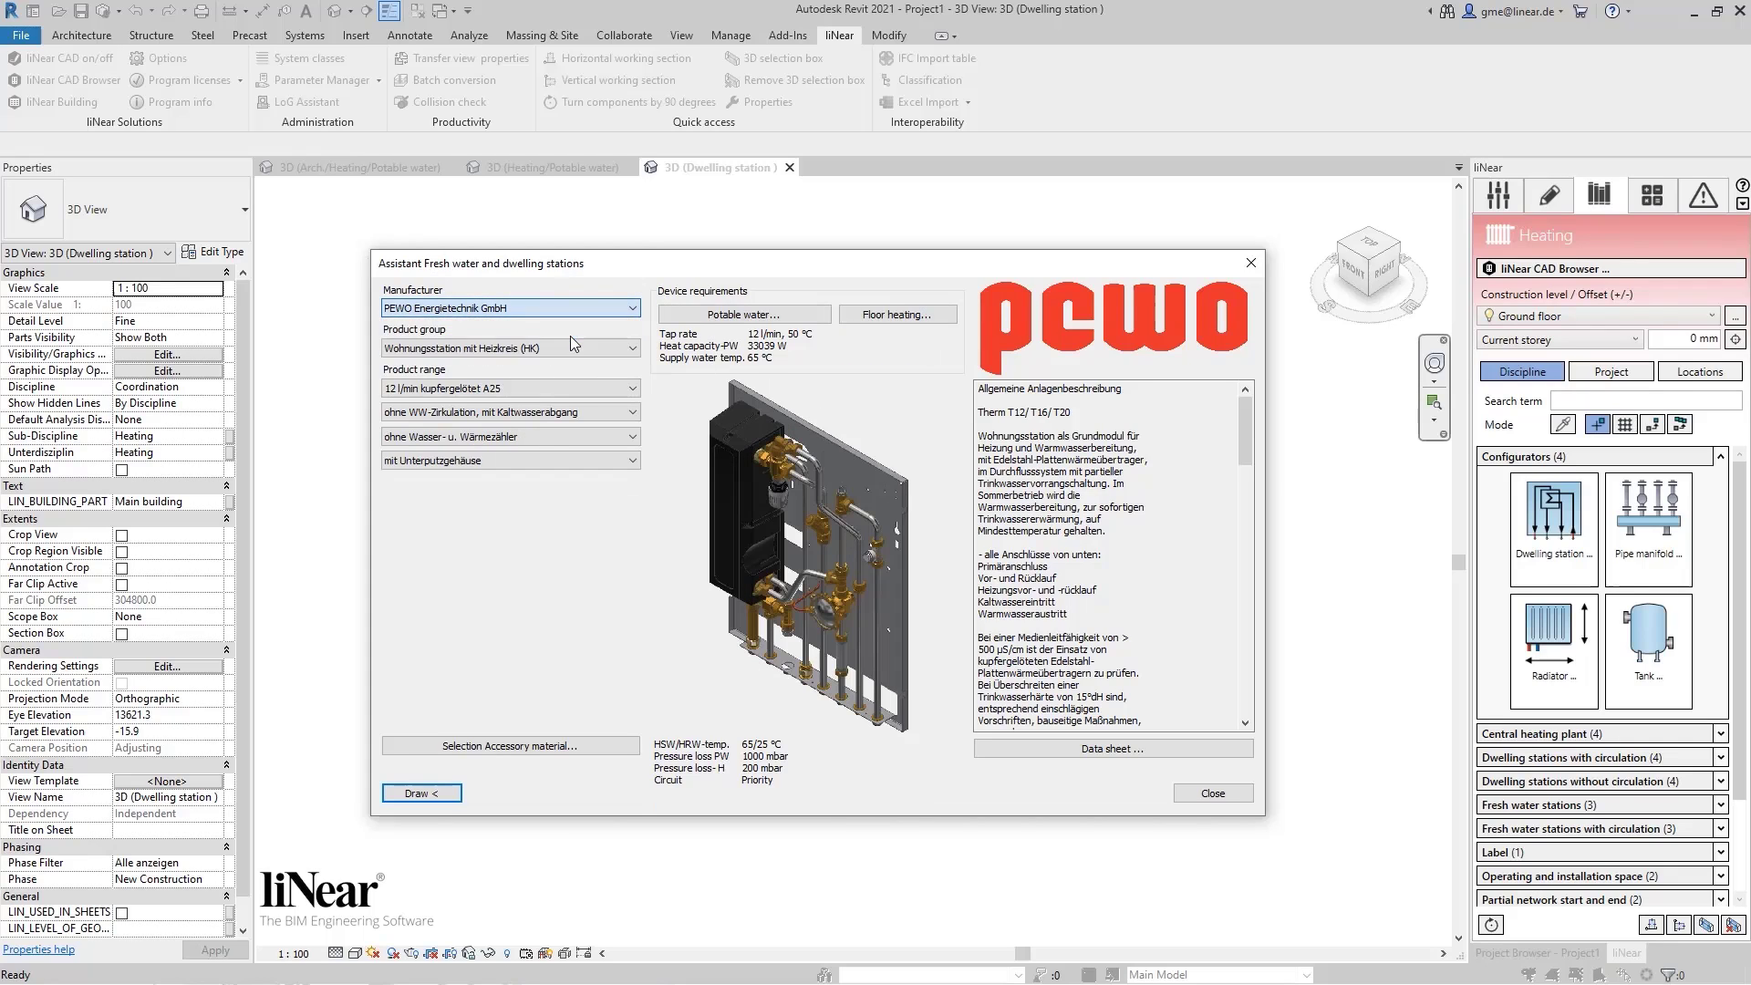
Compare the PEWO product groups and choose "Wohnungsstation mit FBH und Verteiler"
left_click(630, 349)
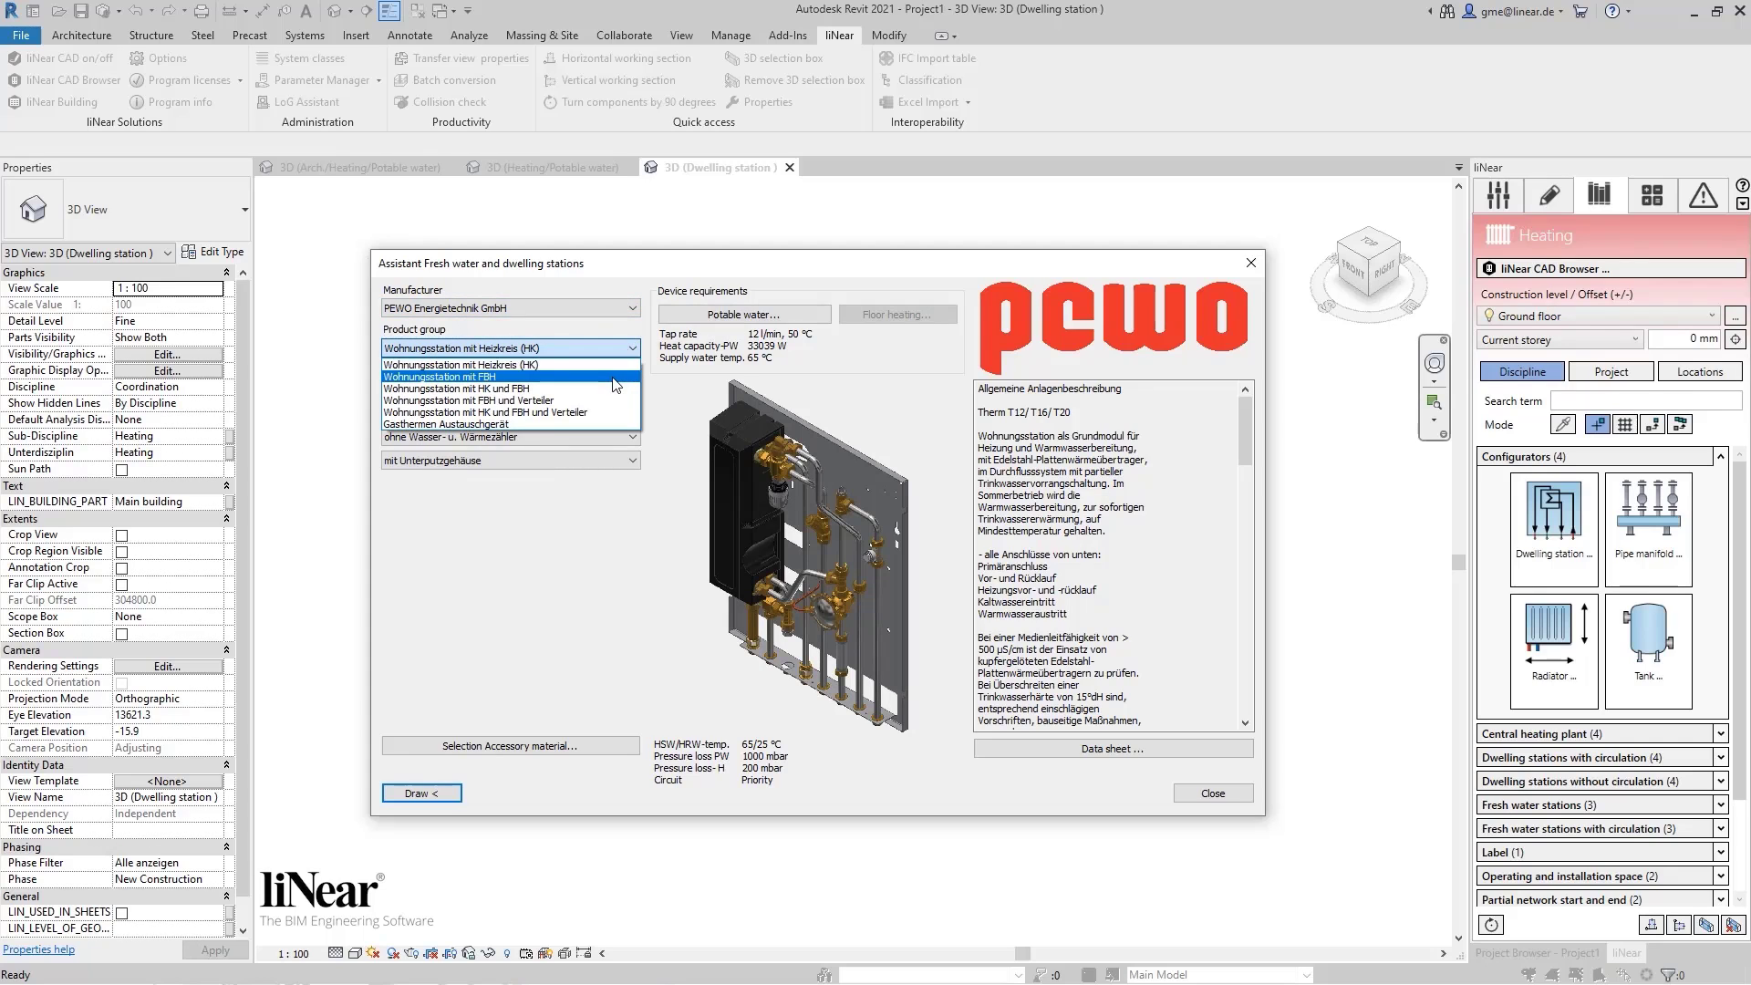
left_click(611, 377)
left_click(611, 346)
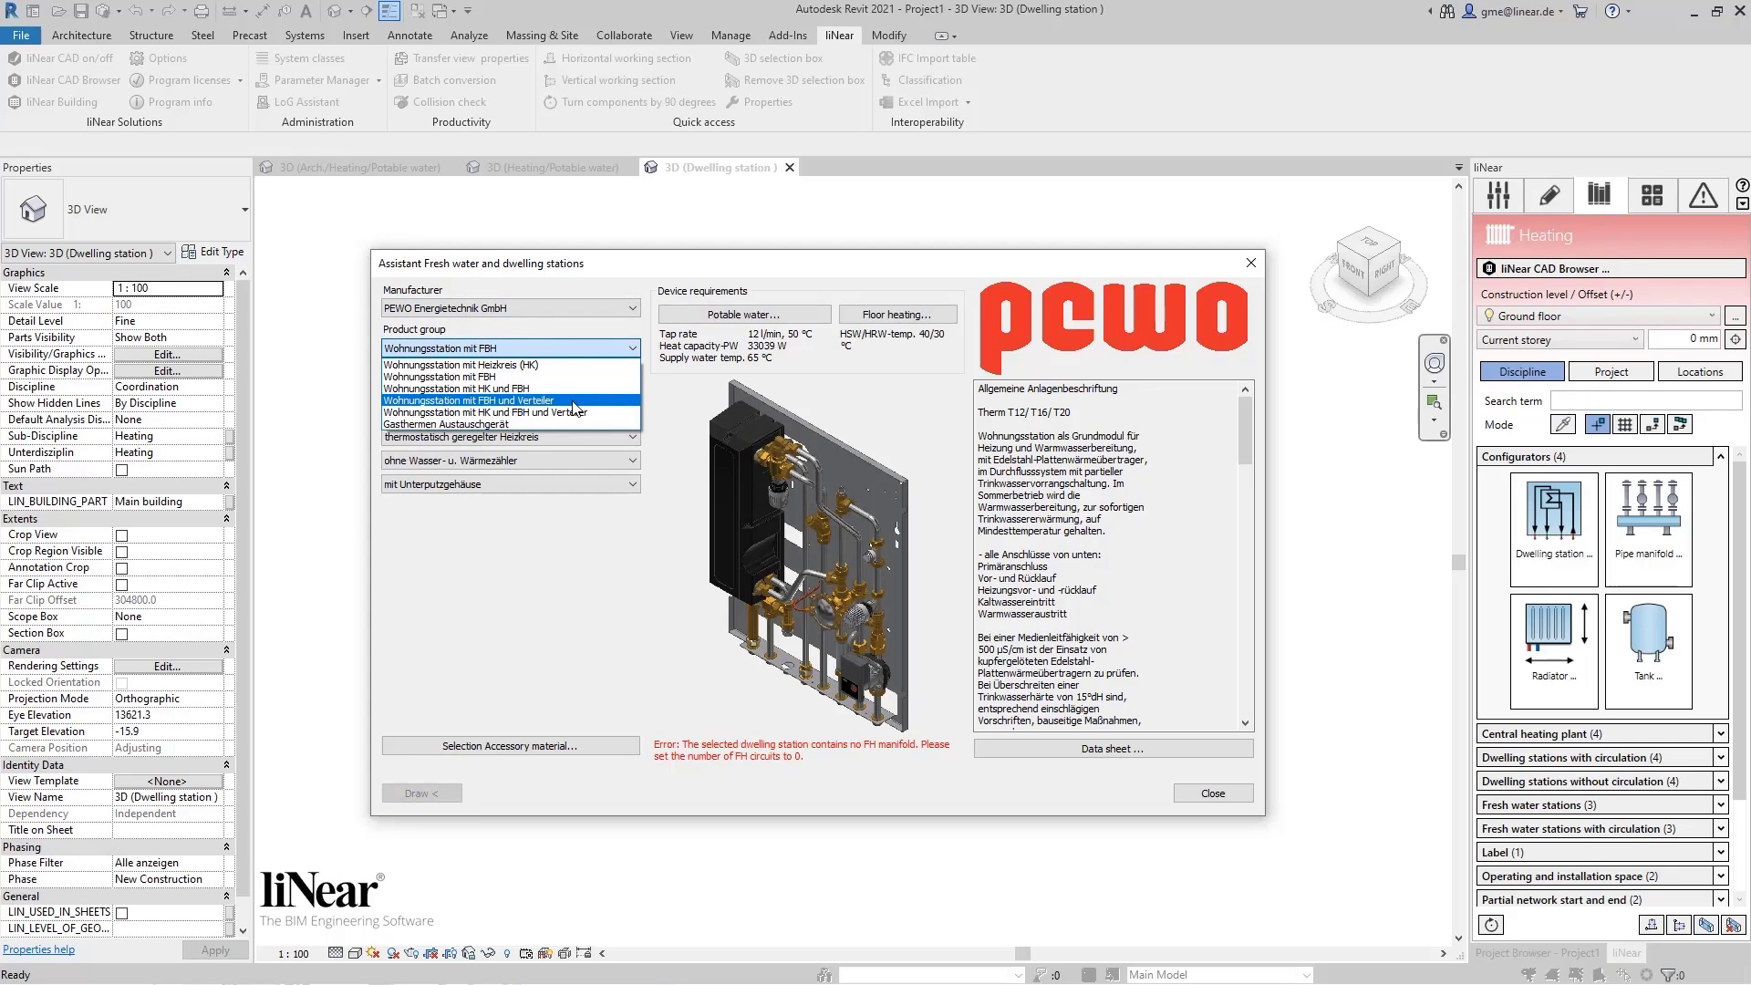
left_click(573, 403)
left_click(602, 354)
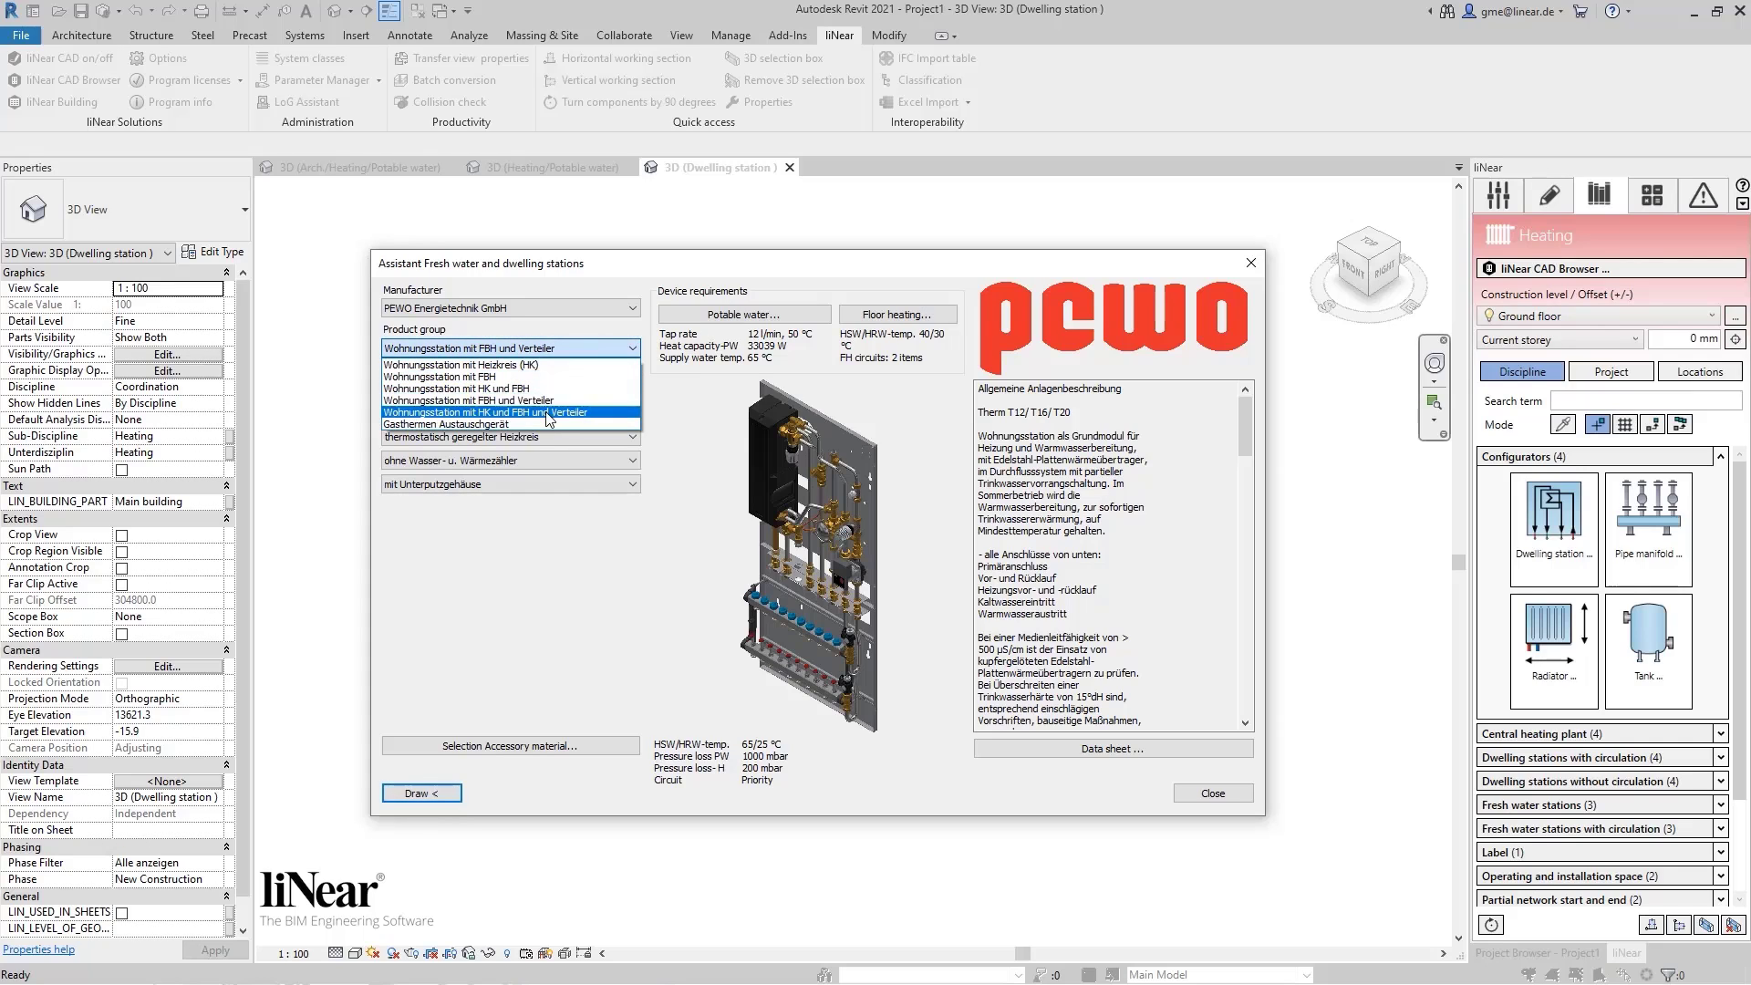
left_click(588, 427)
left_click(599, 354)
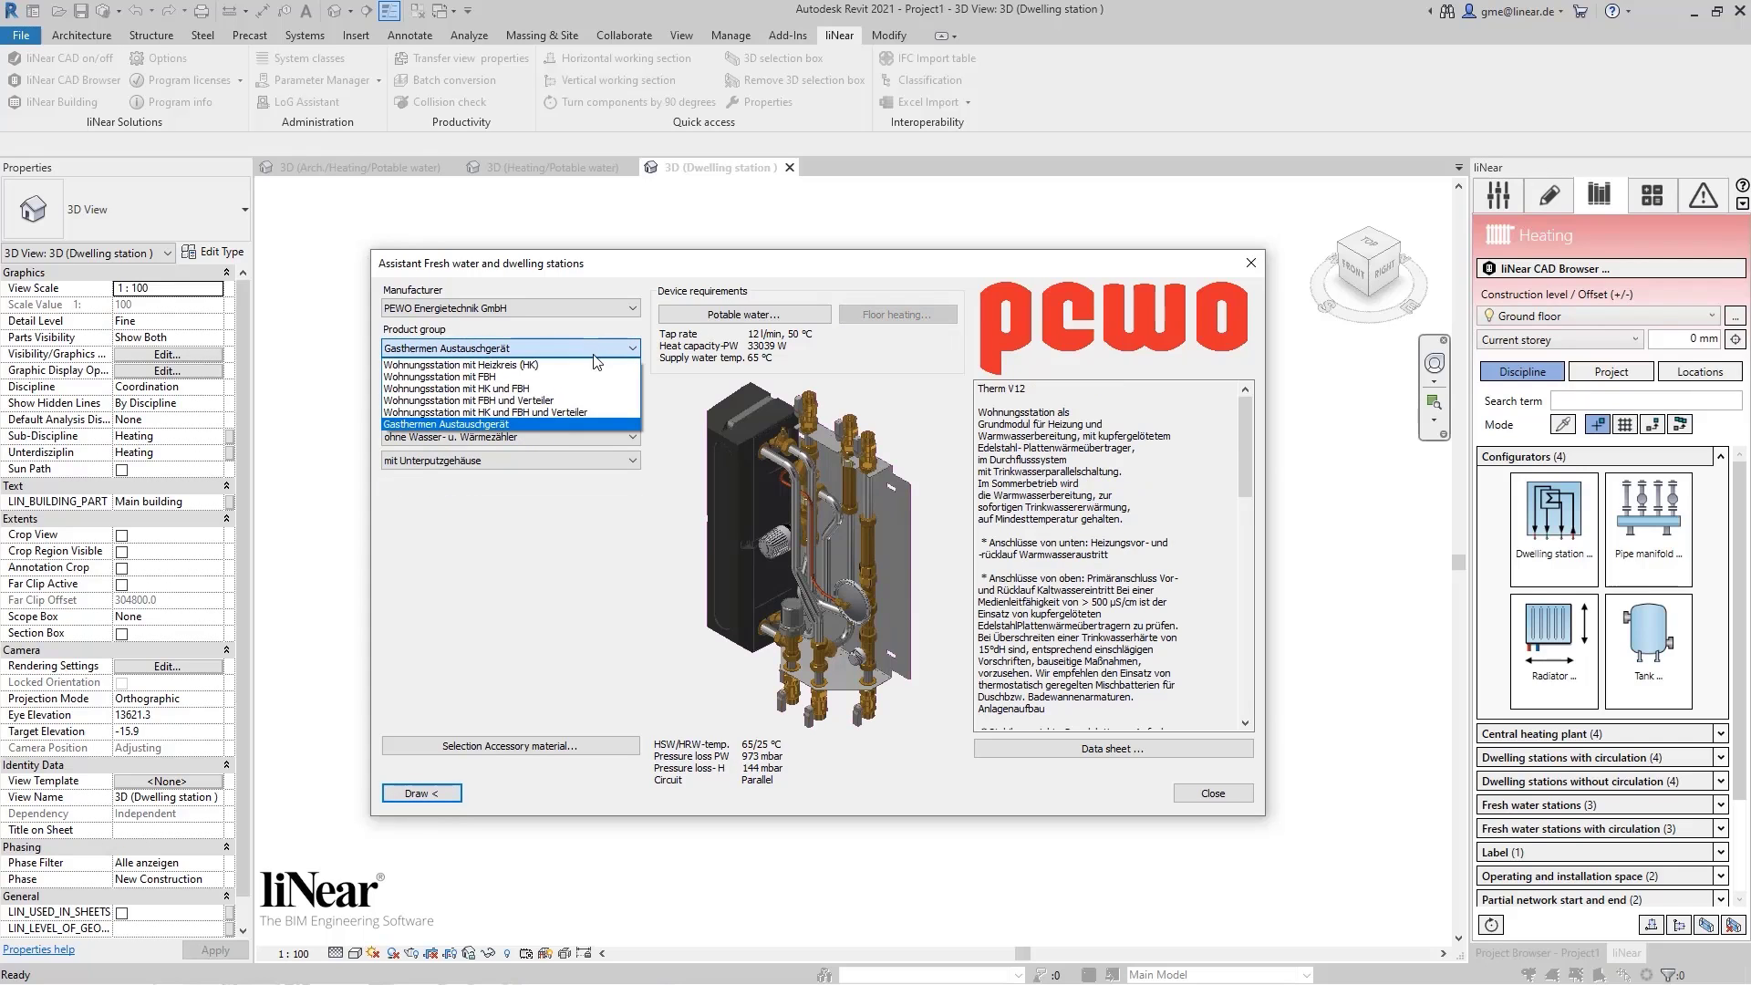
left_click(559, 412)
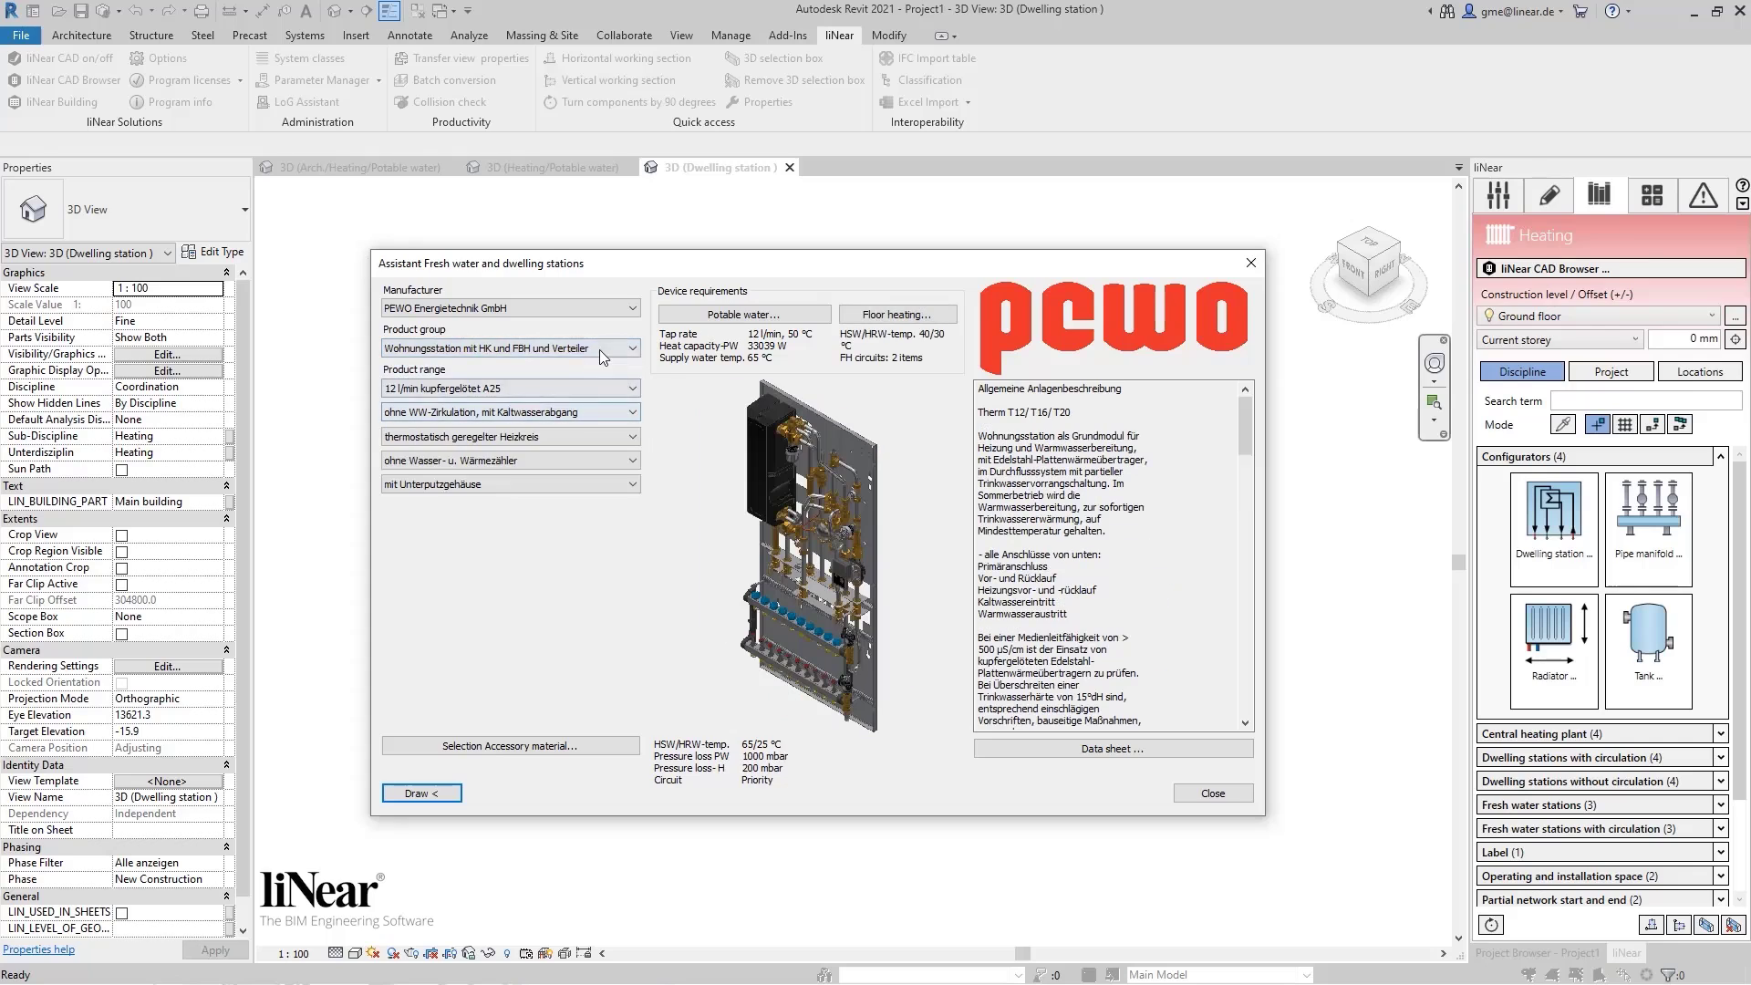
left_click(599, 348)
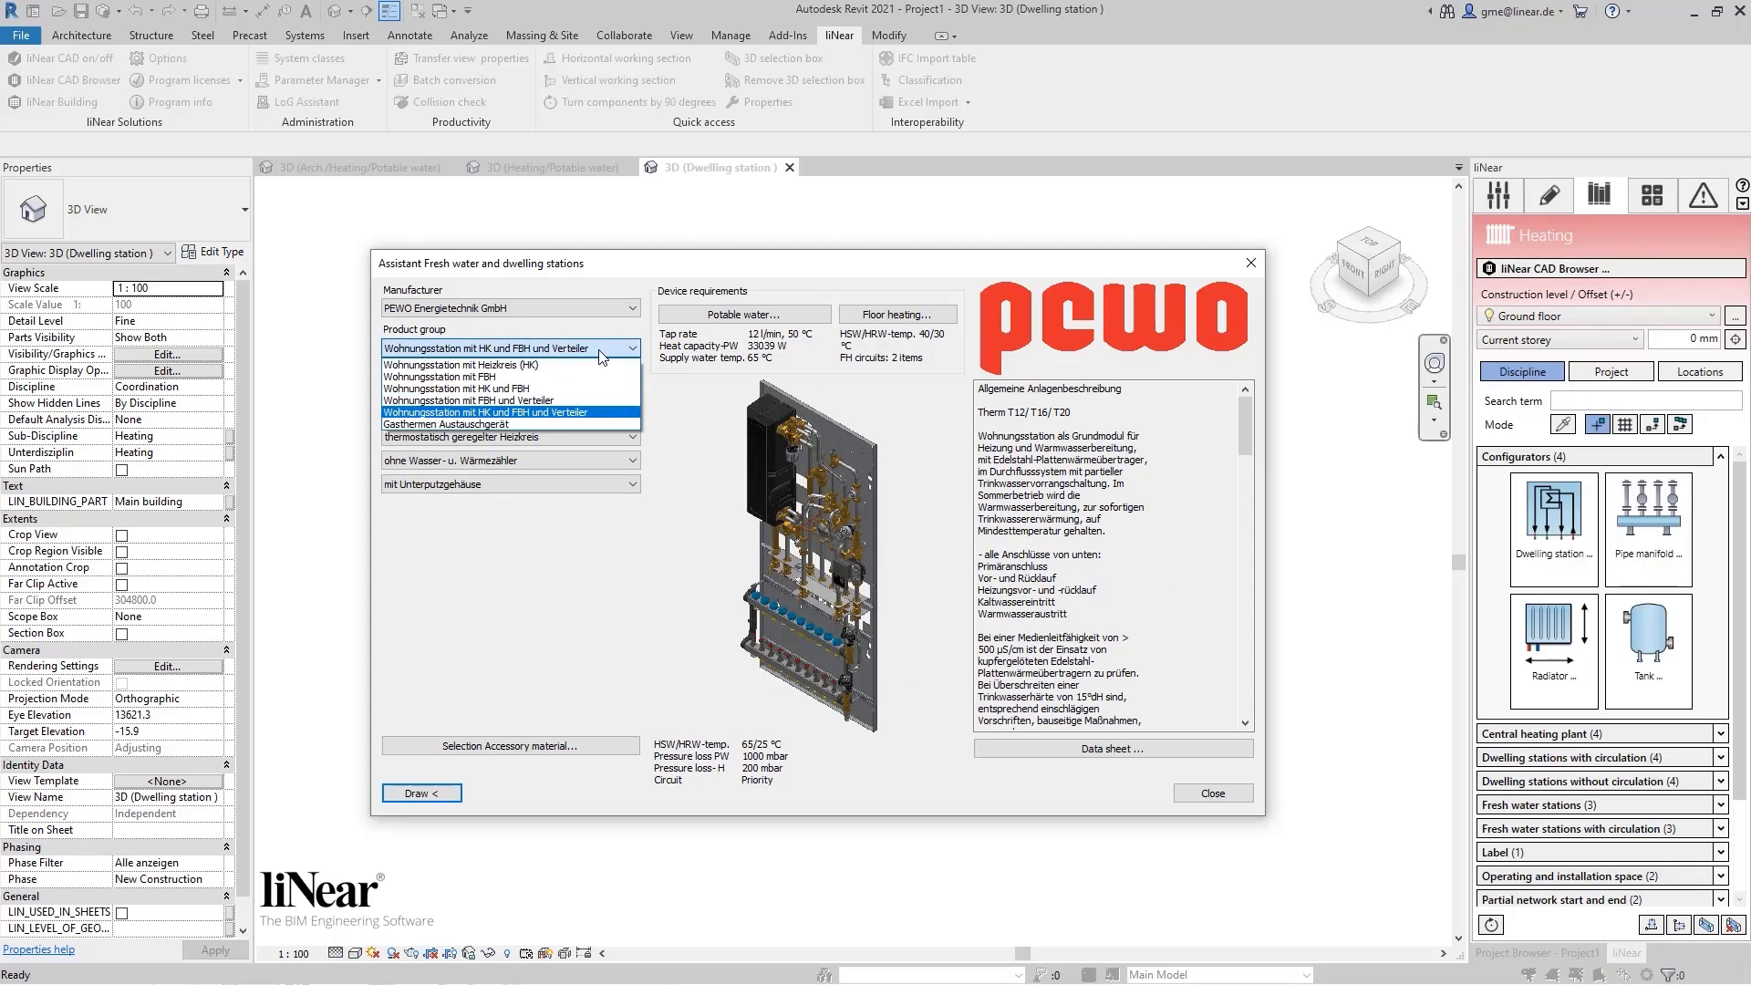
left_click(550, 403)
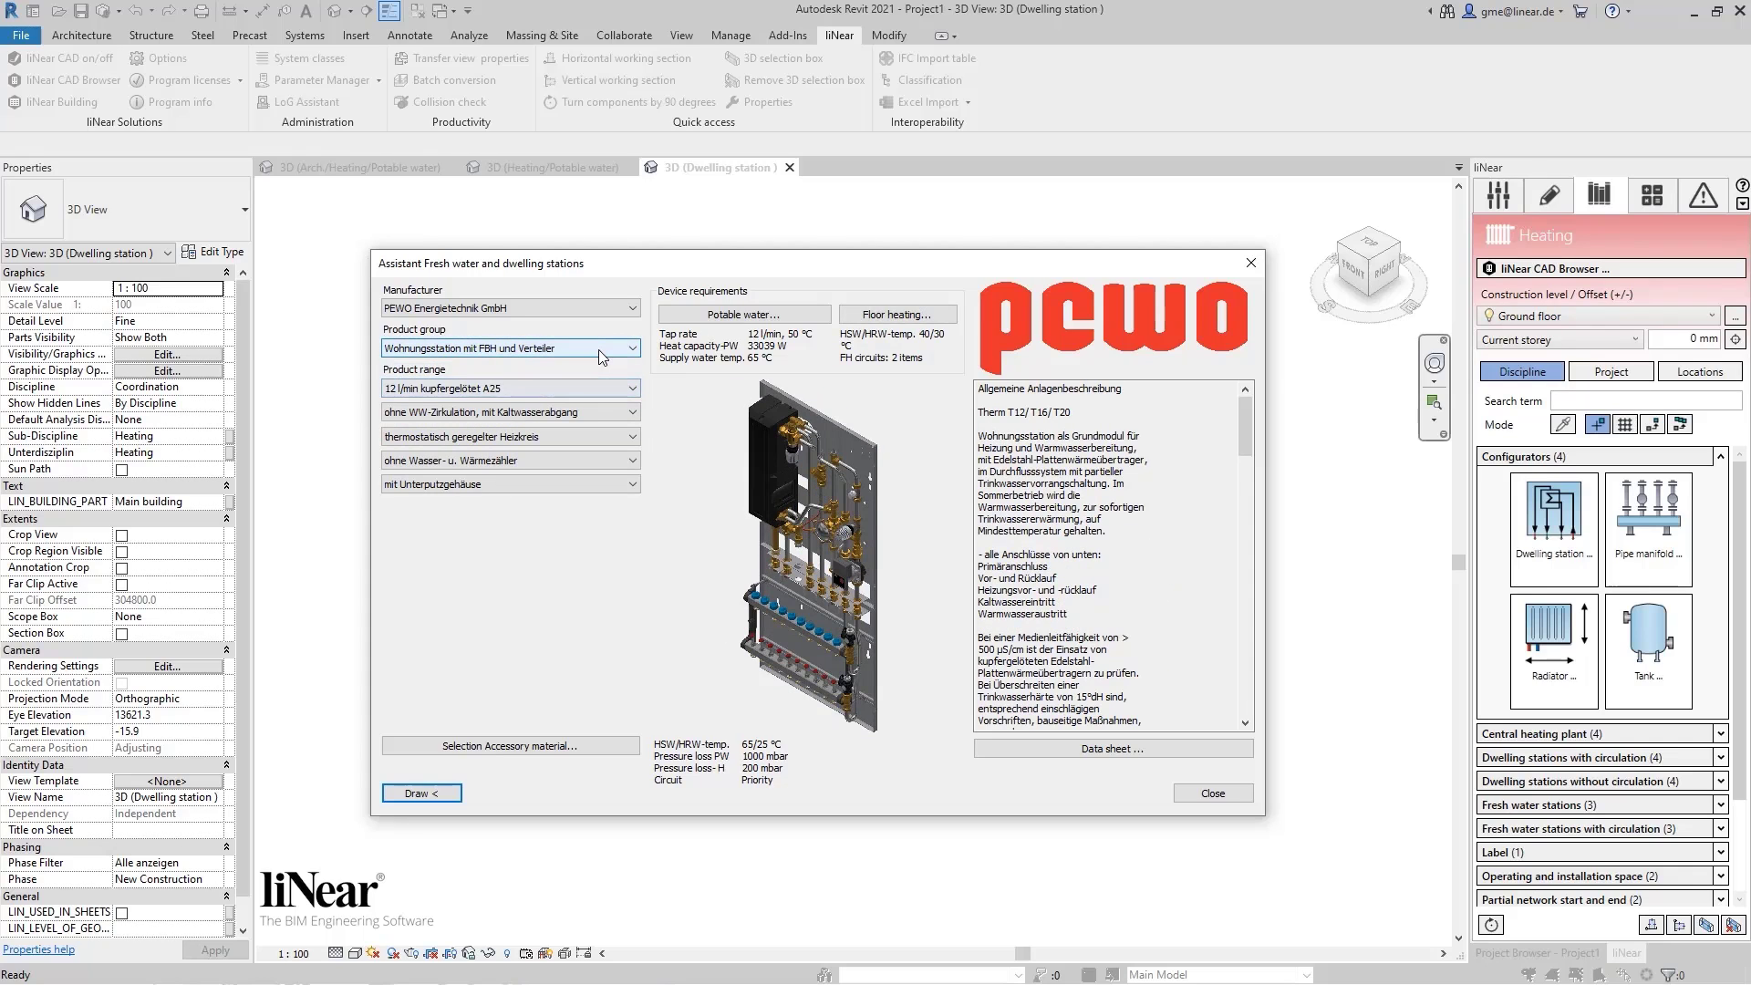
Review the product range options for tap rate, circulation, heating circuit control, water and heat meters, and housing
left_click(609, 386)
left_click(611, 397)
left_click(613, 411)
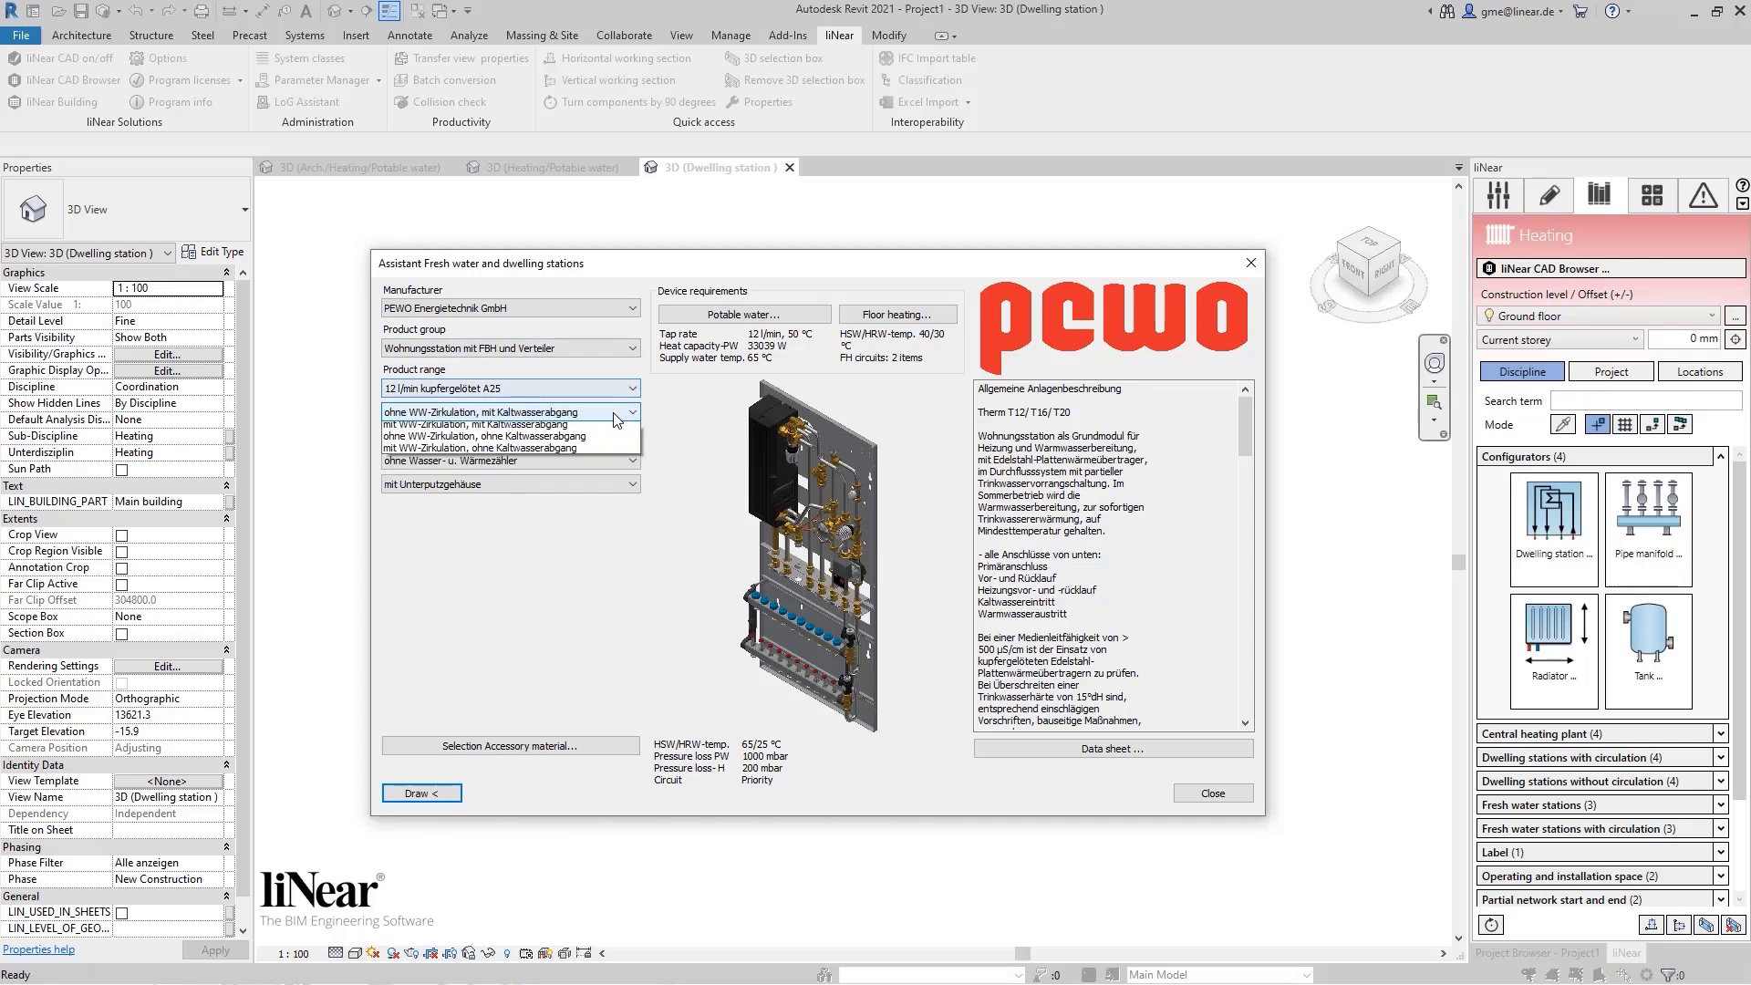
left_click(614, 424)
left_click(611, 438)
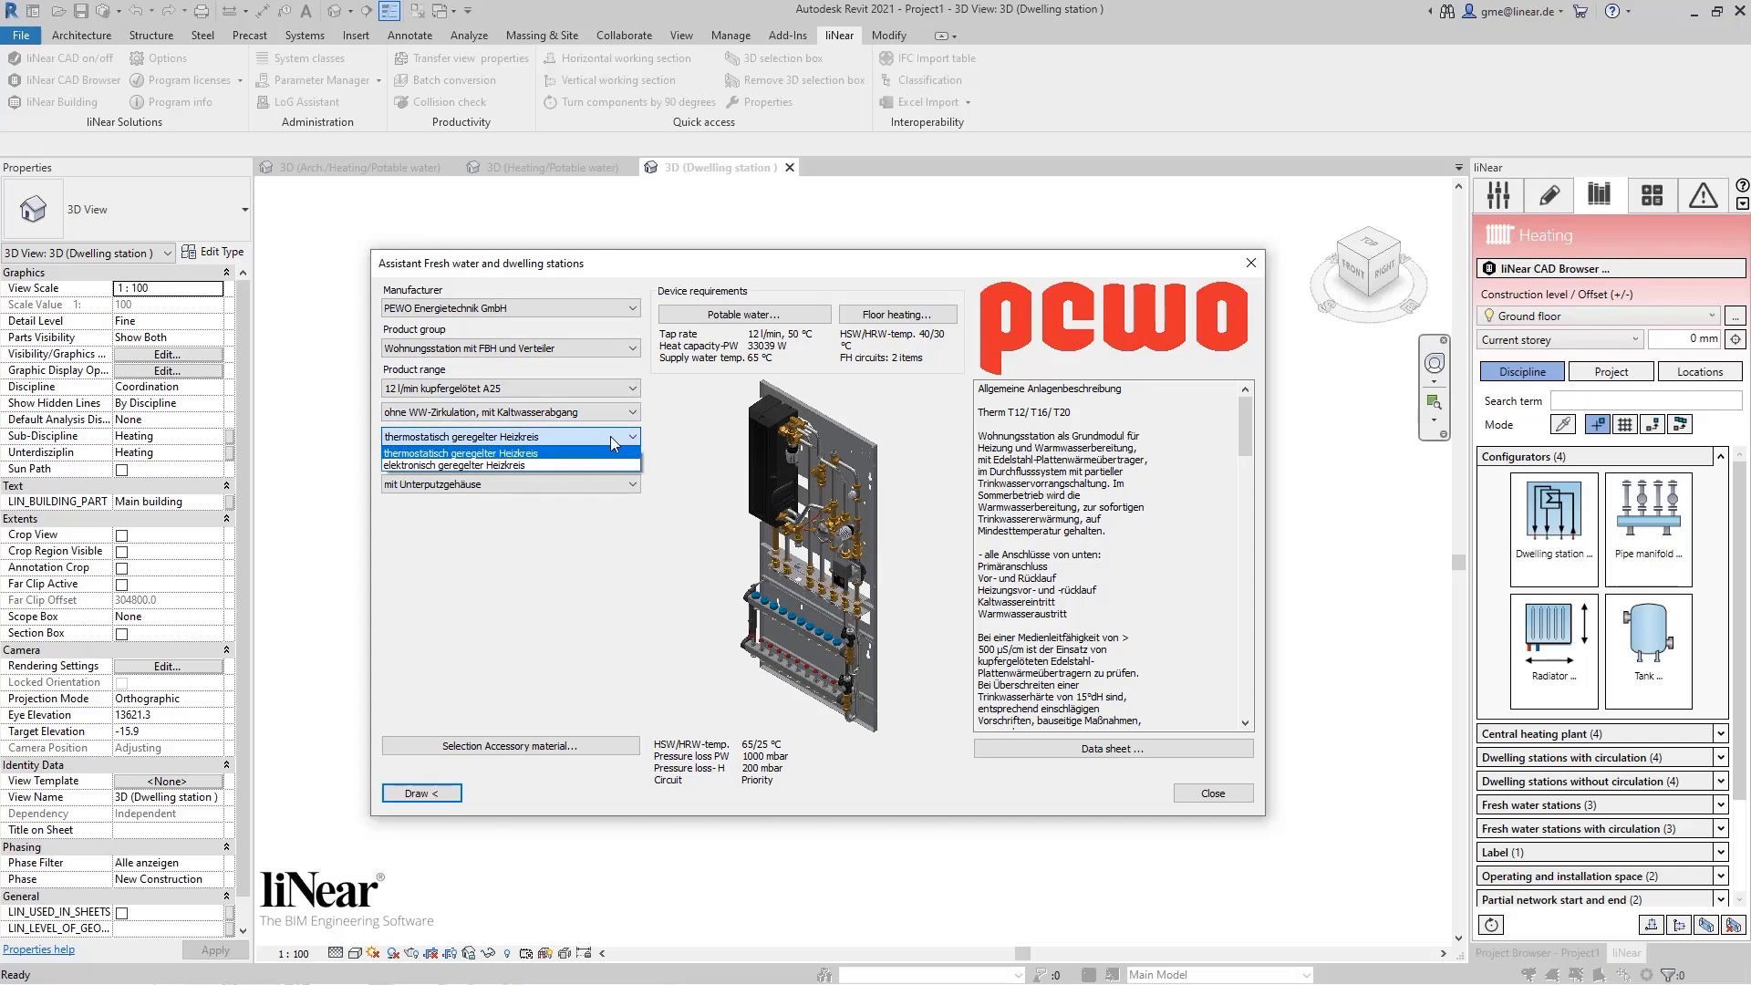
left_click(610, 436)
left_click(607, 460)
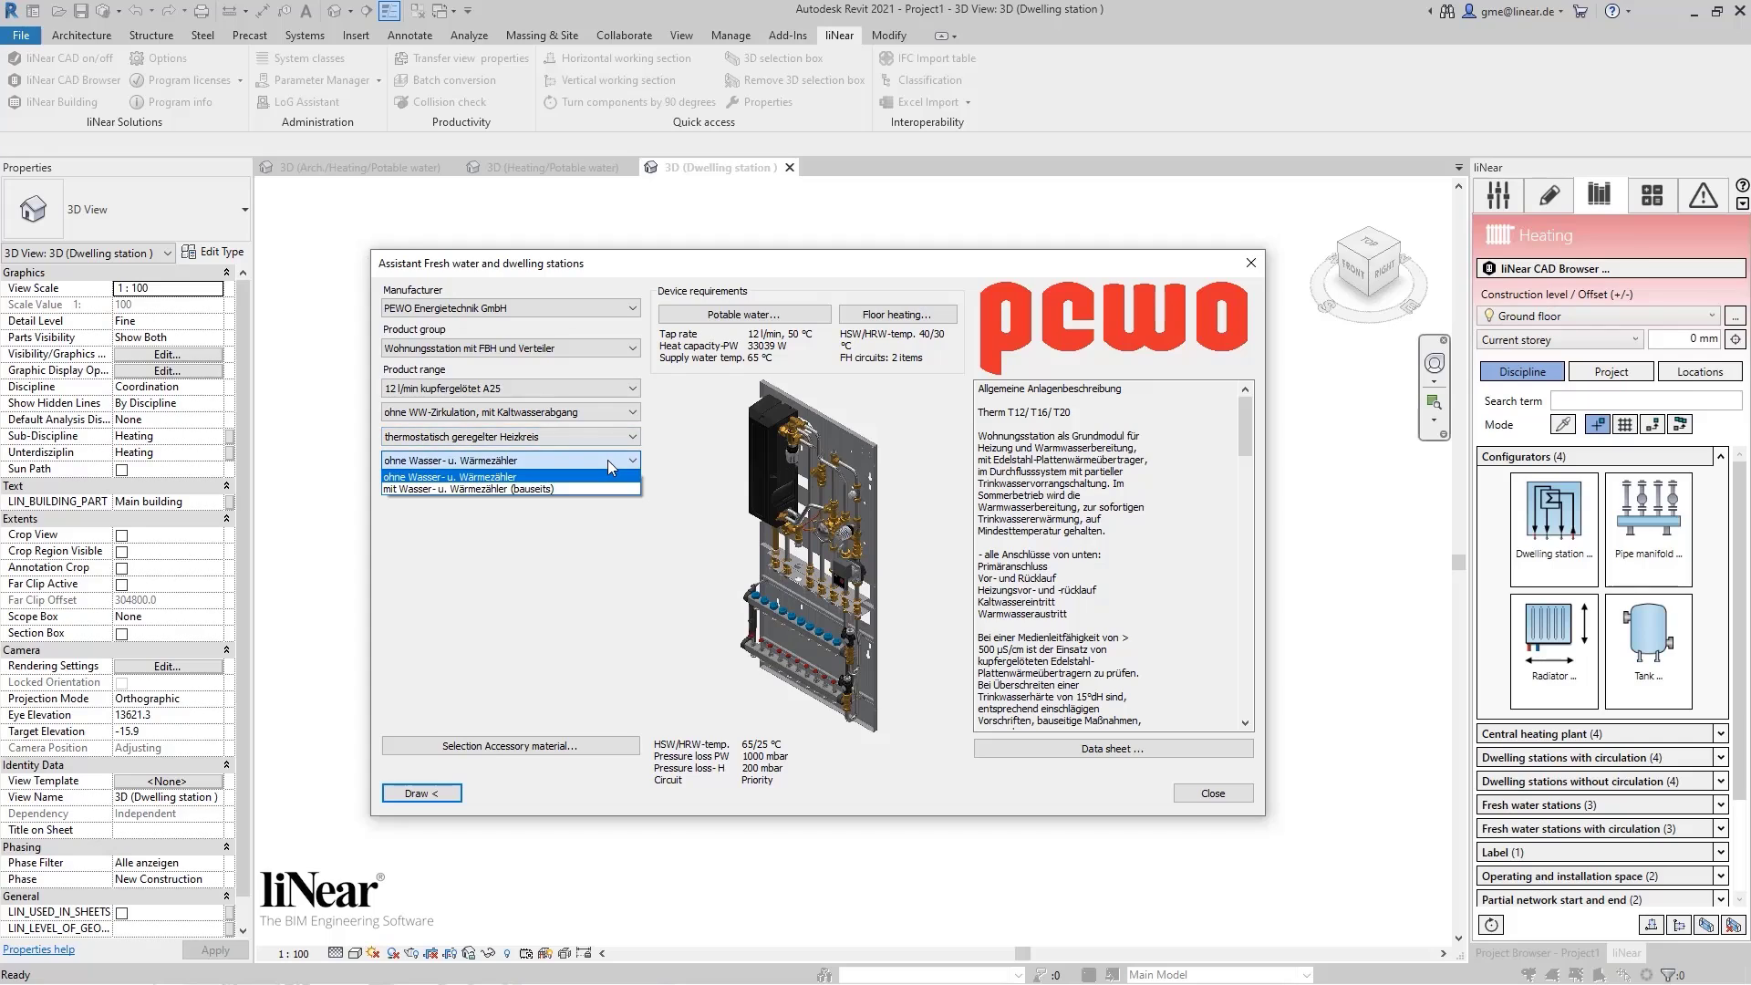
left_click(607, 460)
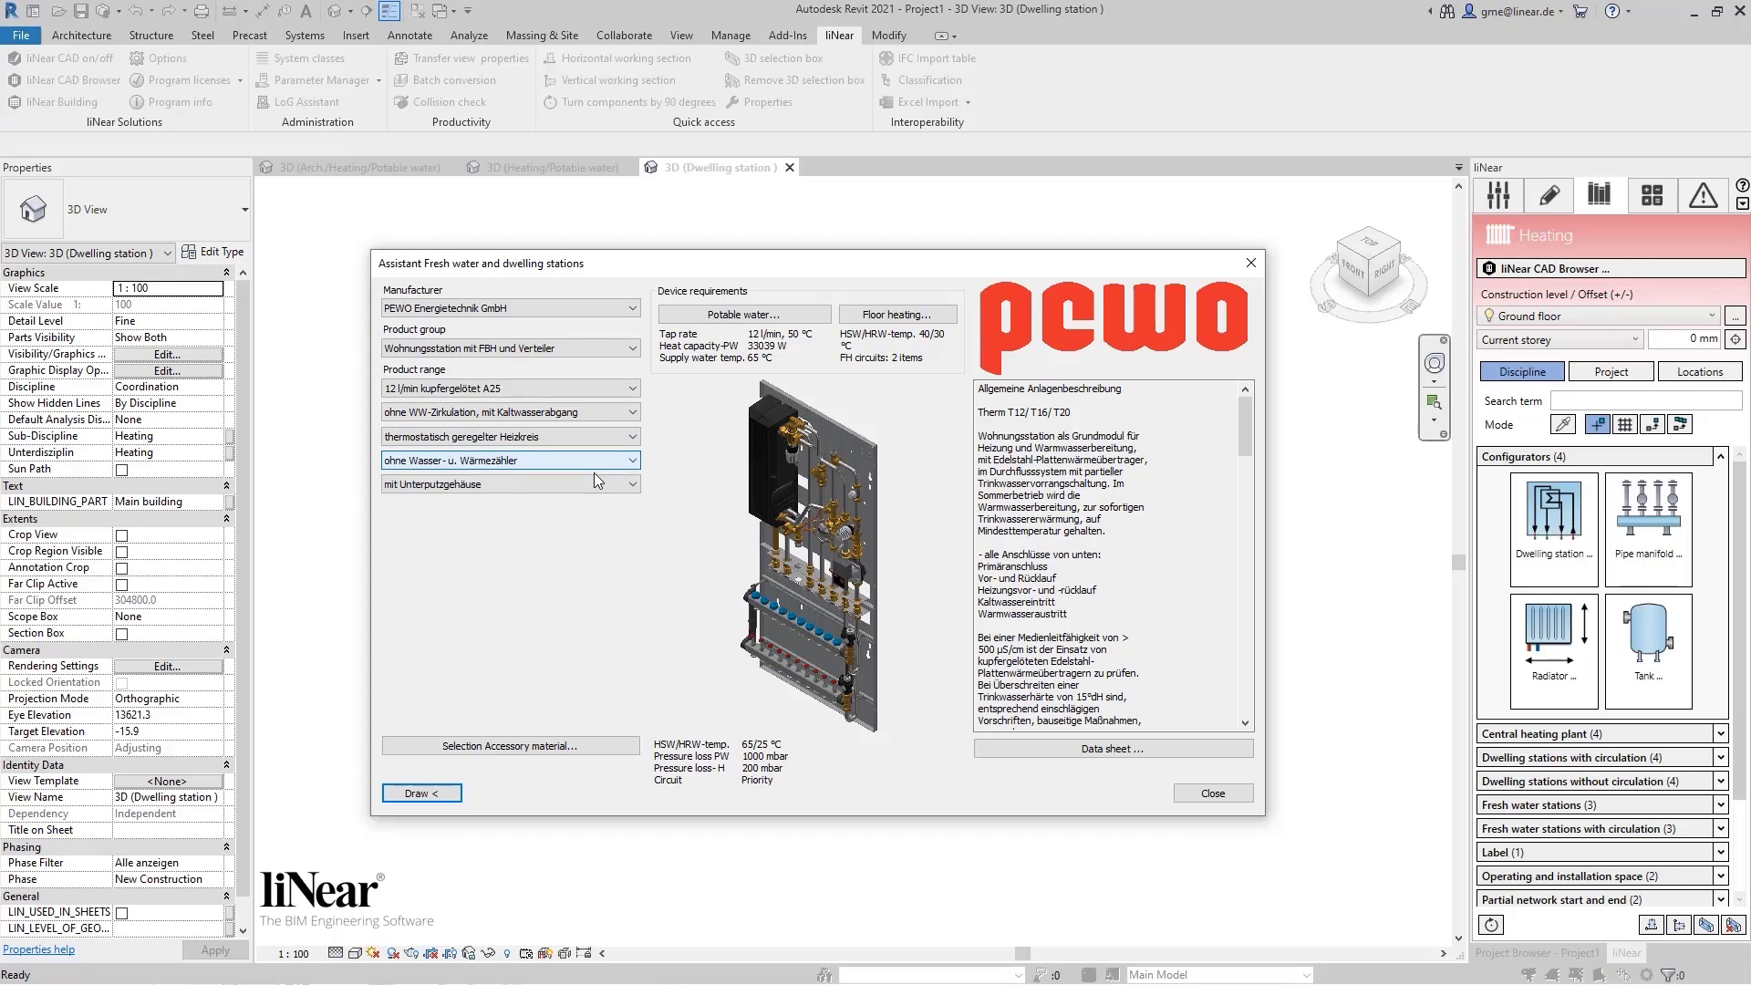
left_click(593, 479)
left_click(592, 480)
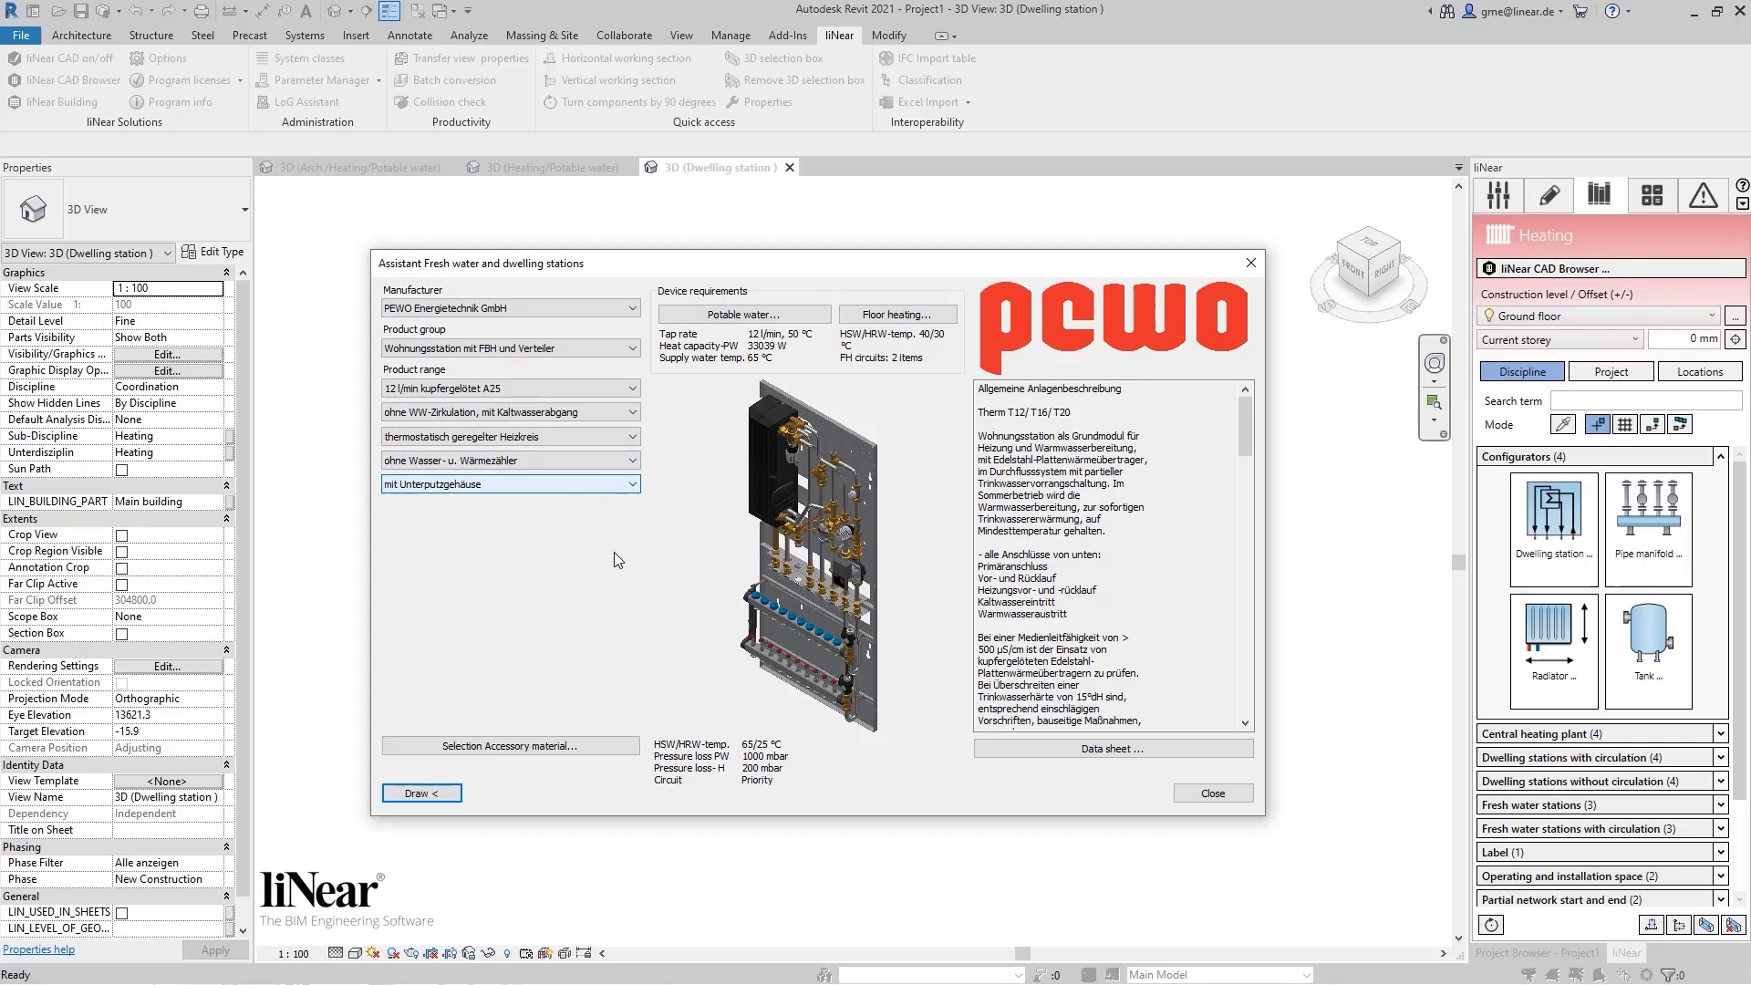
Review the station's accessory material, including the ball valve set alternatives, and accept the list
left_click(509, 746)
scroll(1101, 627, "down", 2)
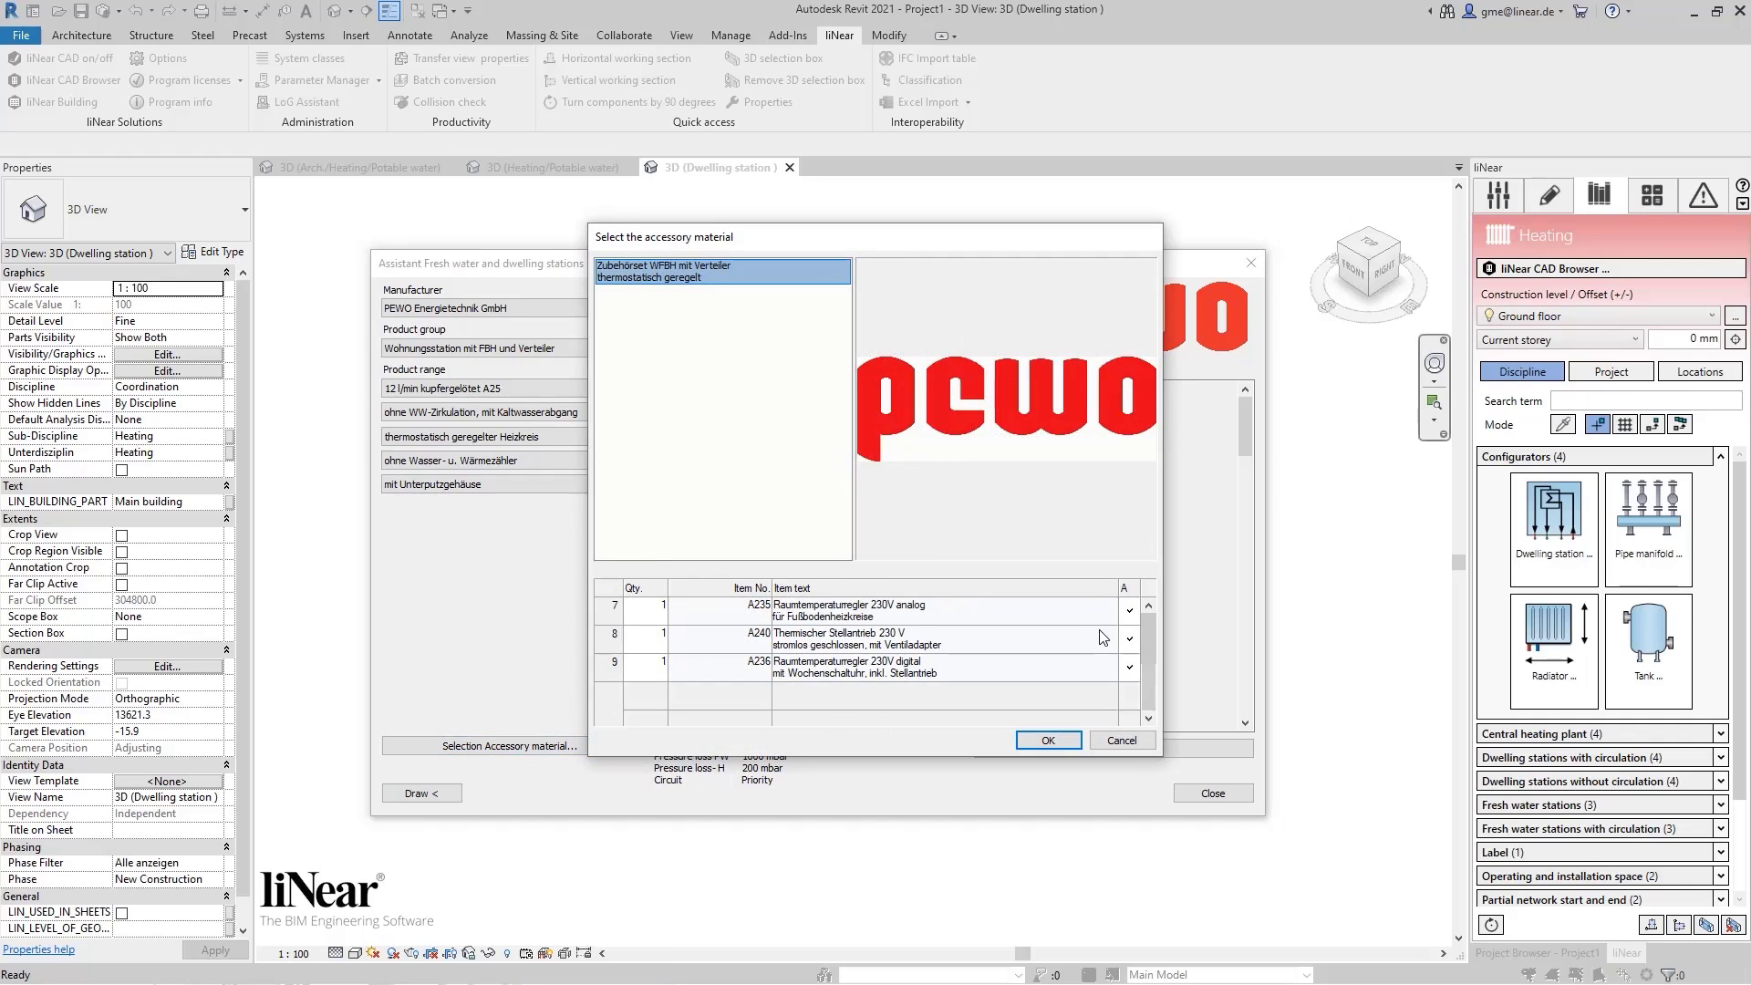
scroll(1100, 627, "up", 2)
left_click(1112, 642)
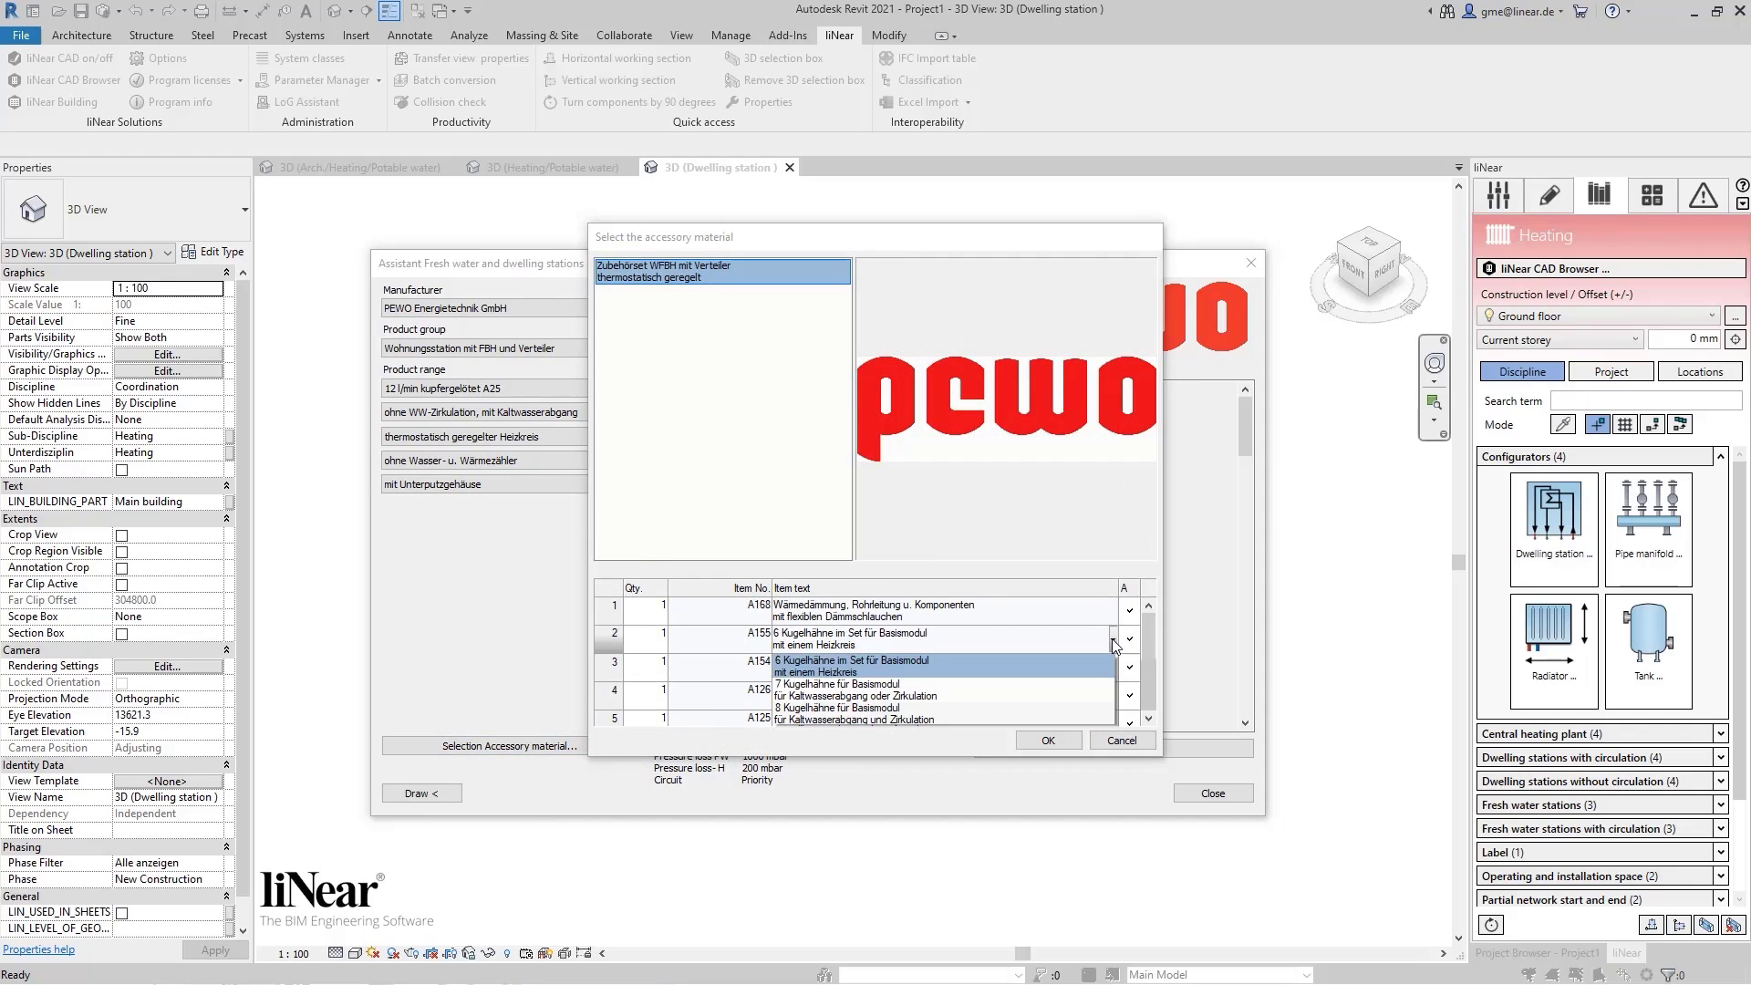
left_click(1114, 643)
left_click(1058, 742)
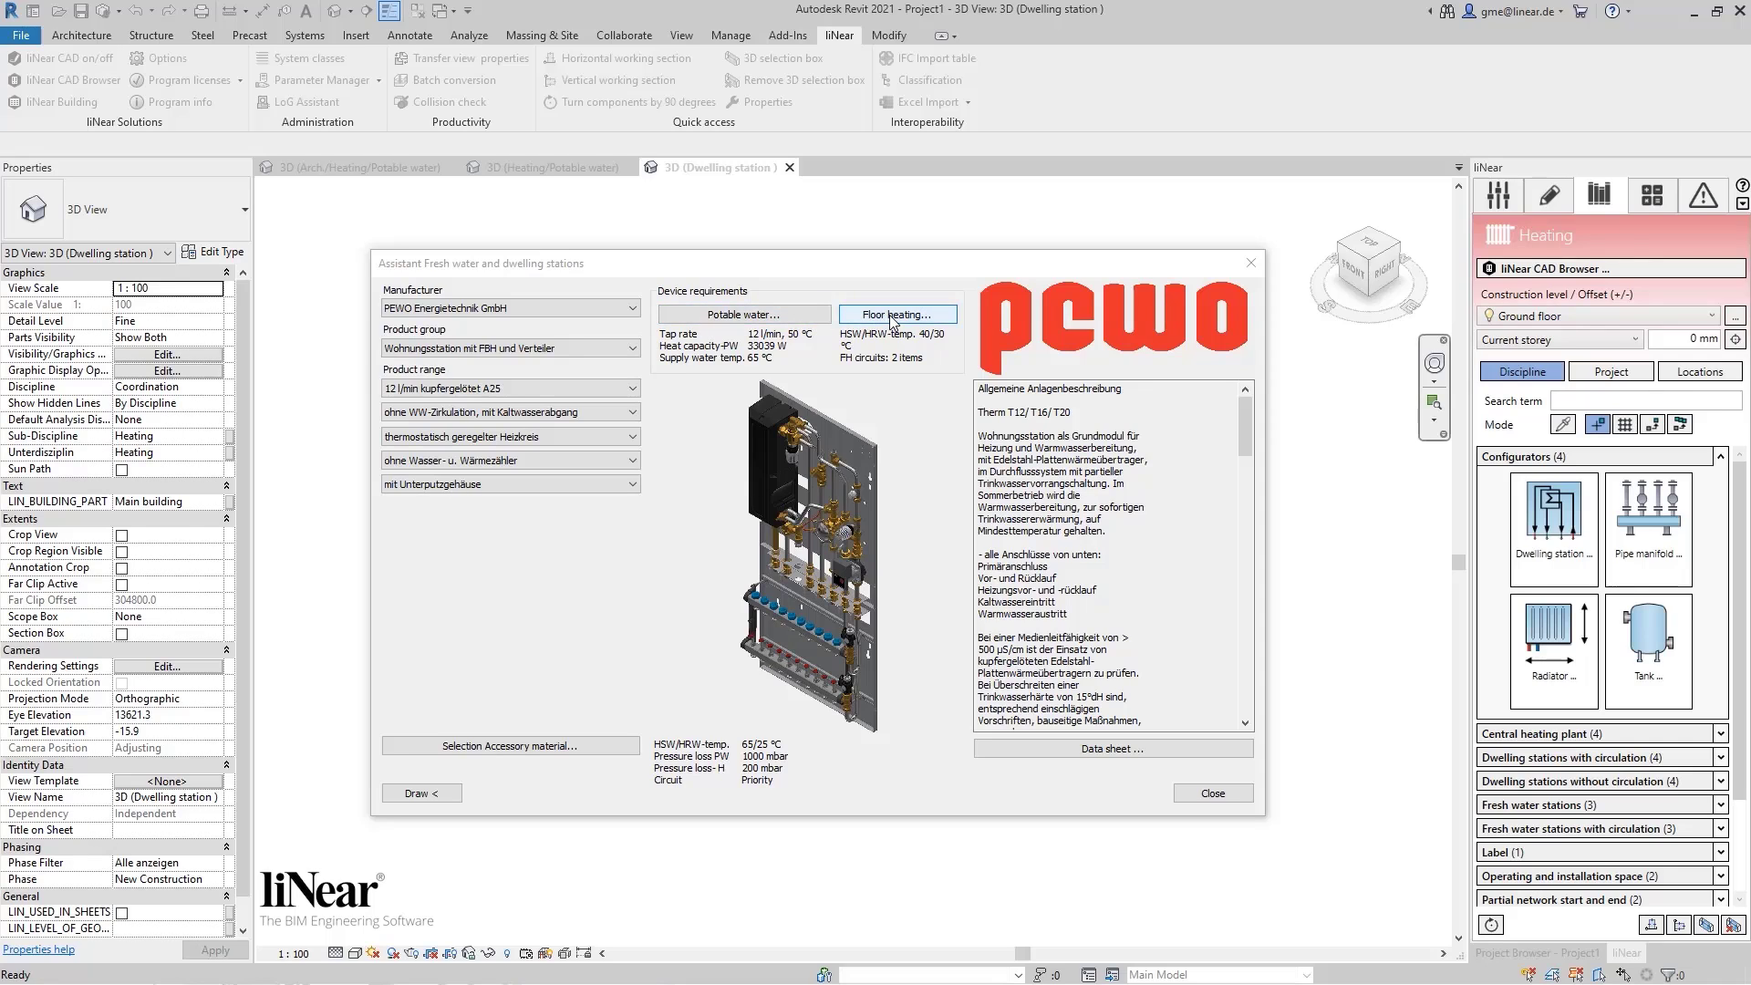
Review the potable water requirements, including supply water temperature and tap rate options, and accept them with a 12 l/min tap rate
left_click(791, 314)
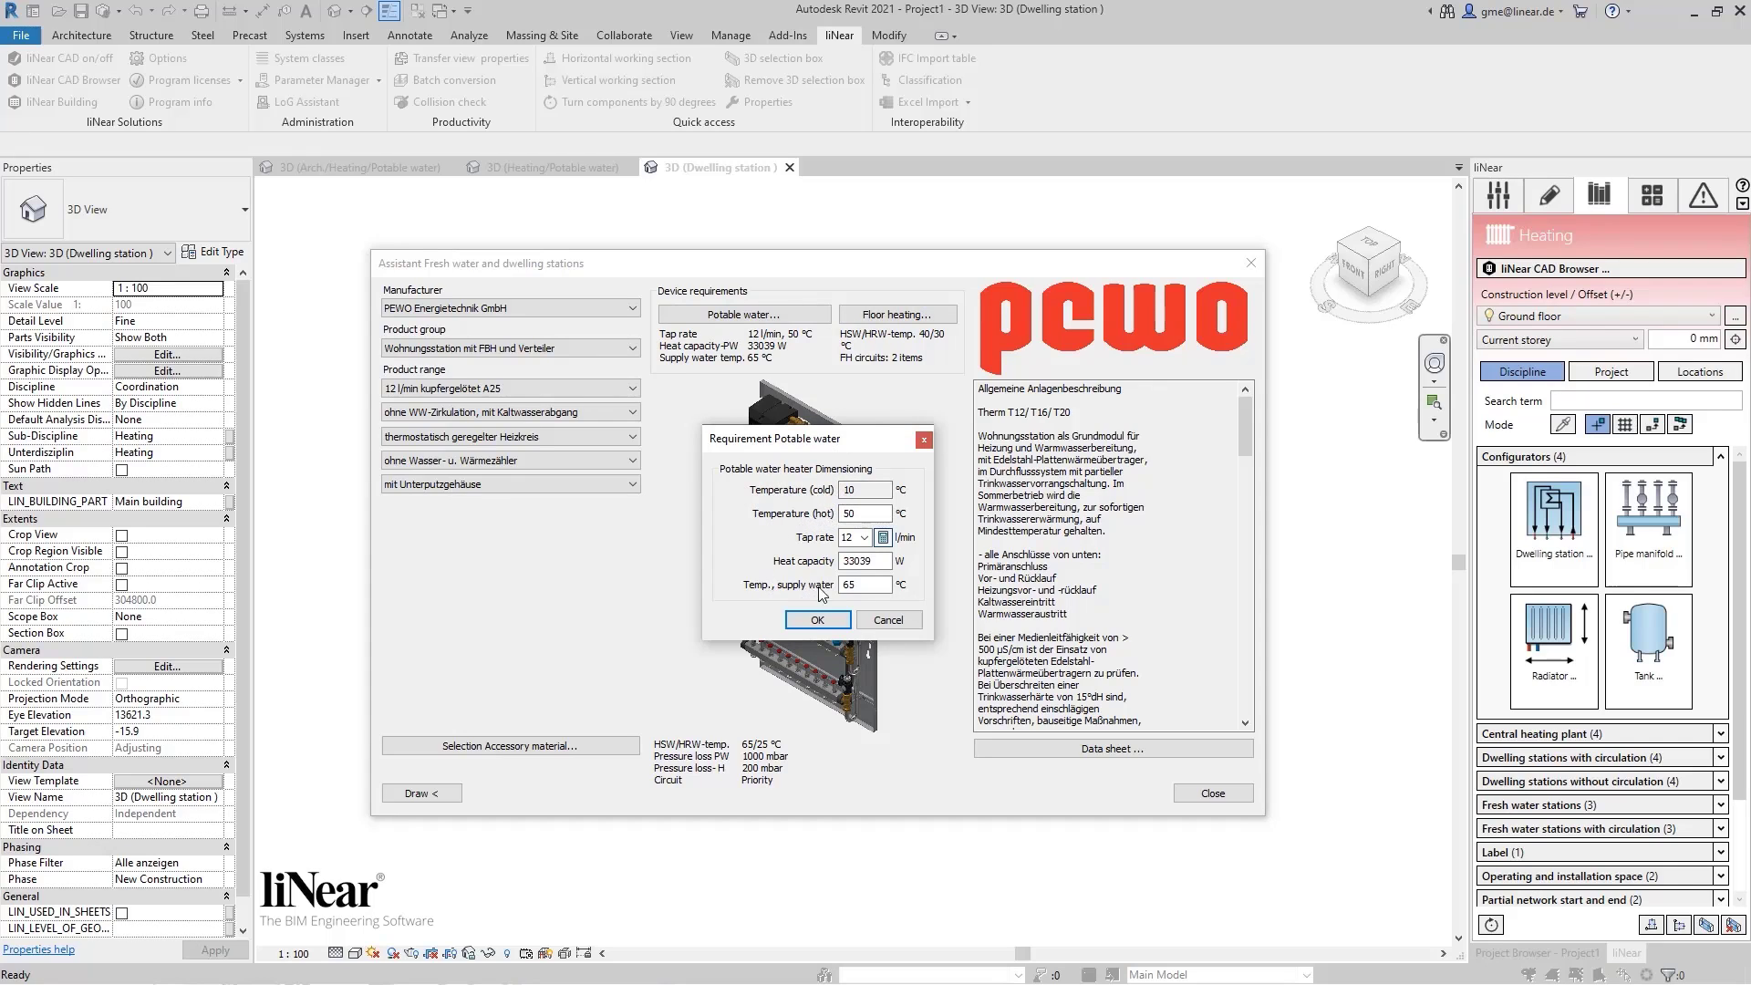
left_click_drag(861, 586, 820, 586)
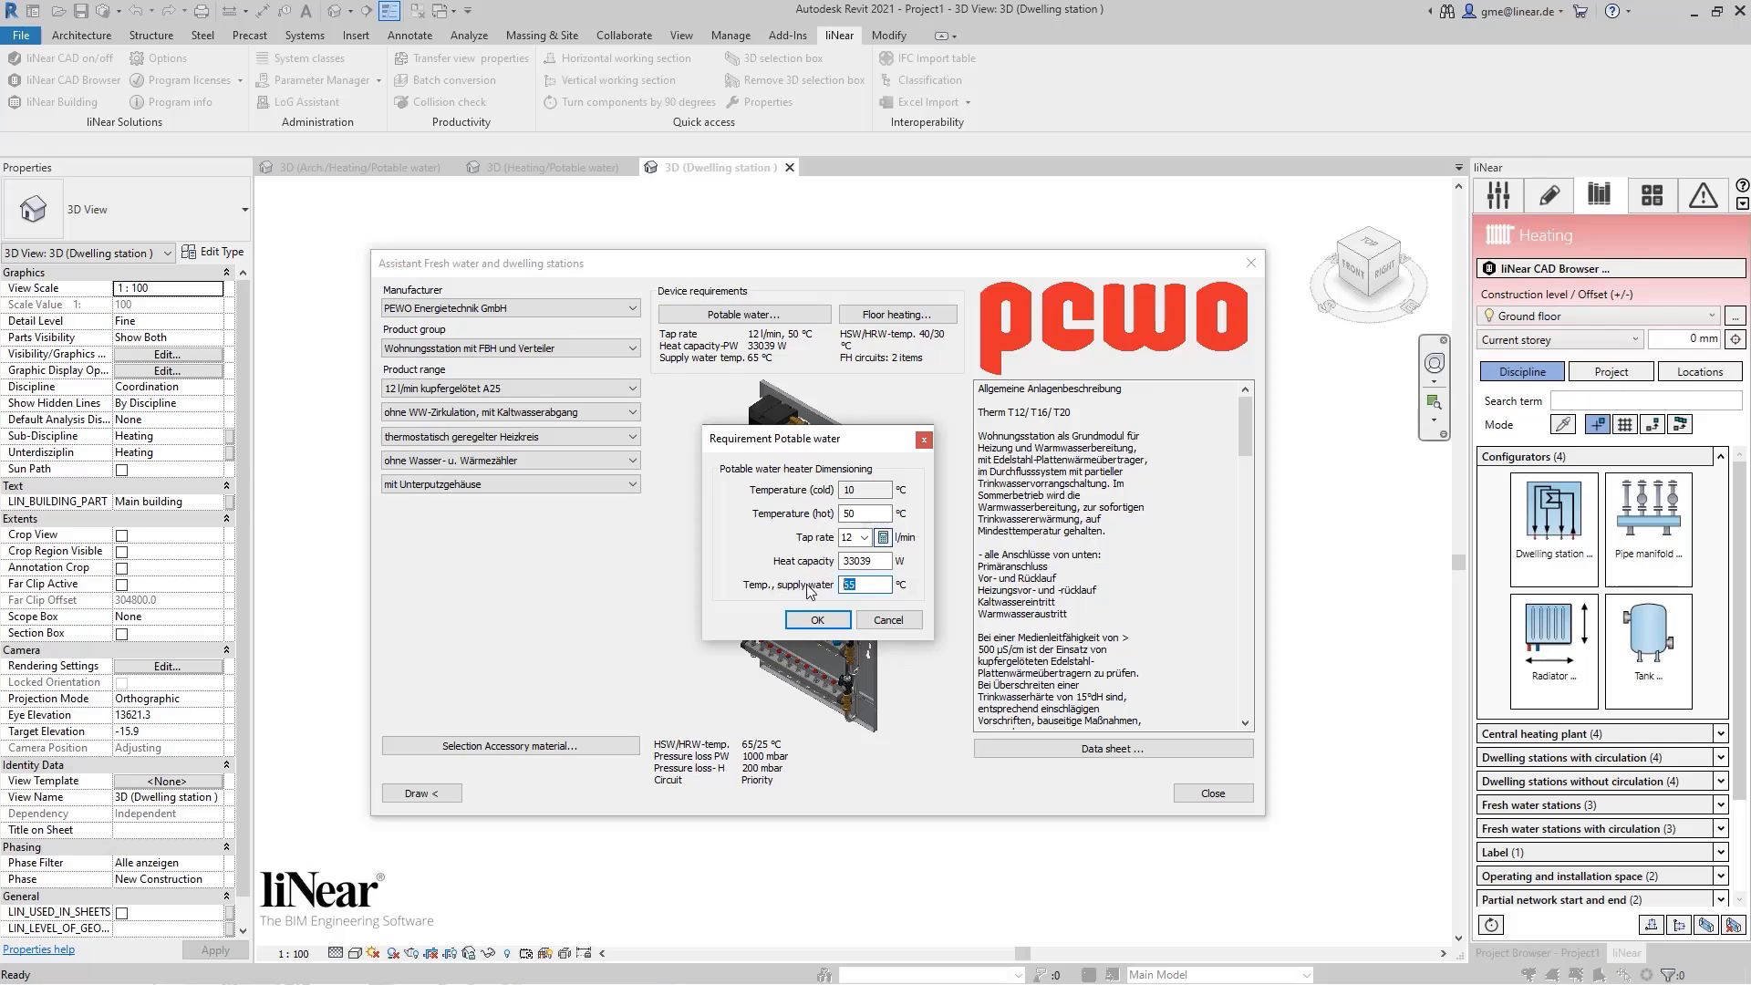
left_click(863, 537)
left_click(863, 553)
left_click(884, 538)
left_click(819, 621)
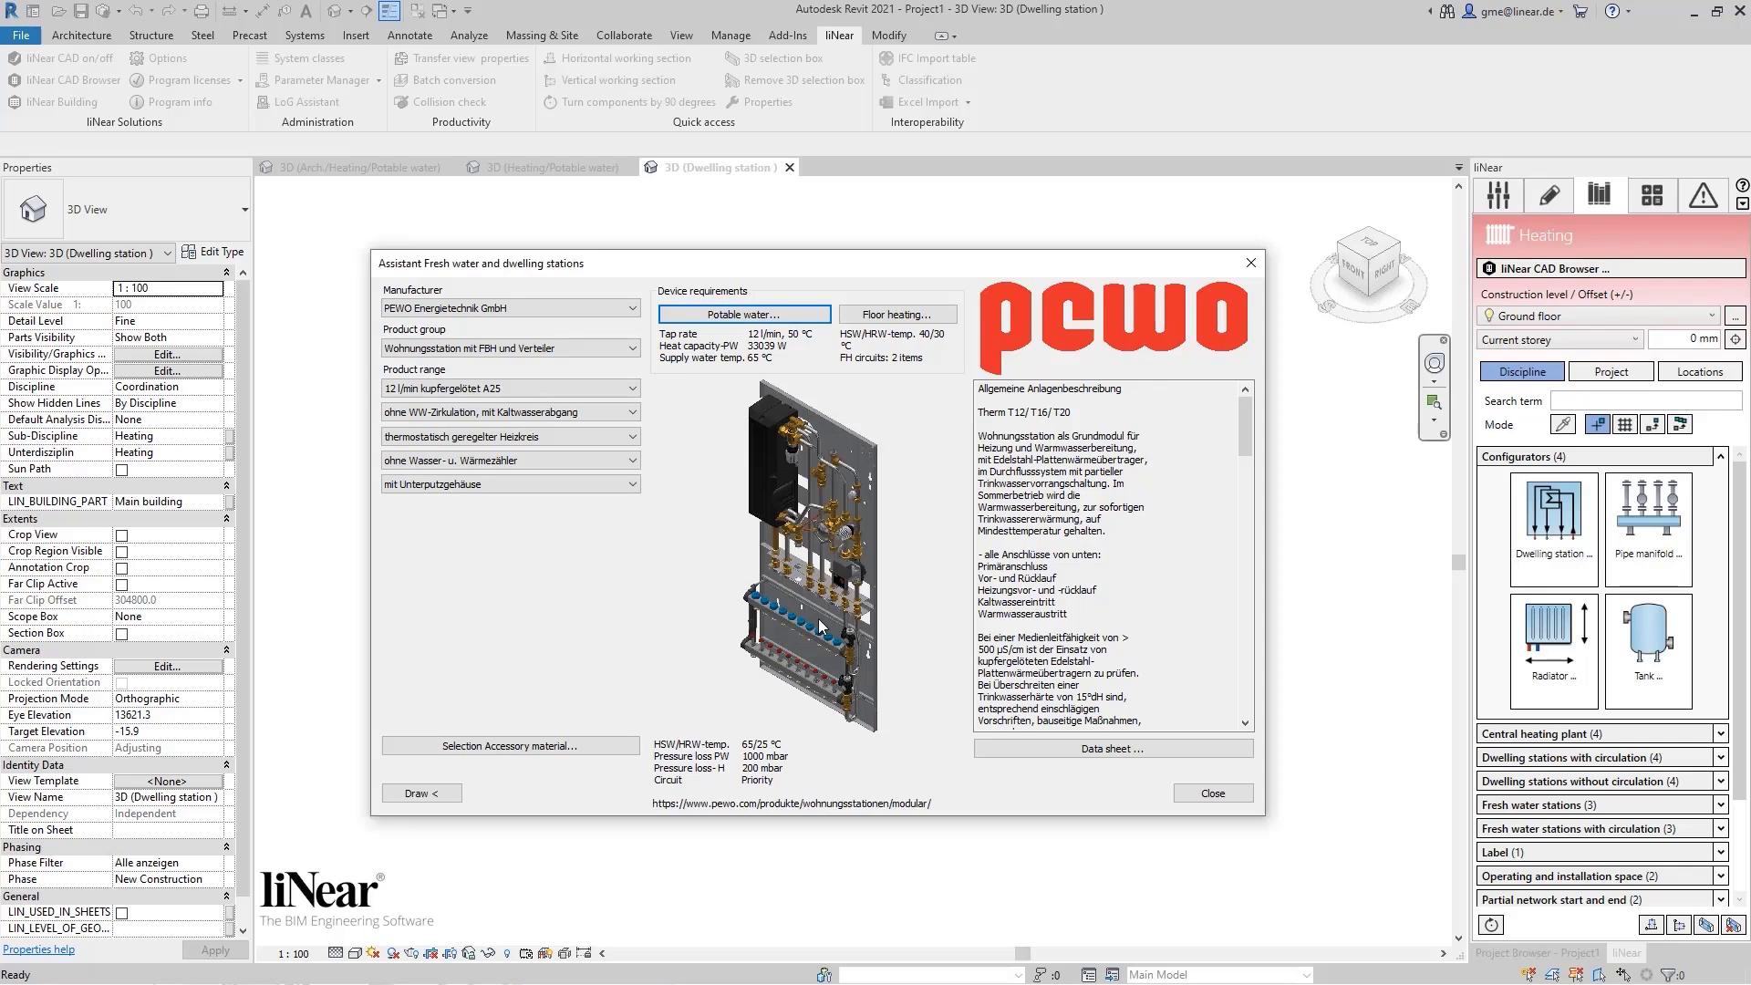
Accept the floor heating requirements and place the configured dwelling station in the 3D (Dwelling station) view
left_click(903, 315)
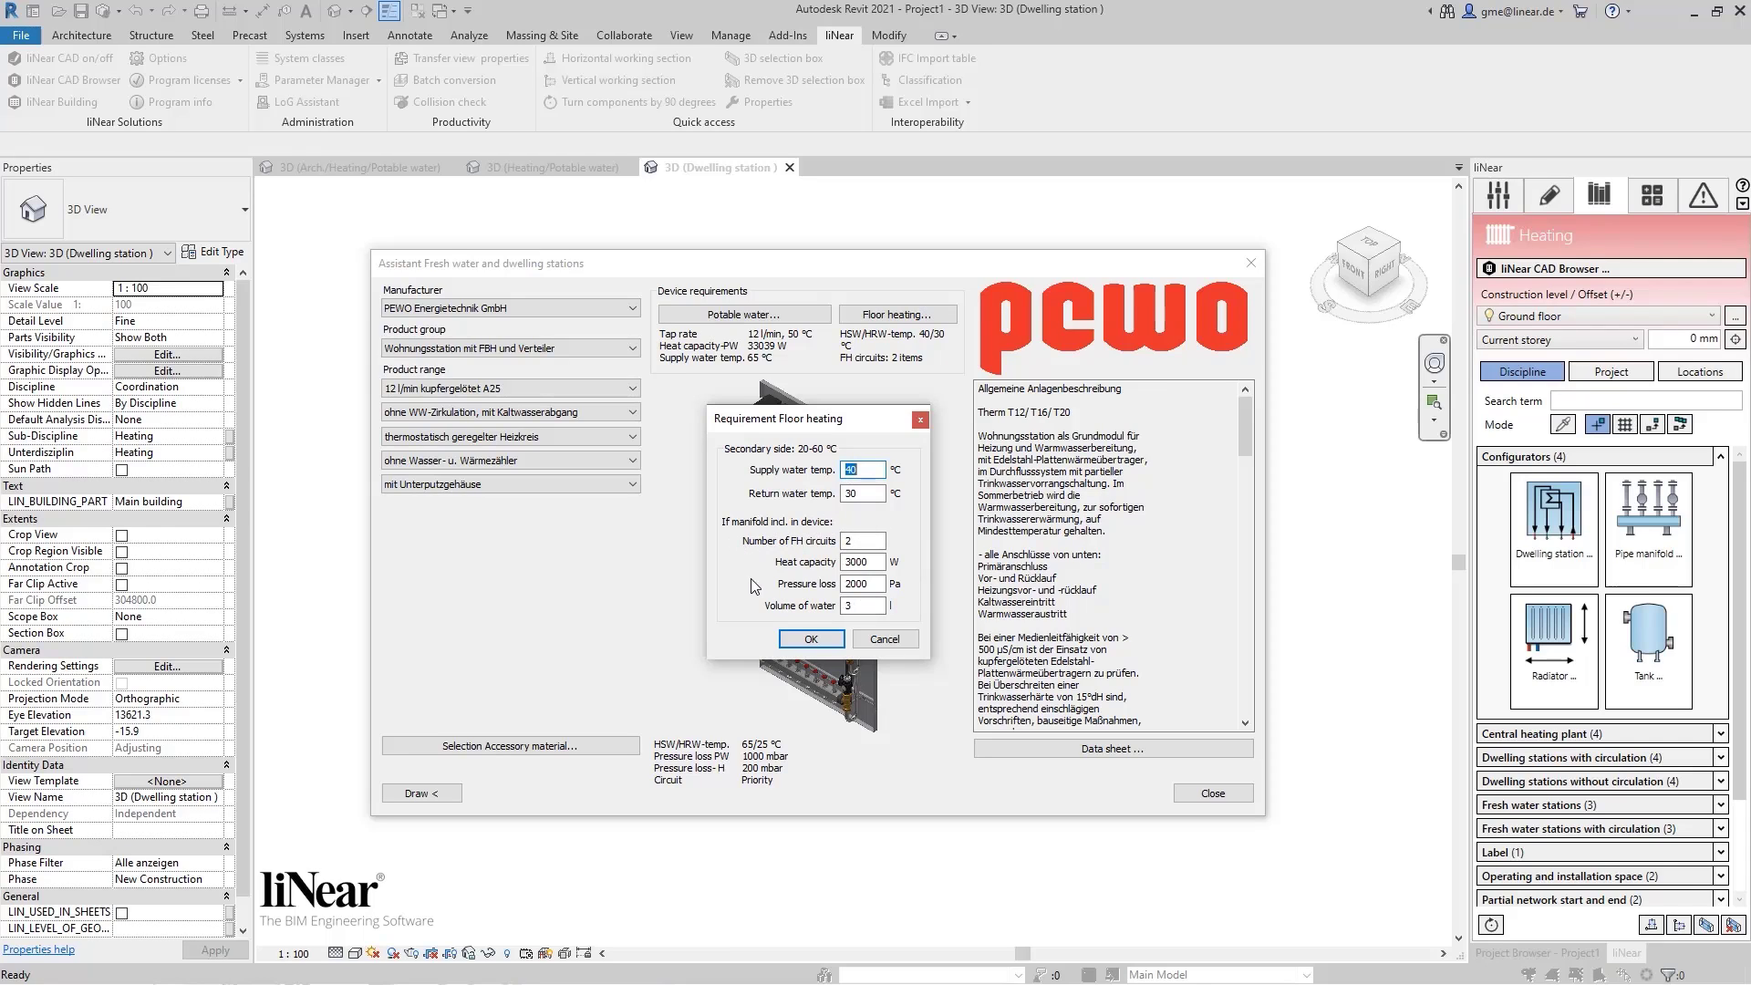
left_click(818, 637)
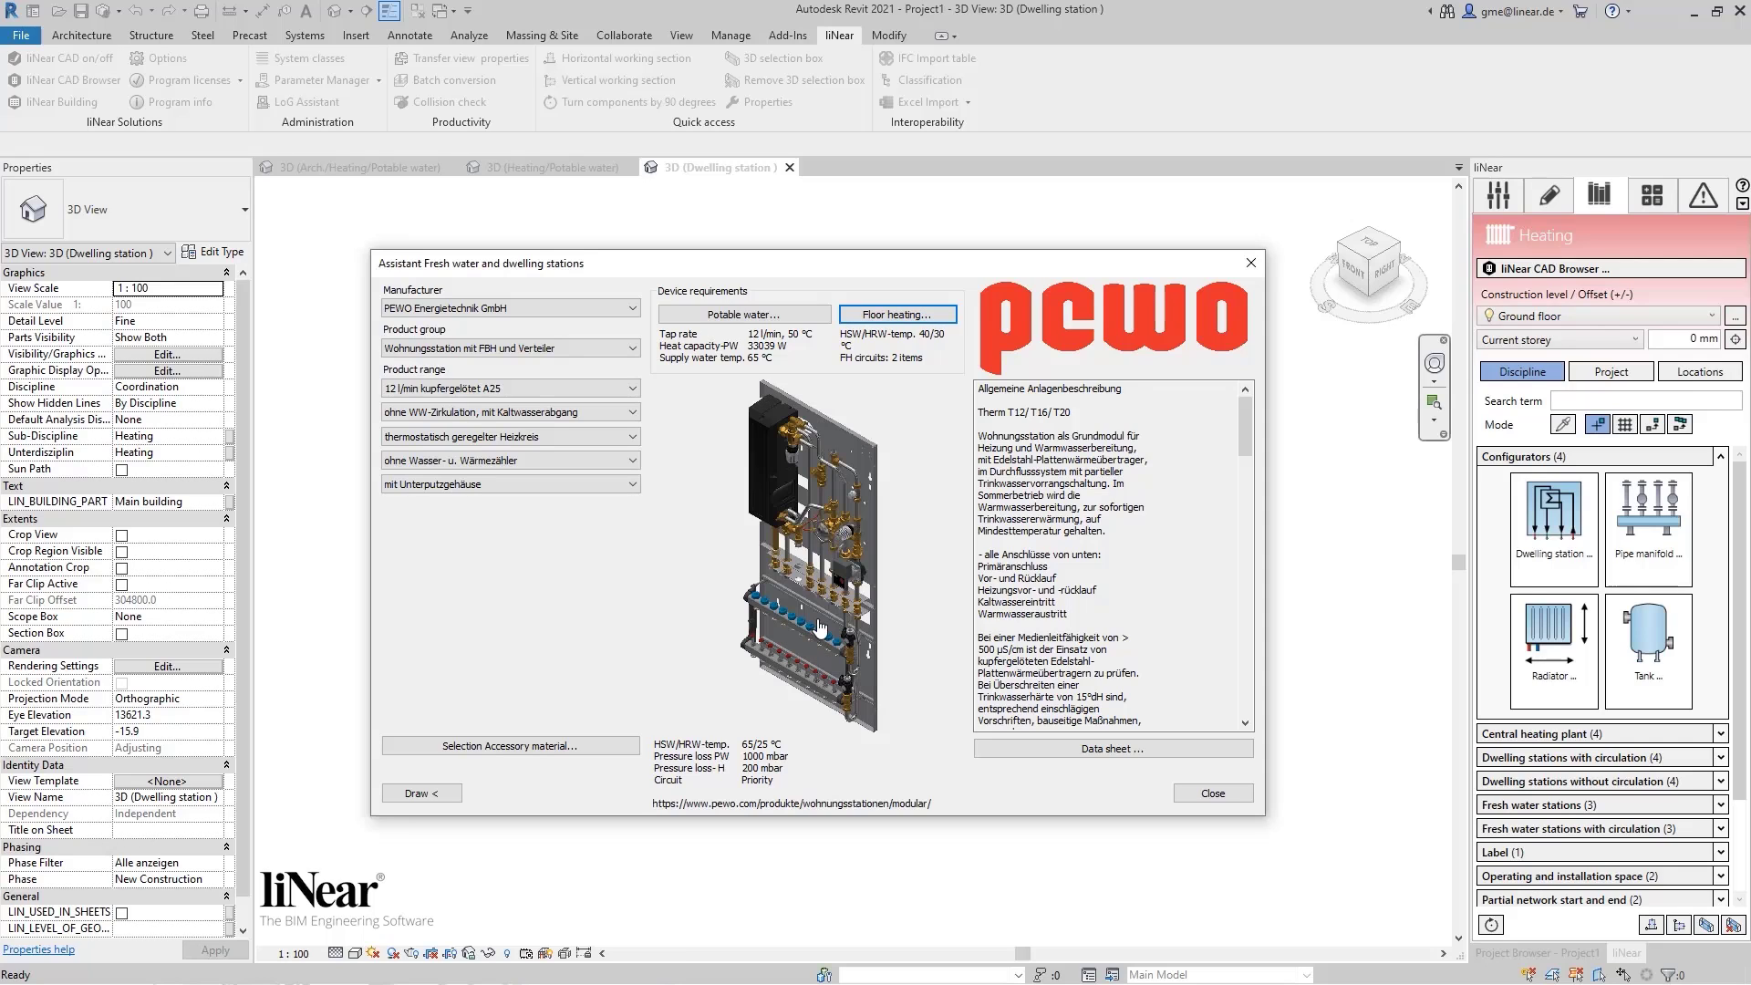
left_click(436, 793)
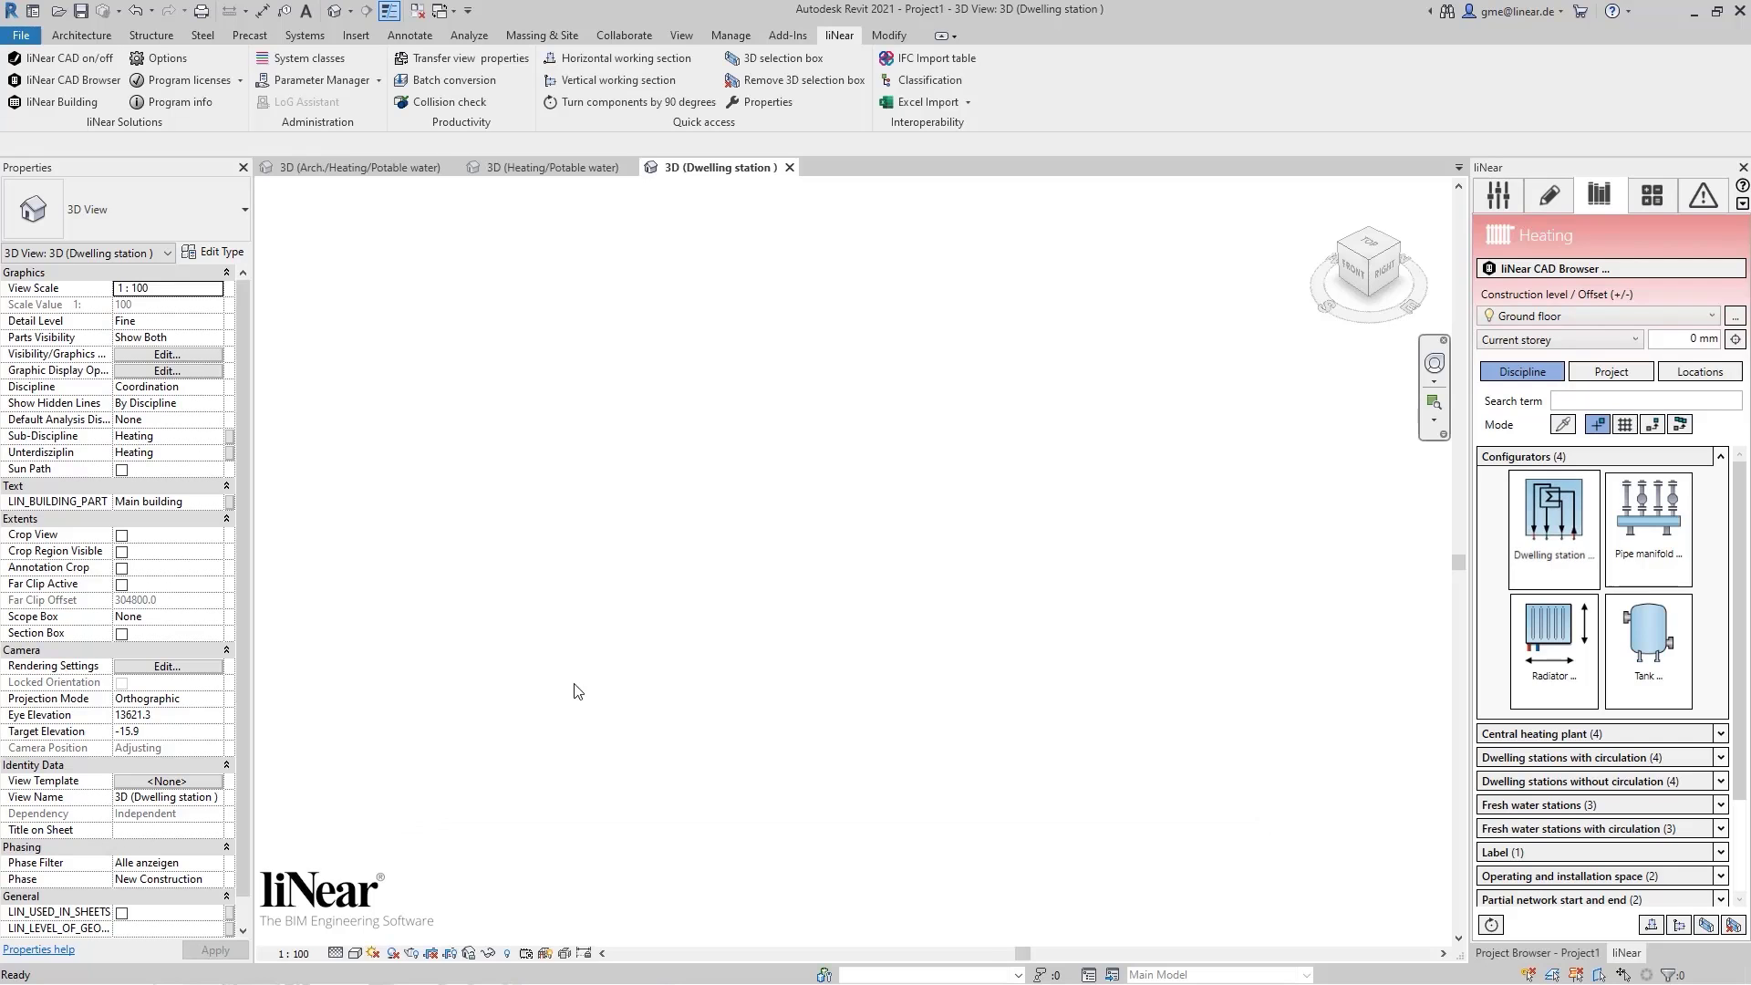
left_click(789, 584)
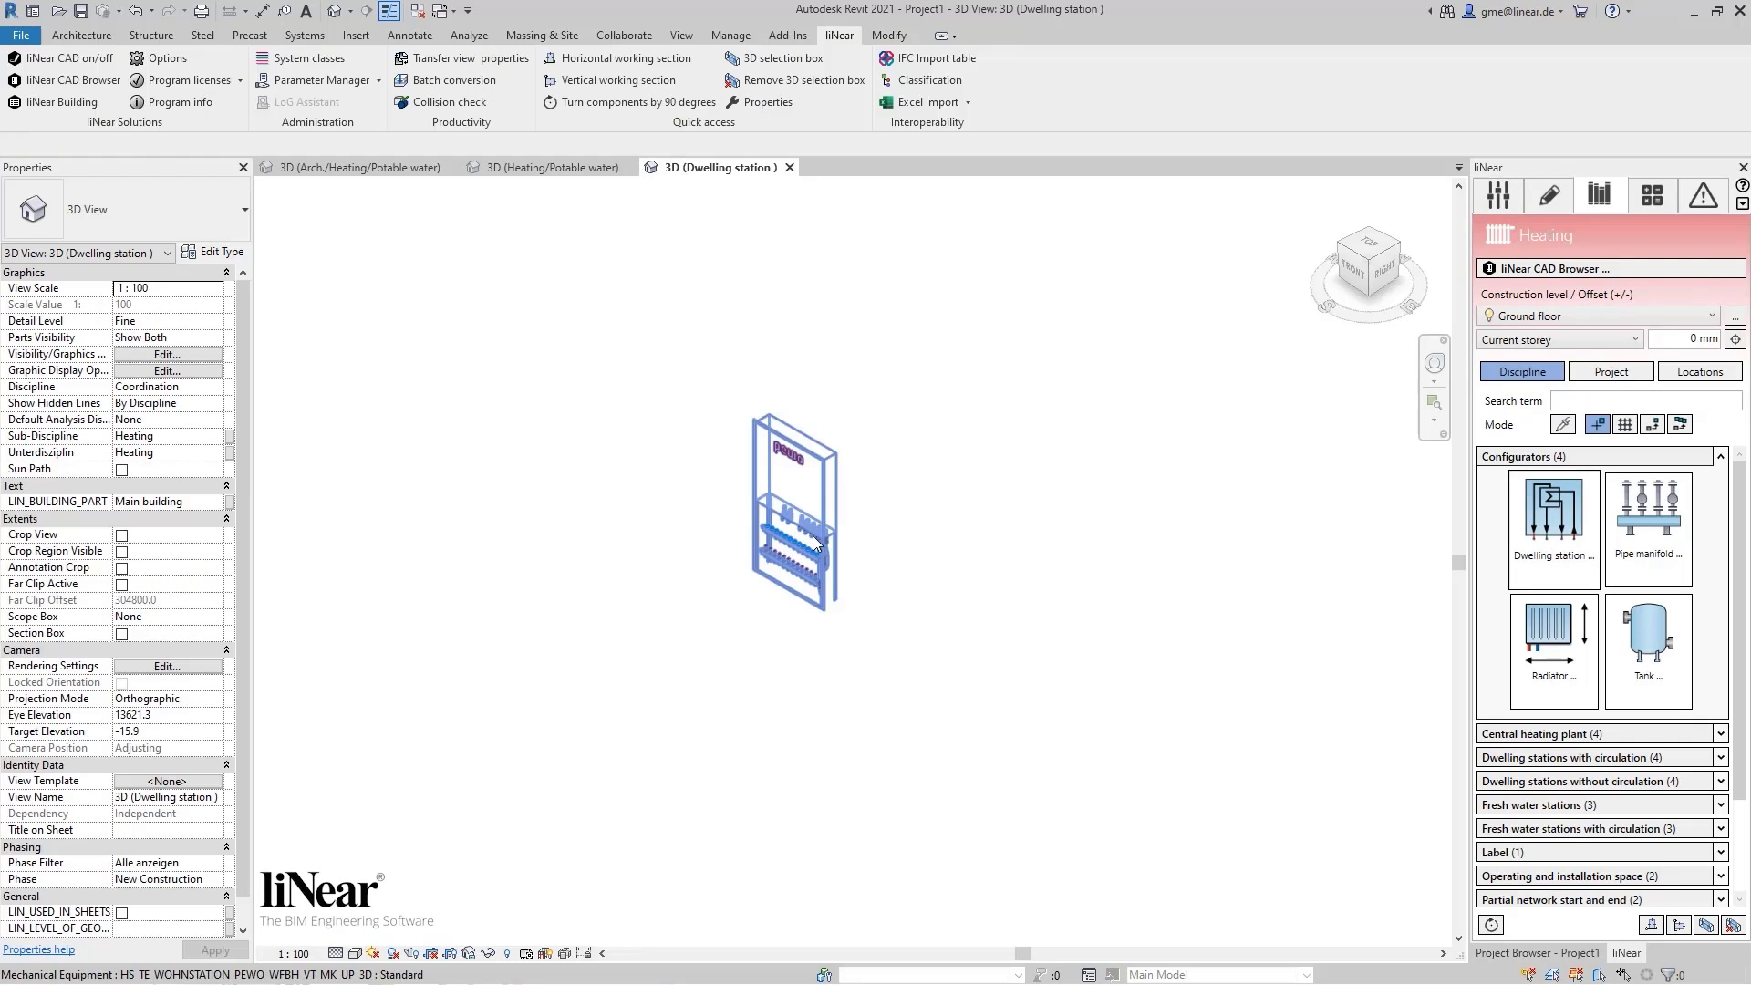
Inspect the placed dwelling station and its pipe connections from the front
left_click(823, 516)
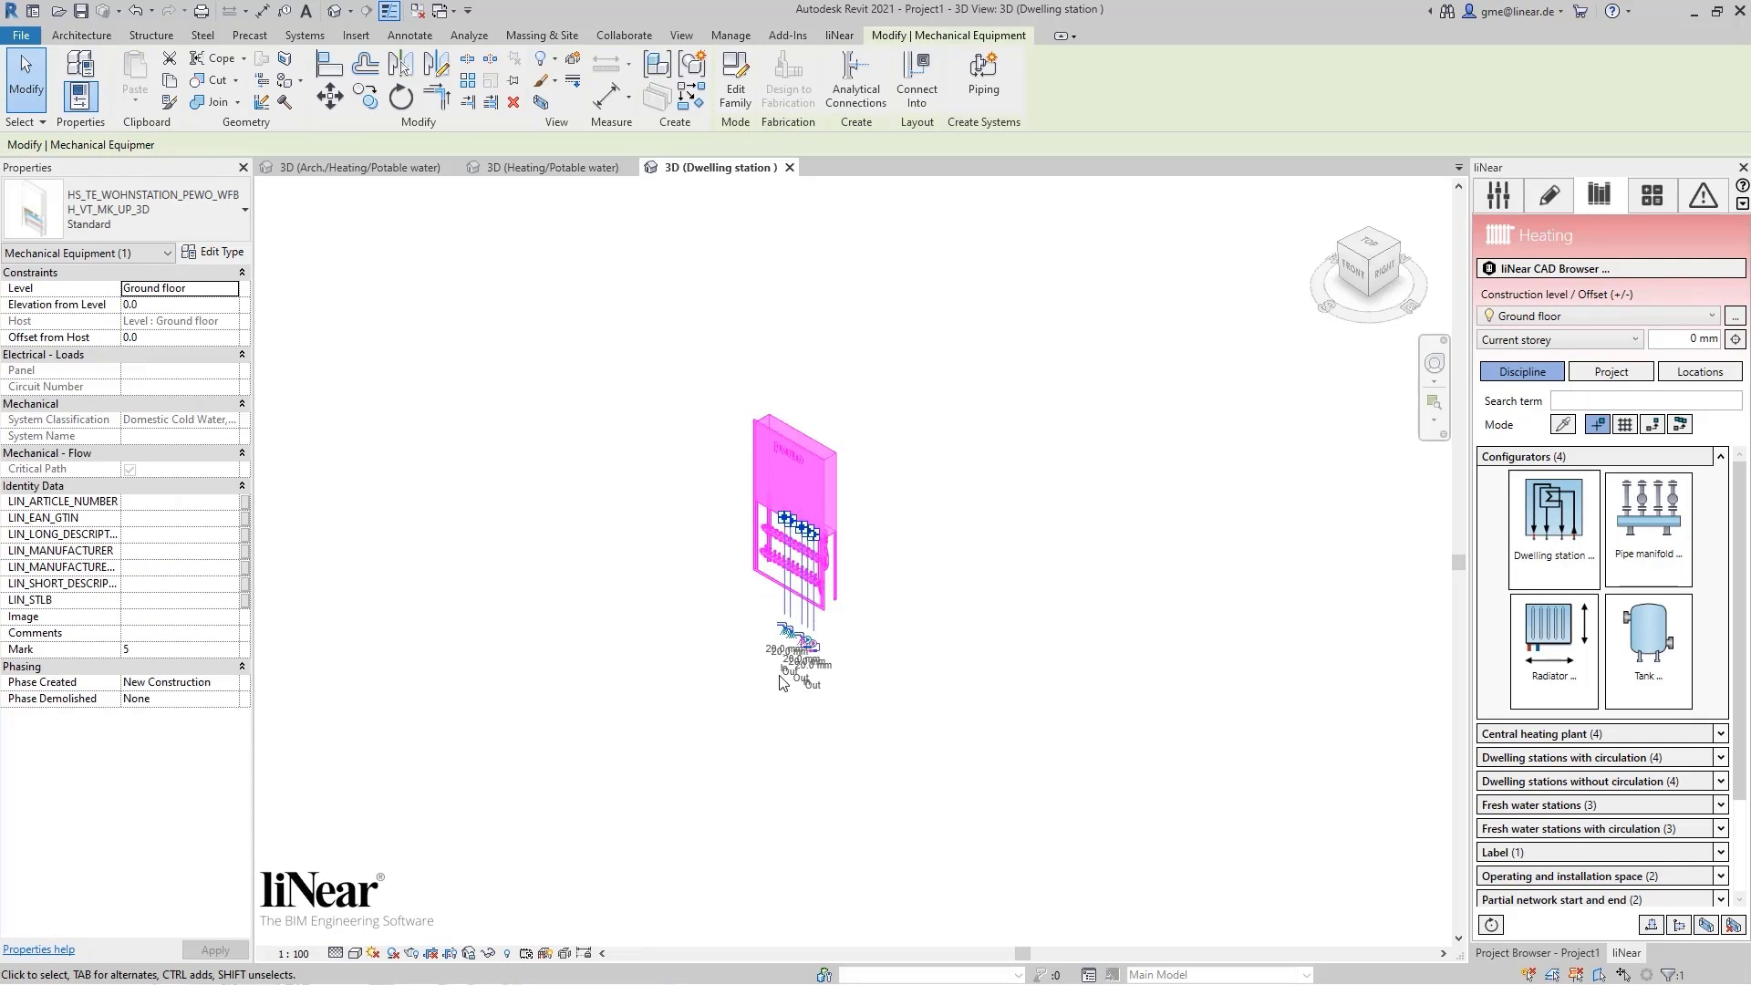
middle_click_drag(739, 748, 949, 669, "shift")
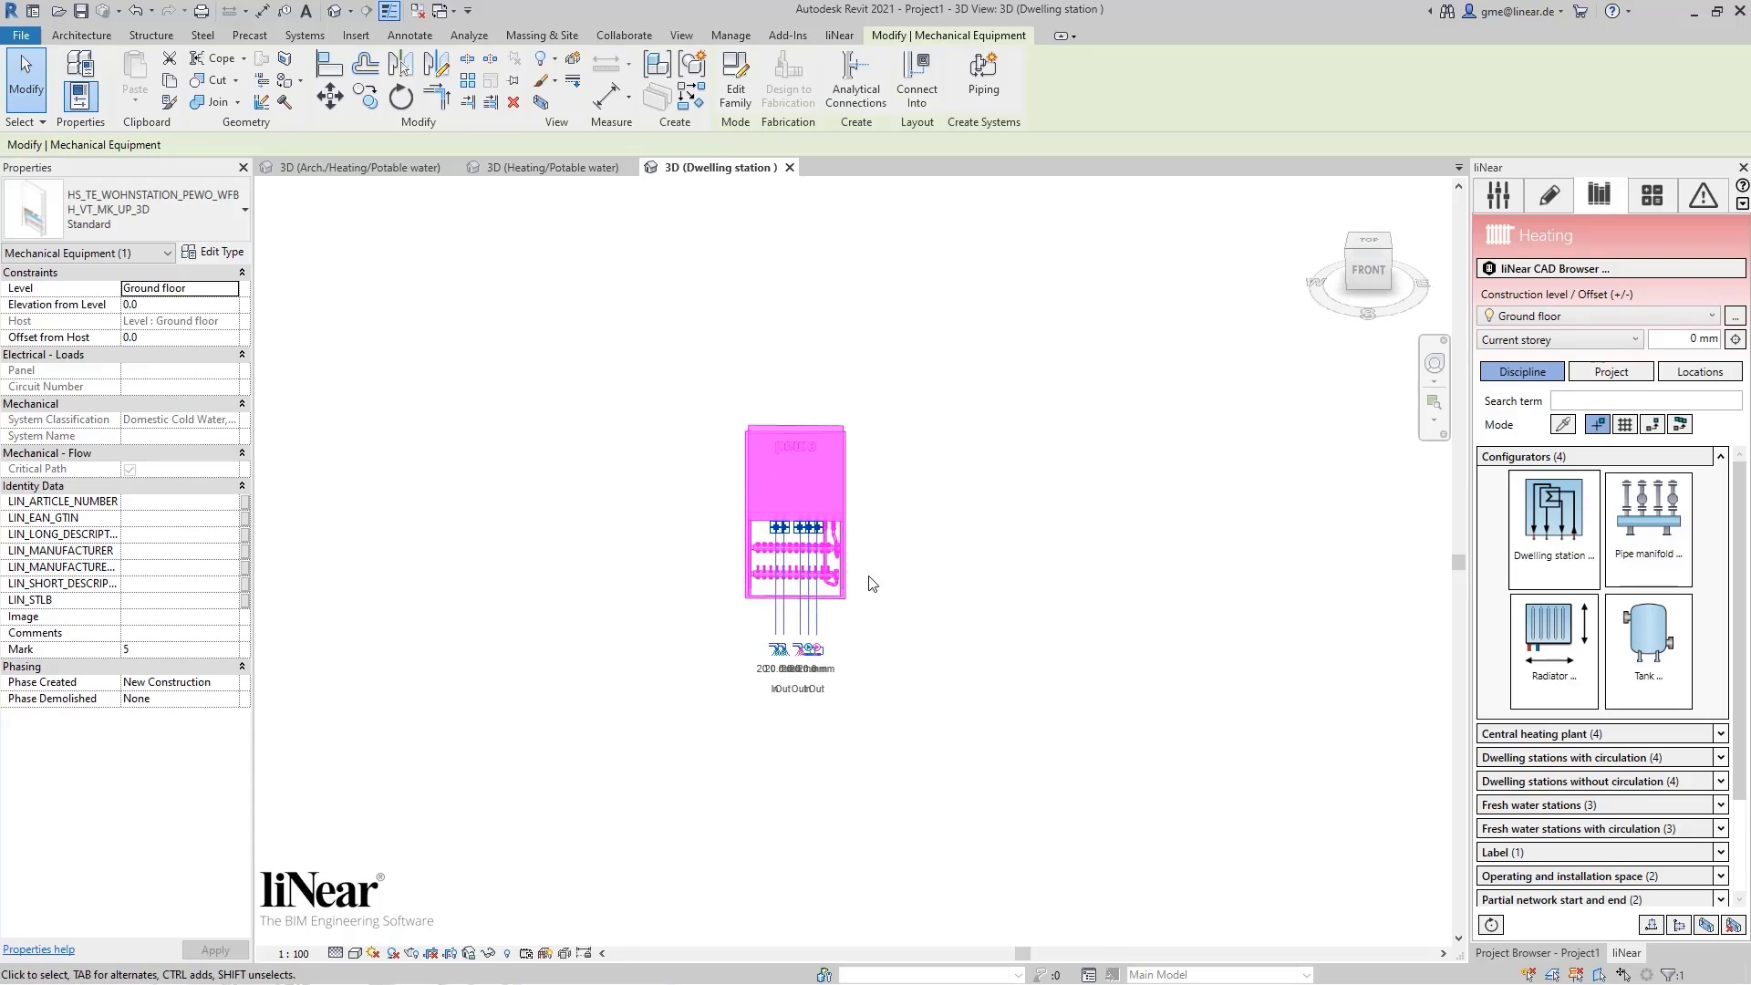
left_click(899, 582)
middle_click_drag(993, 609, 957, 611, "shift")
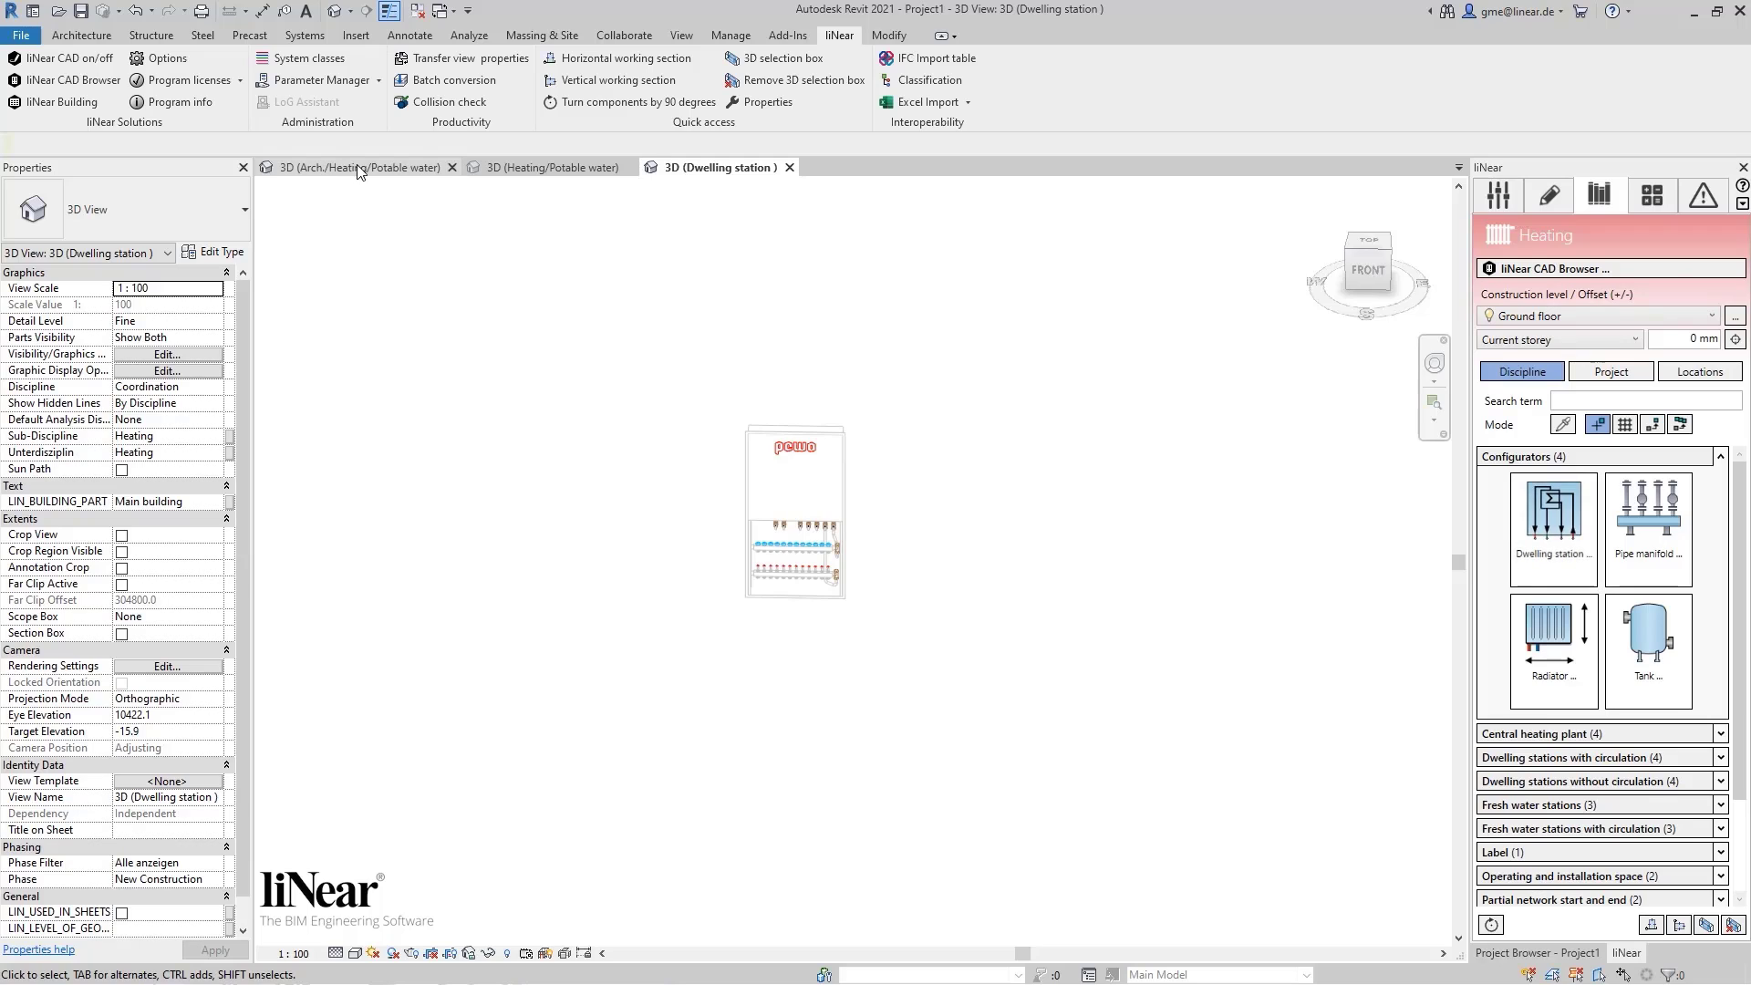
Switch to the 3D (Arch./Heating/Potable water) view and examine the building's dwelling stations and pipe network
left_click(361, 168)
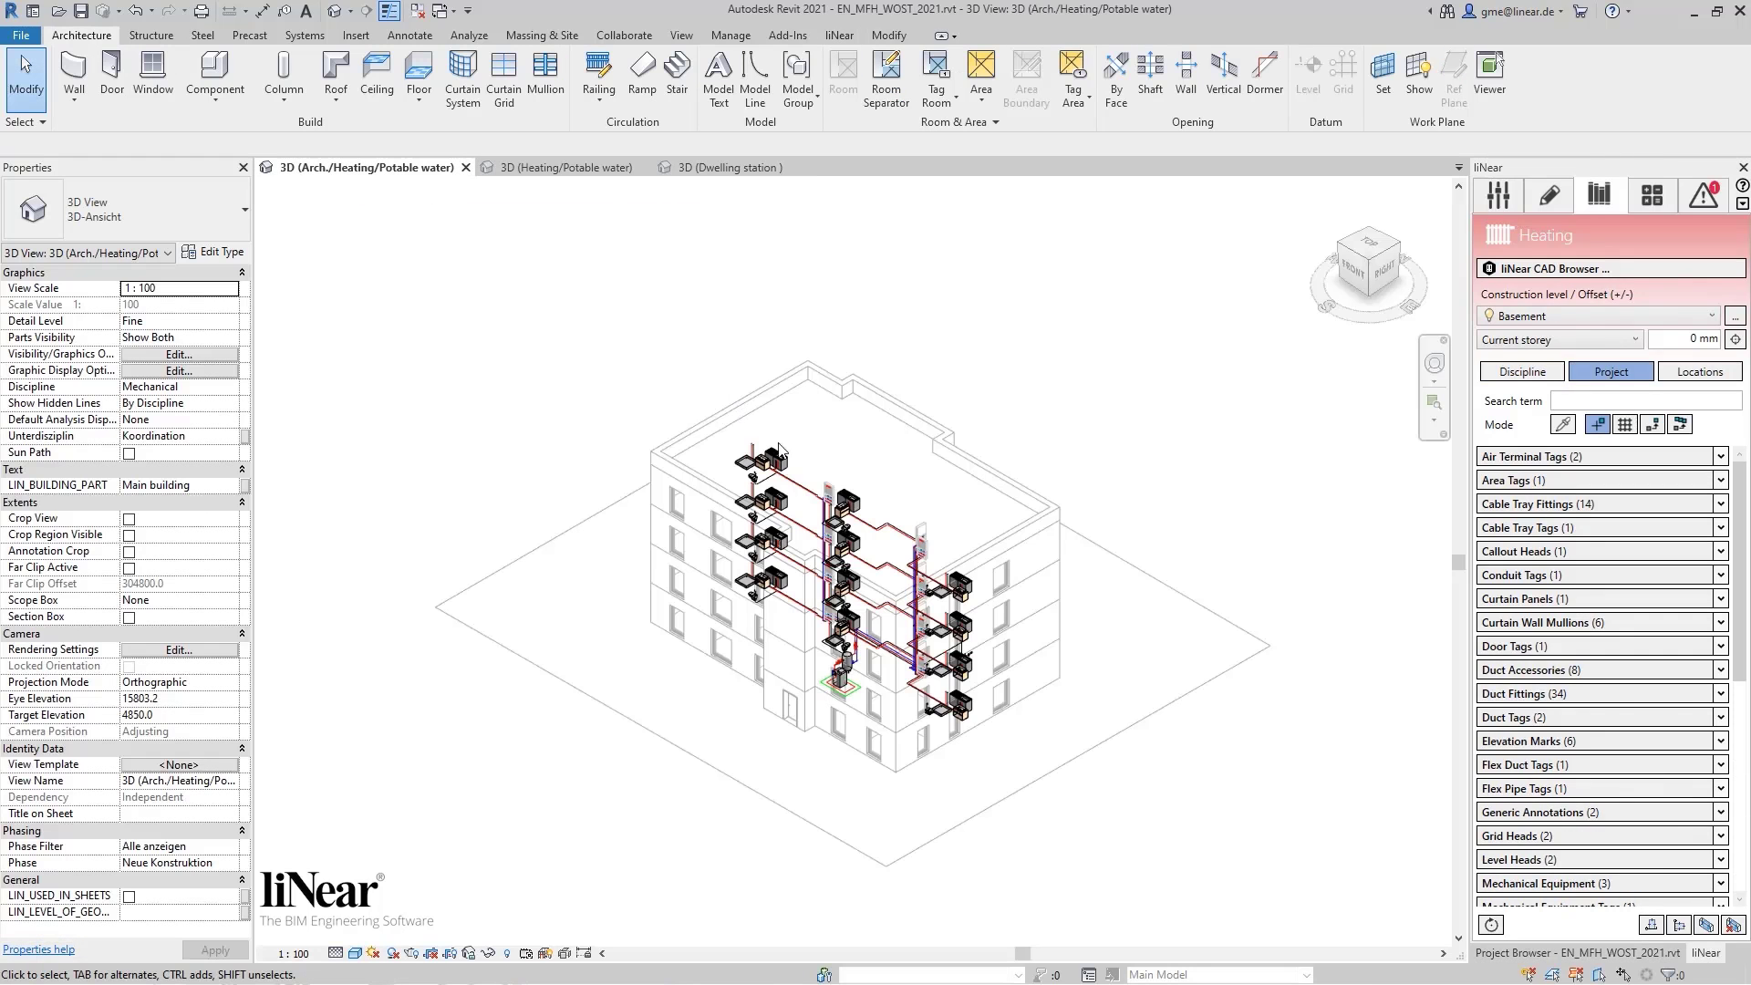
scroll(930, 661, "up", 4)
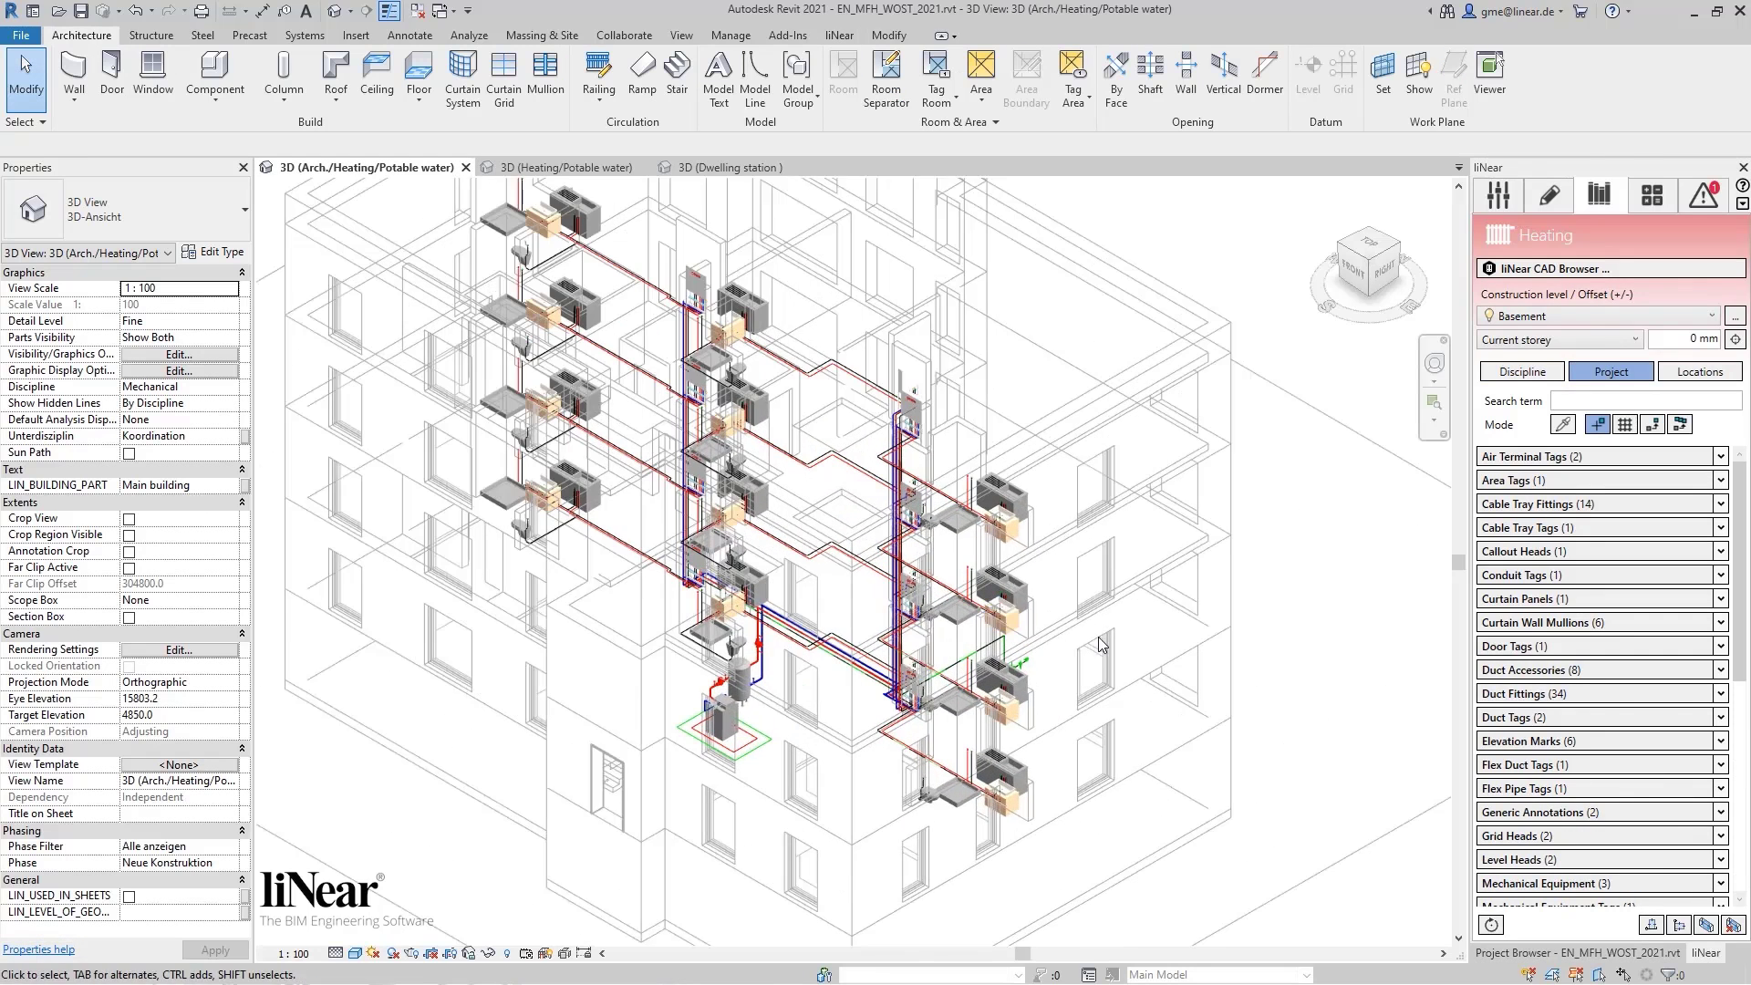
middle_click_drag(1104, 645, 1189, 625, "shift")
scroll(1012, 511, "down", 4)
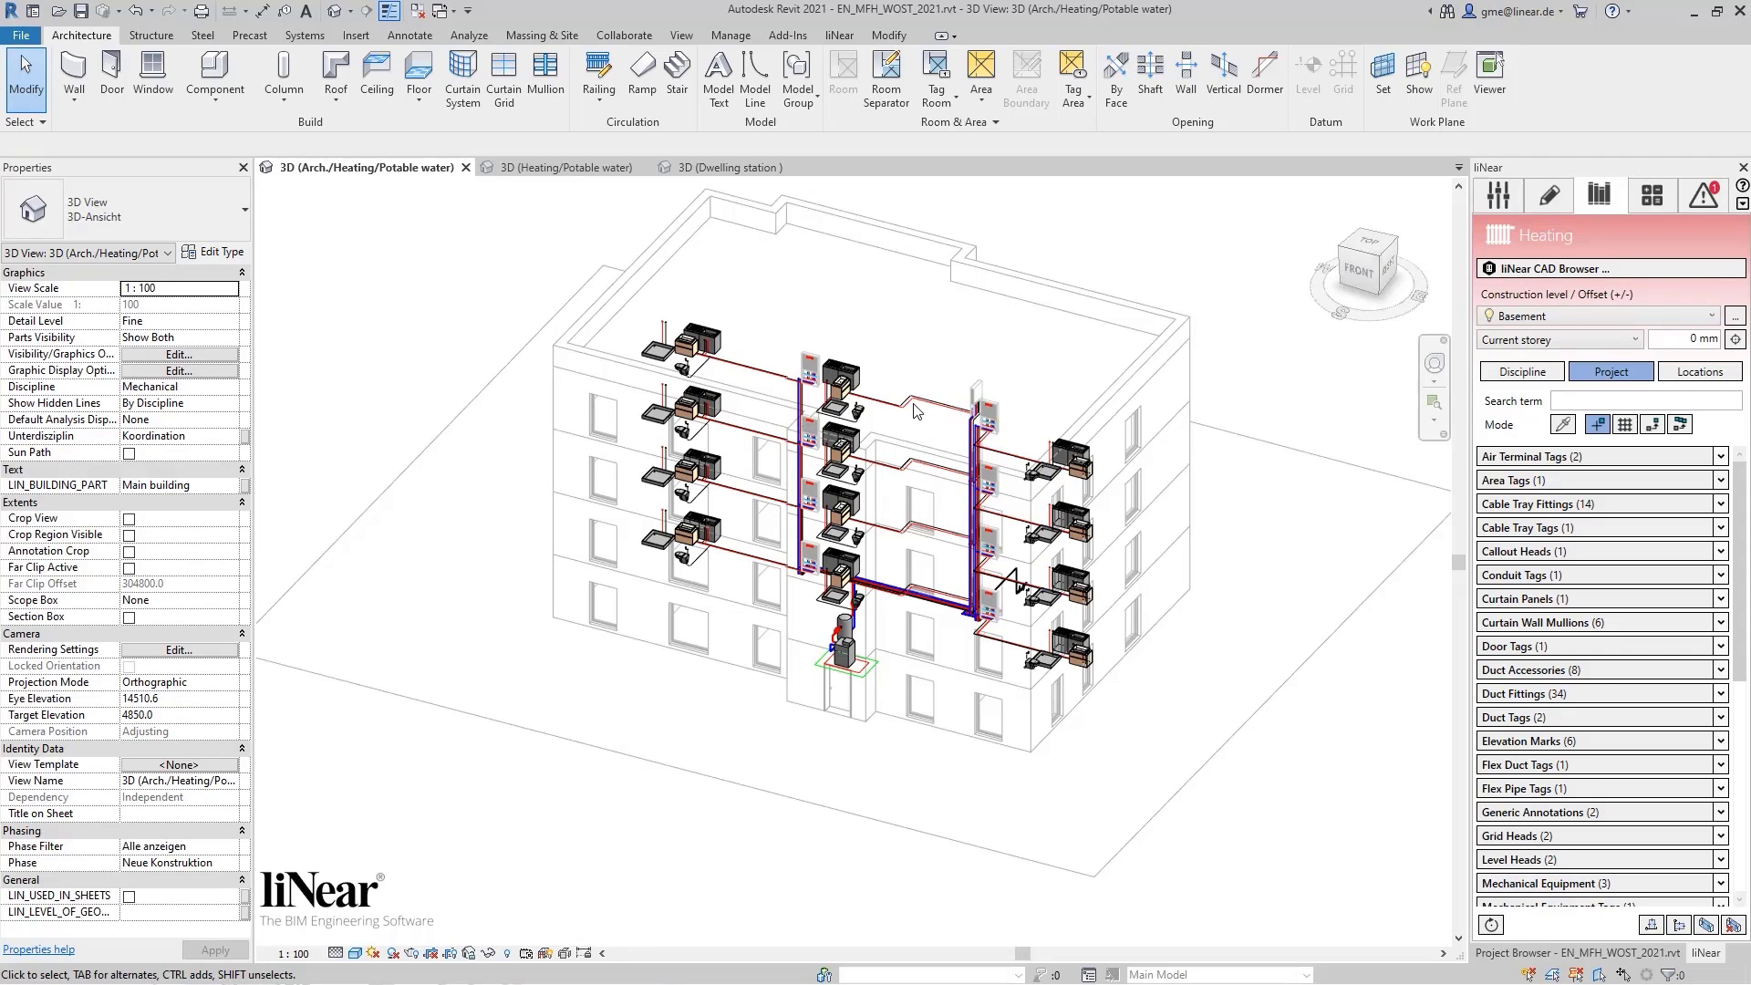
Open the dwelling station simultaneity settings and compare the curves of the methods from Simultaneity 100% to Swedish District Heating Association
left_click(1659, 200)
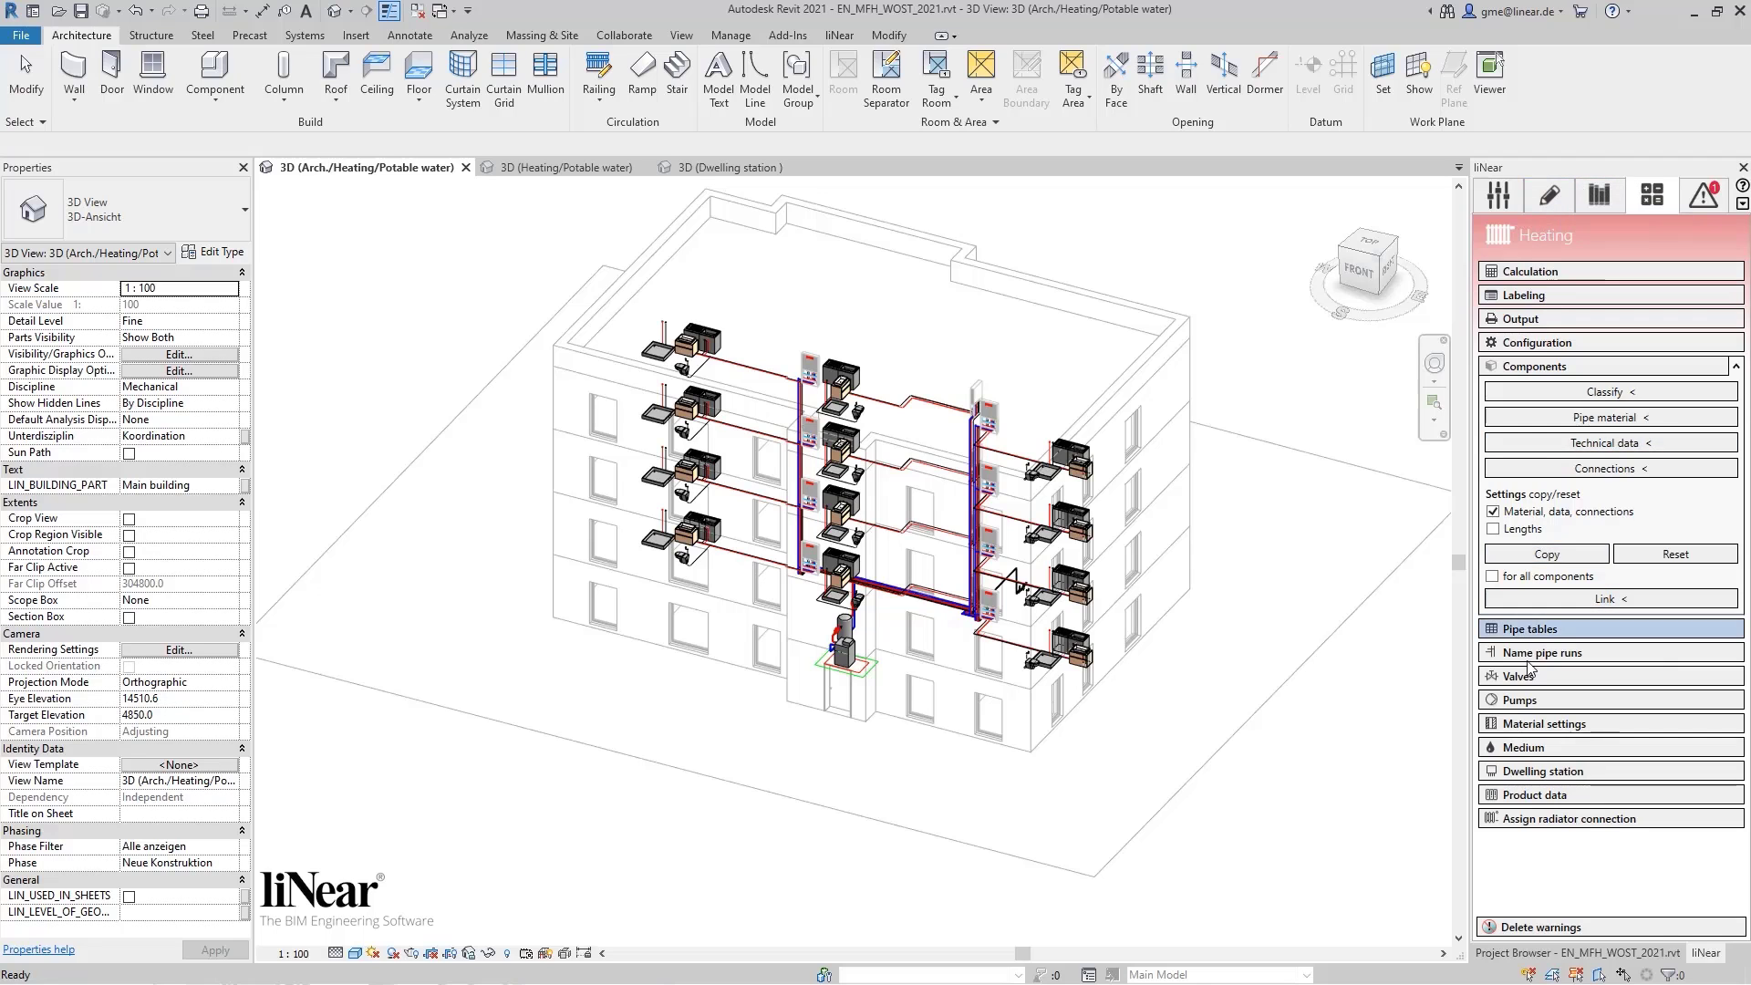
left_click(1567, 774)
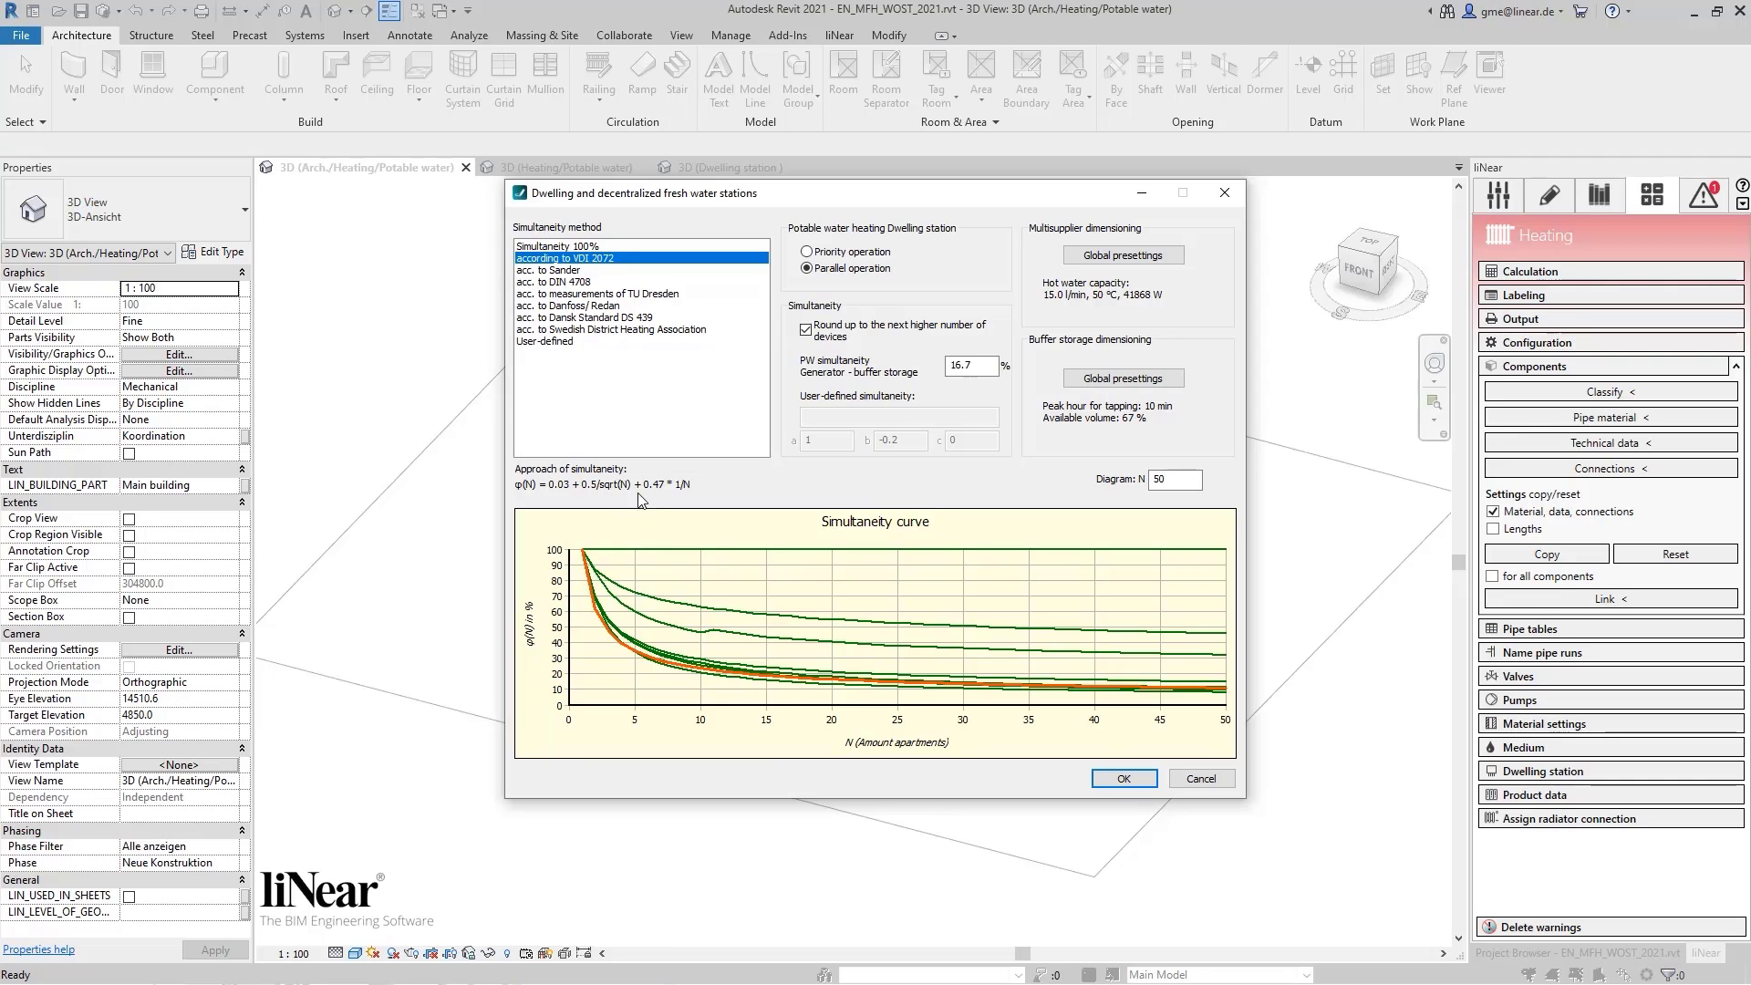
left_click(580, 246)
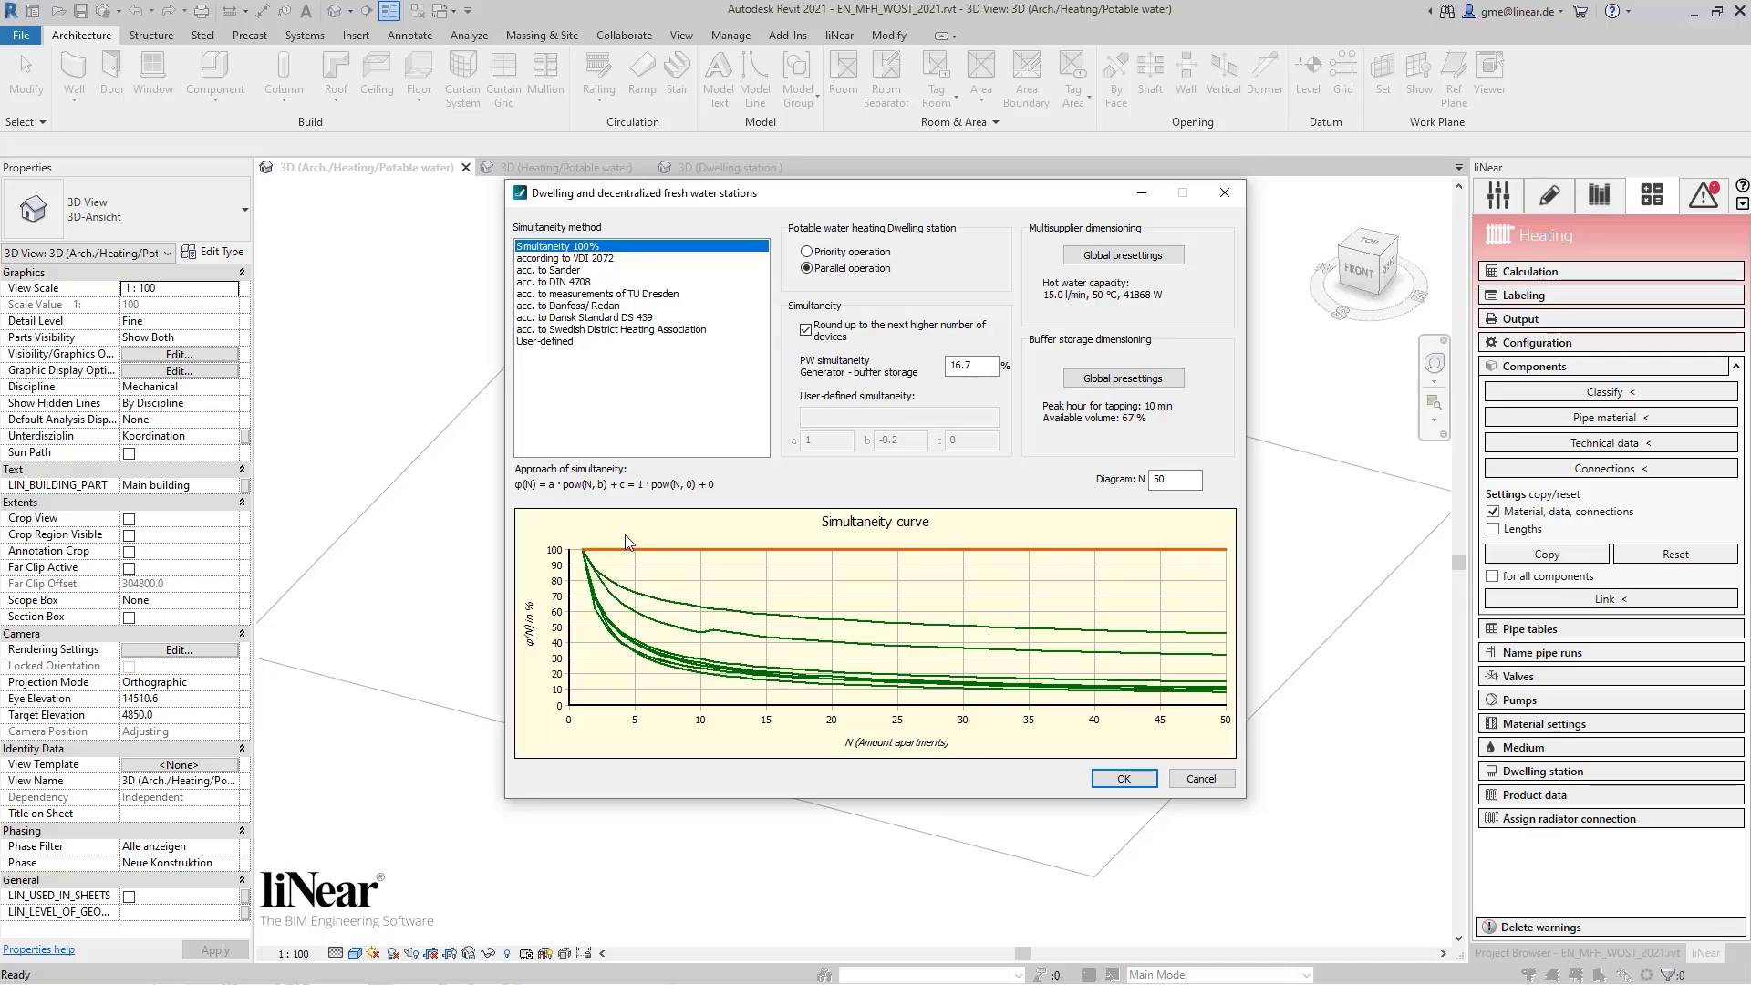
left_click(563, 259)
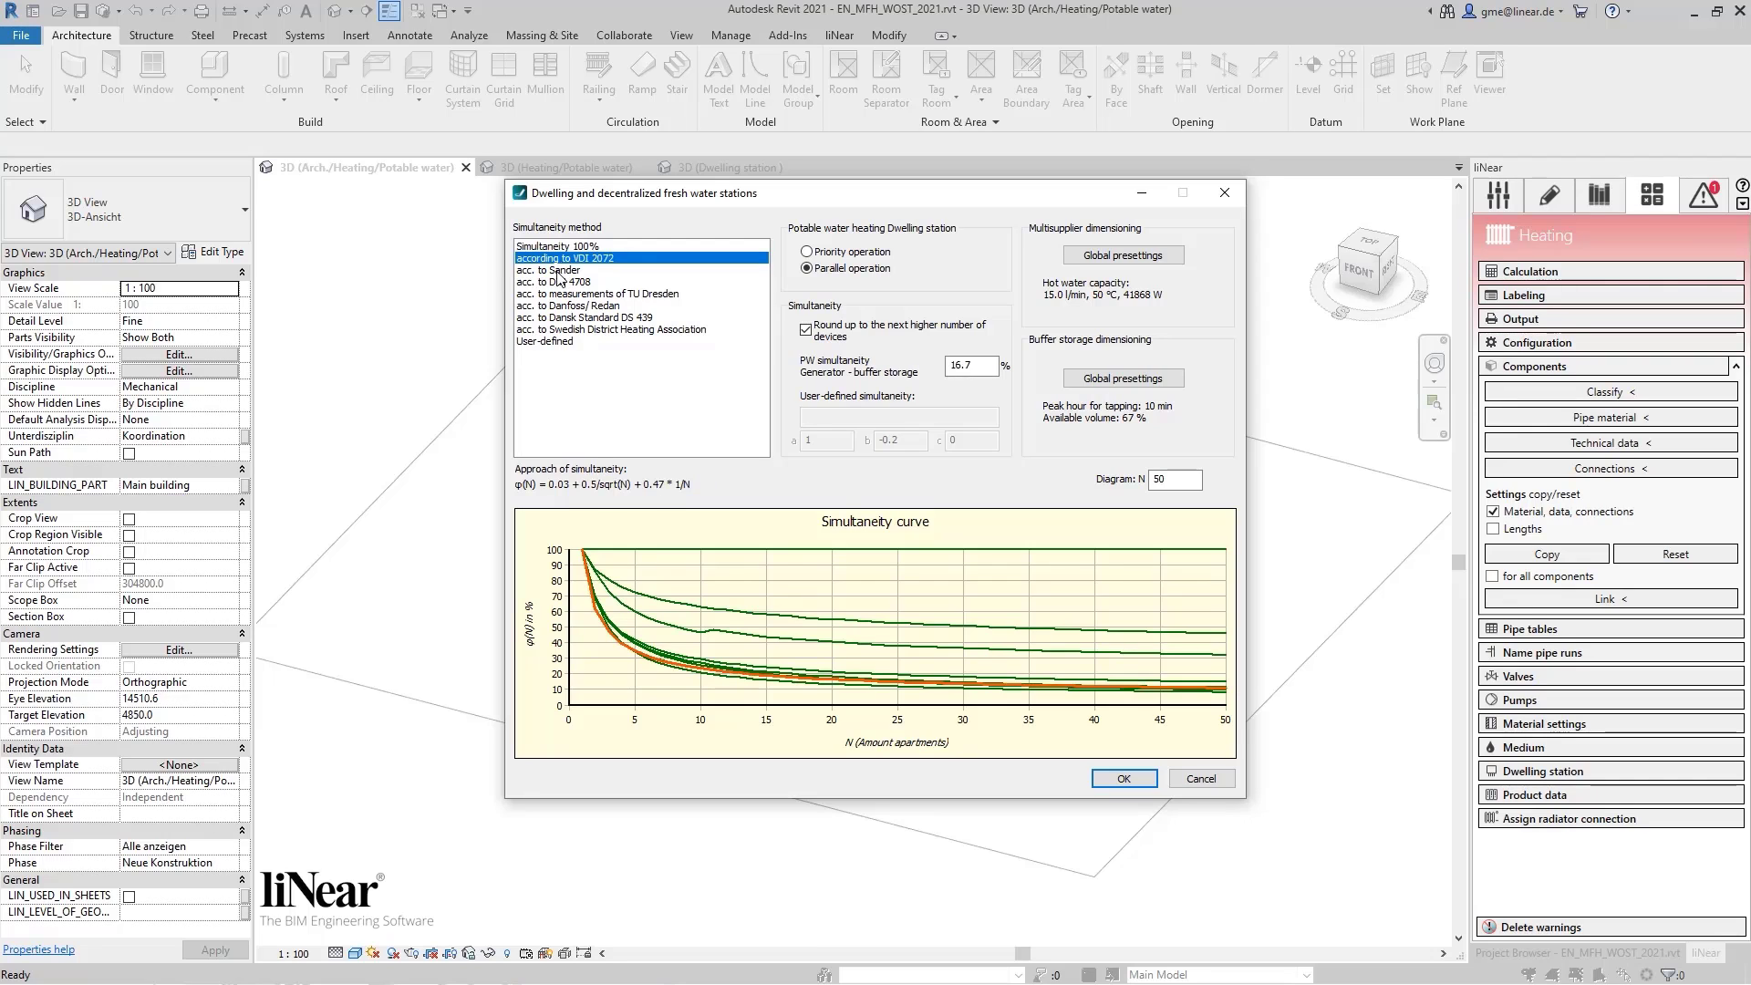
left_click(558, 271)
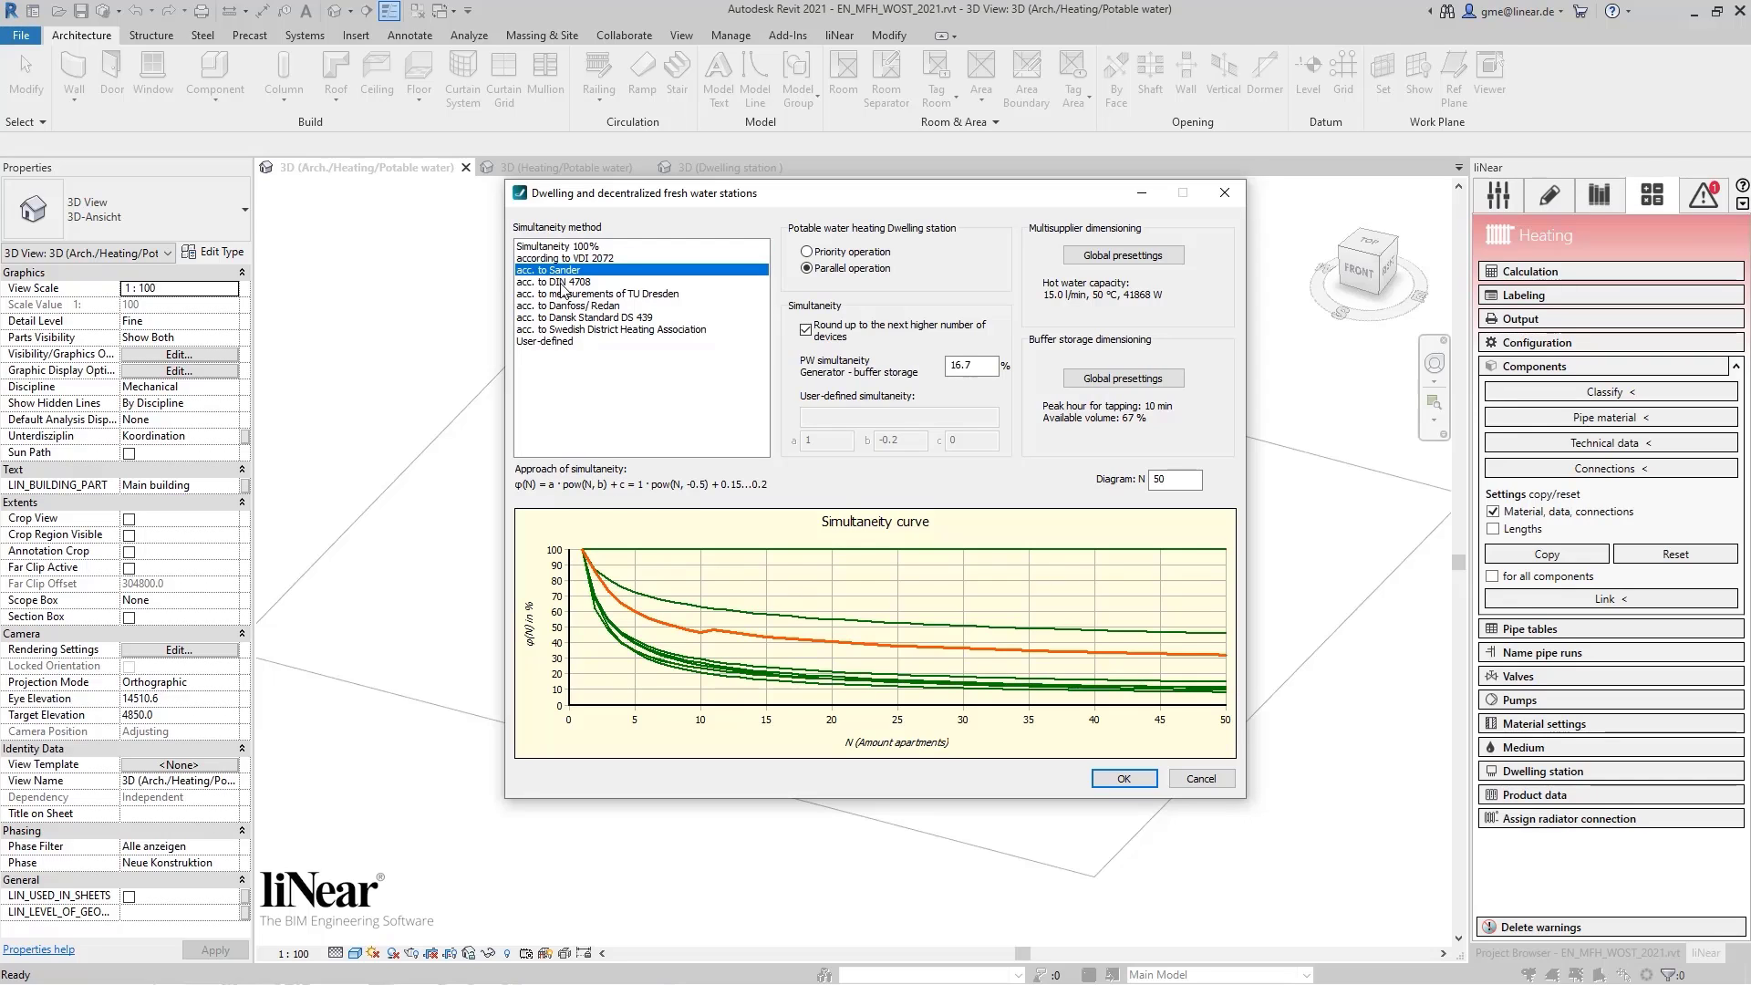
left_click(563, 283)
left_click(564, 295)
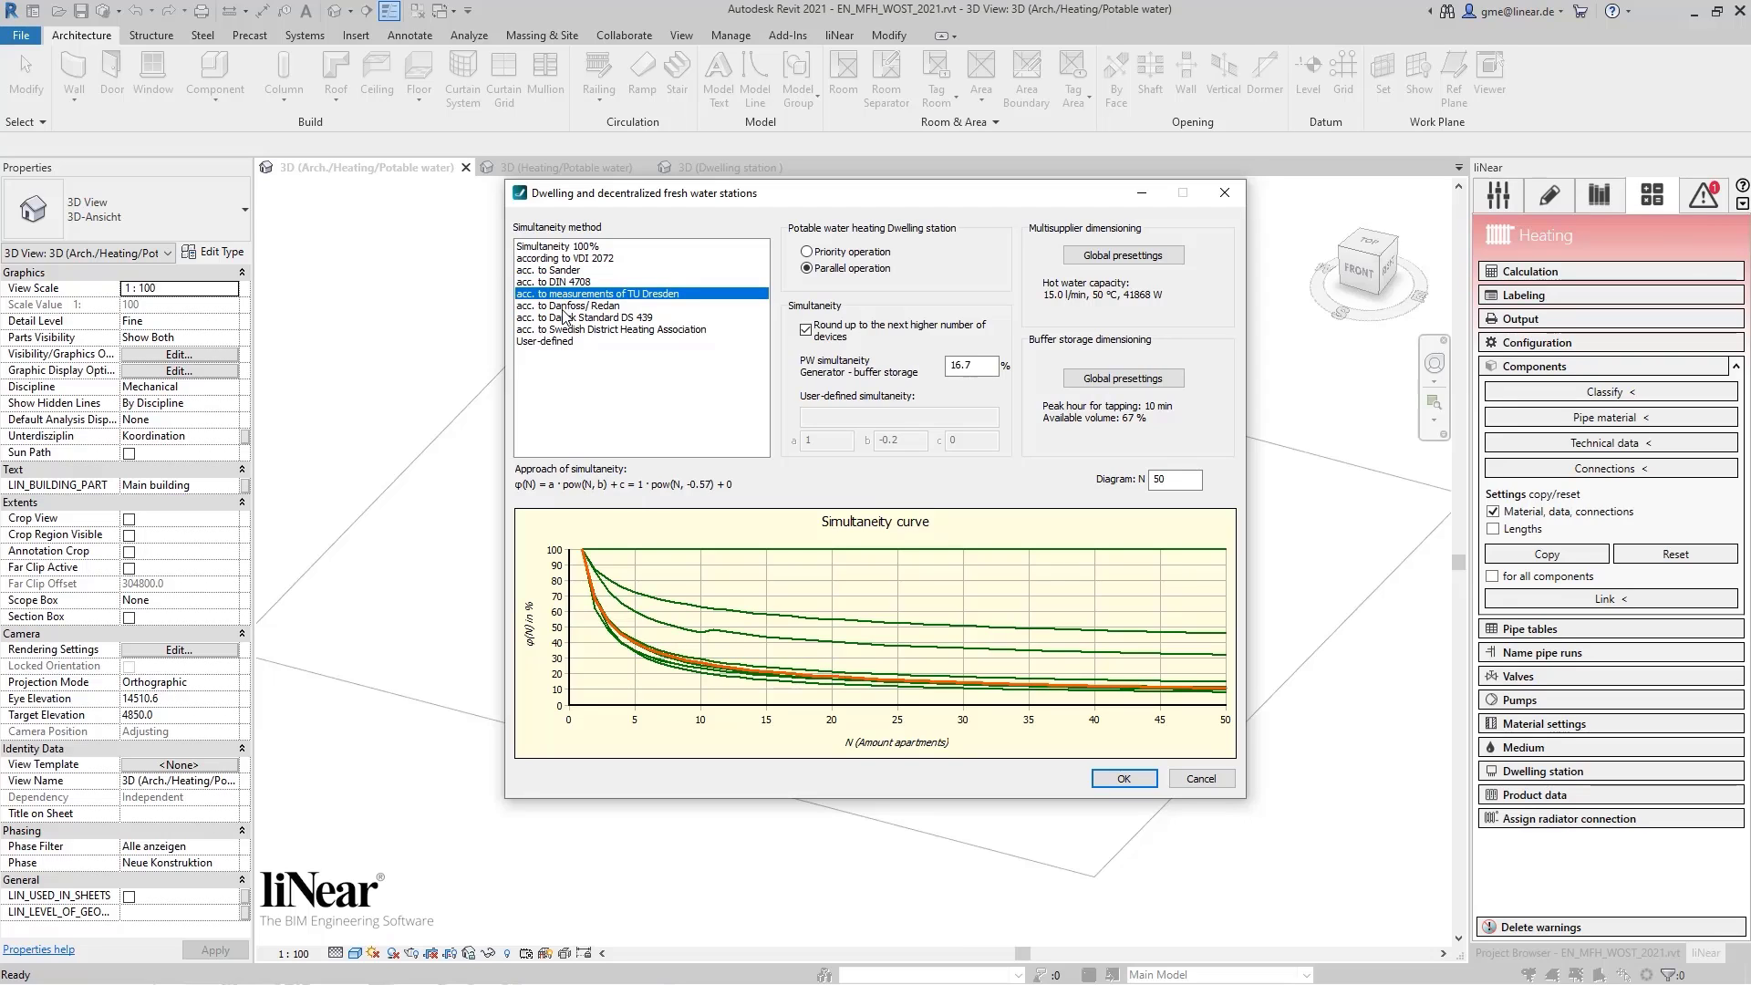
left_click(563, 308)
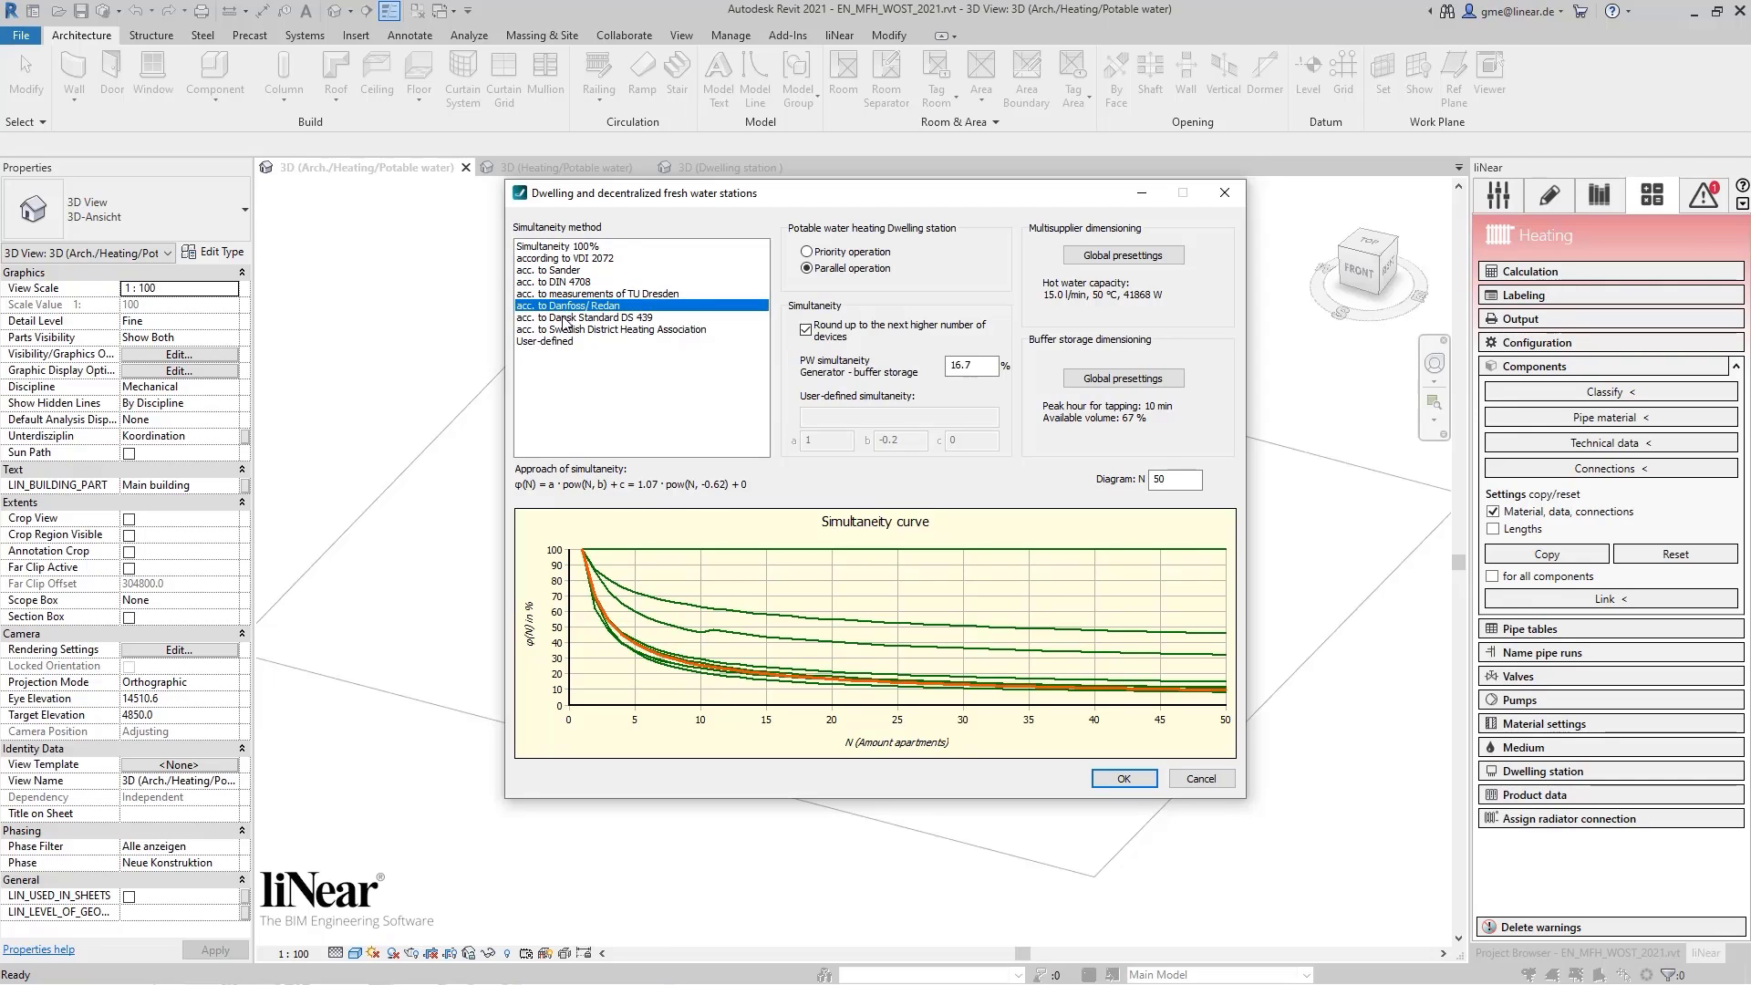
left_click(565, 319)
left_click(566, 330)
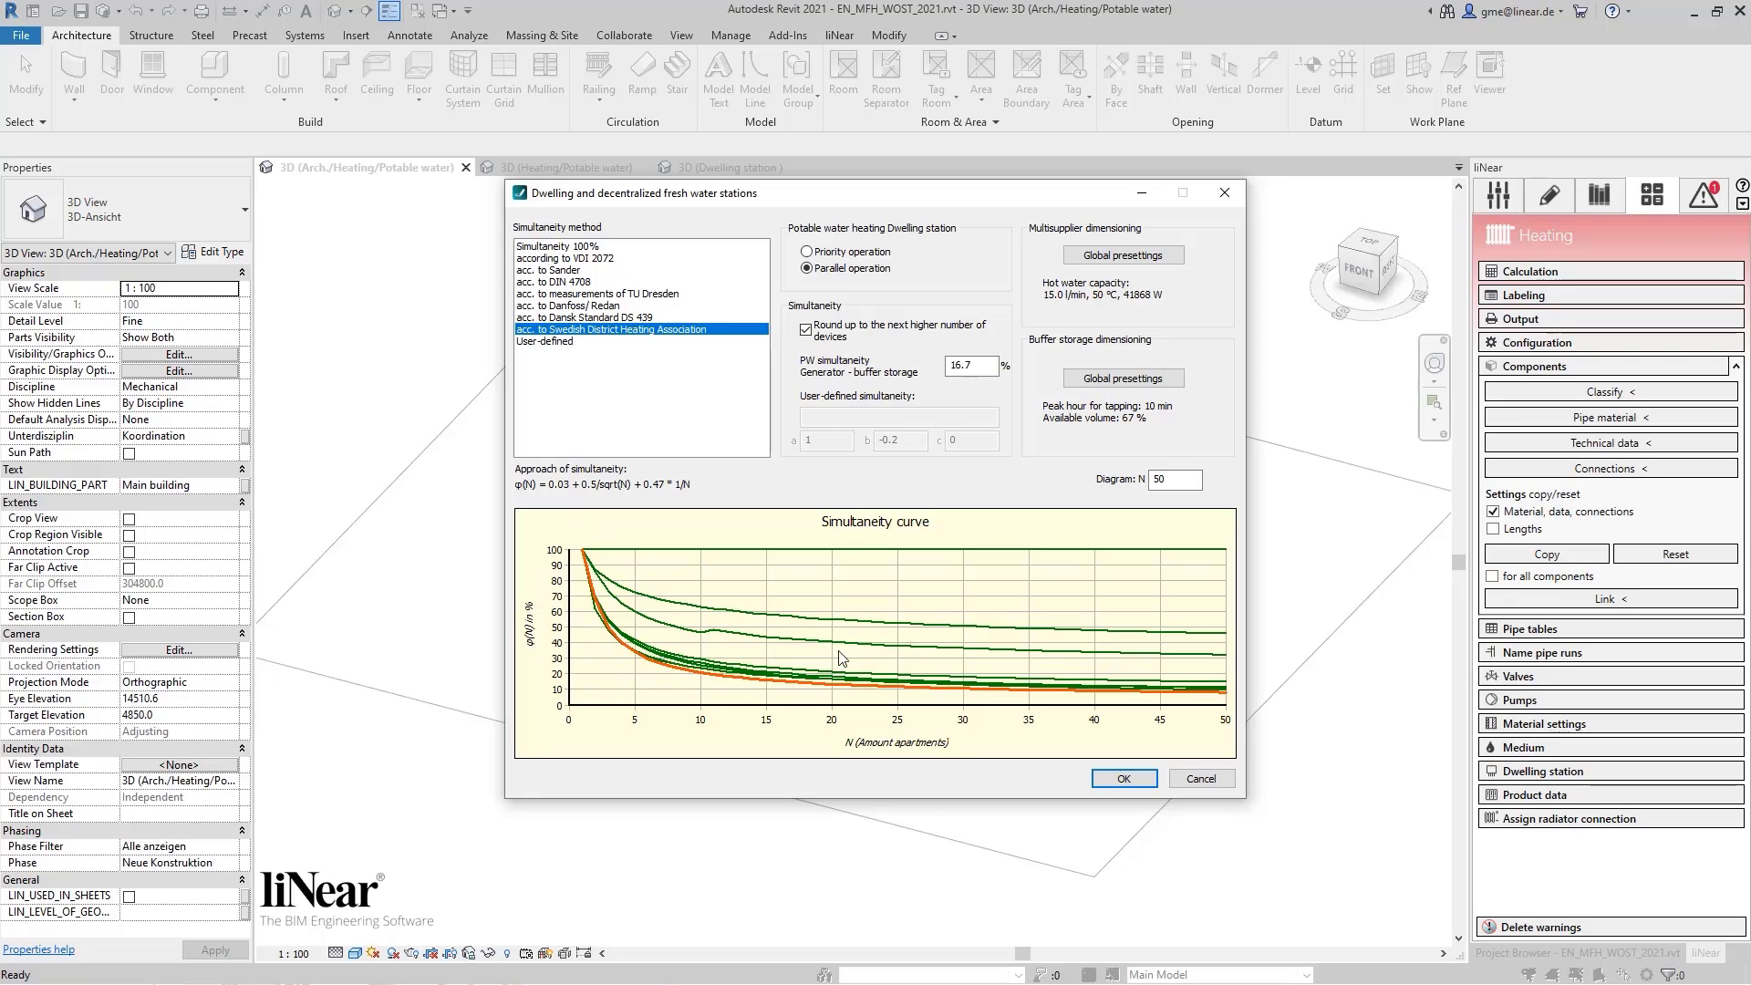
Choose the simultaneity method acc. to Sander for the dwelling stations and accept the settings
left_click(572, 317)
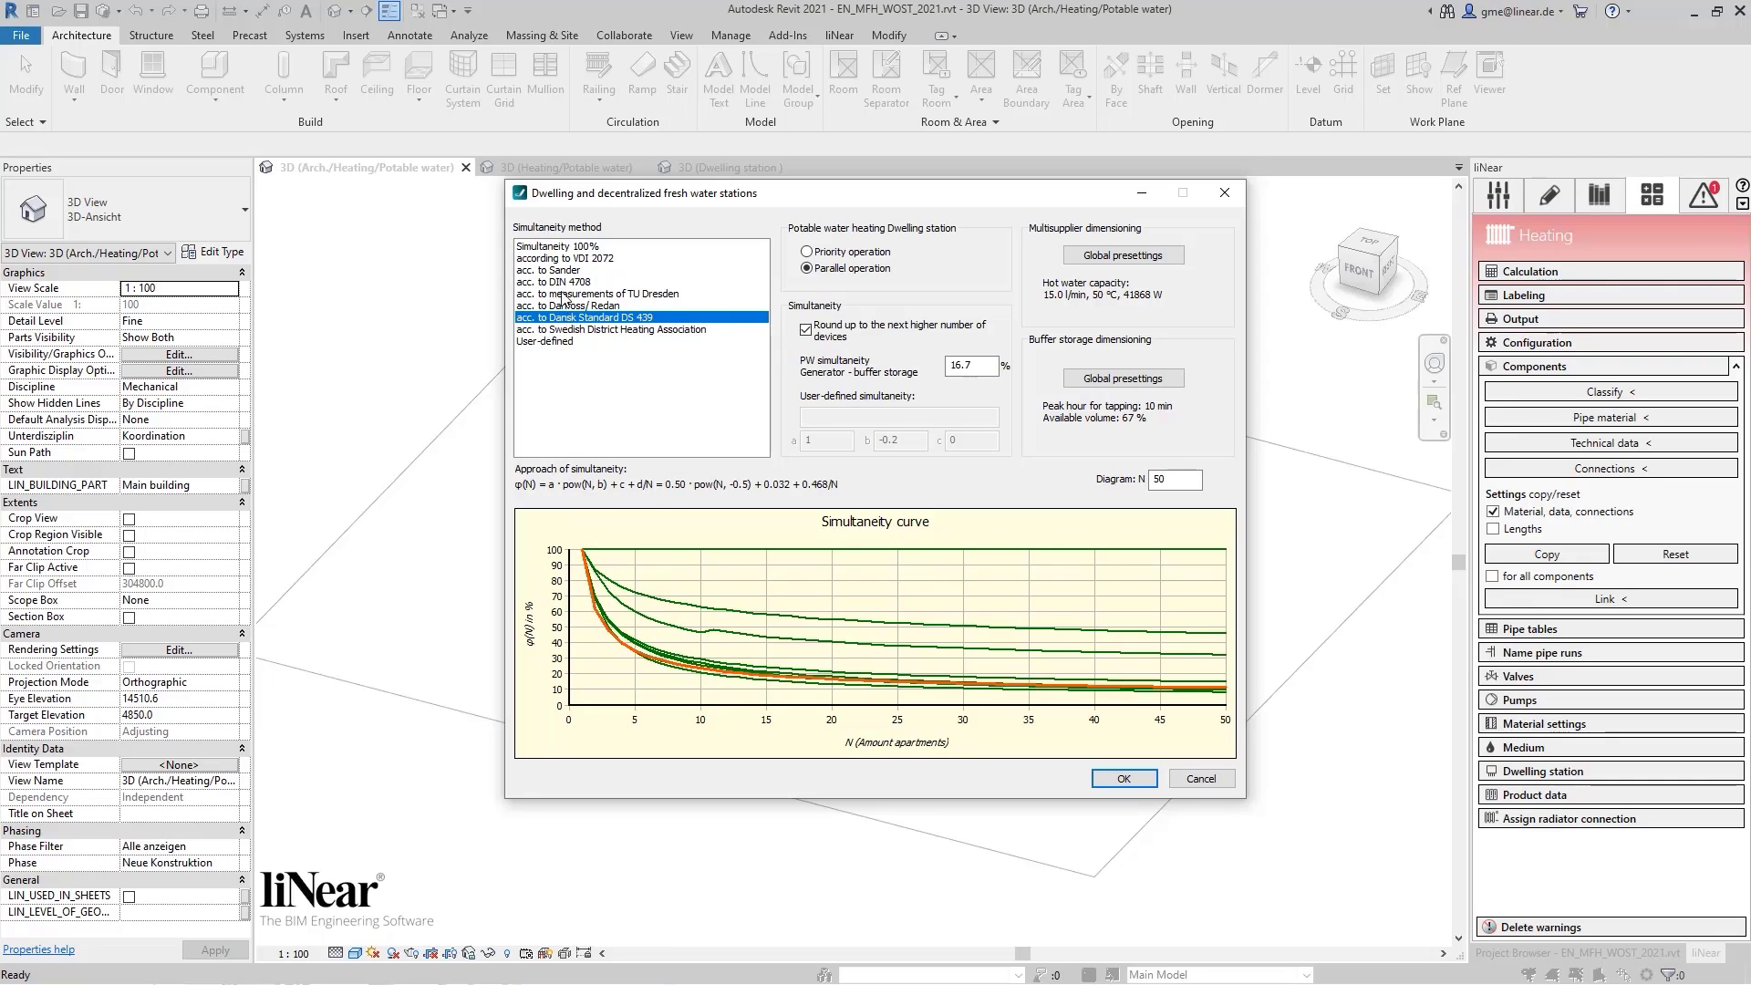
left_click(562, 294)
left_click(556, 261)
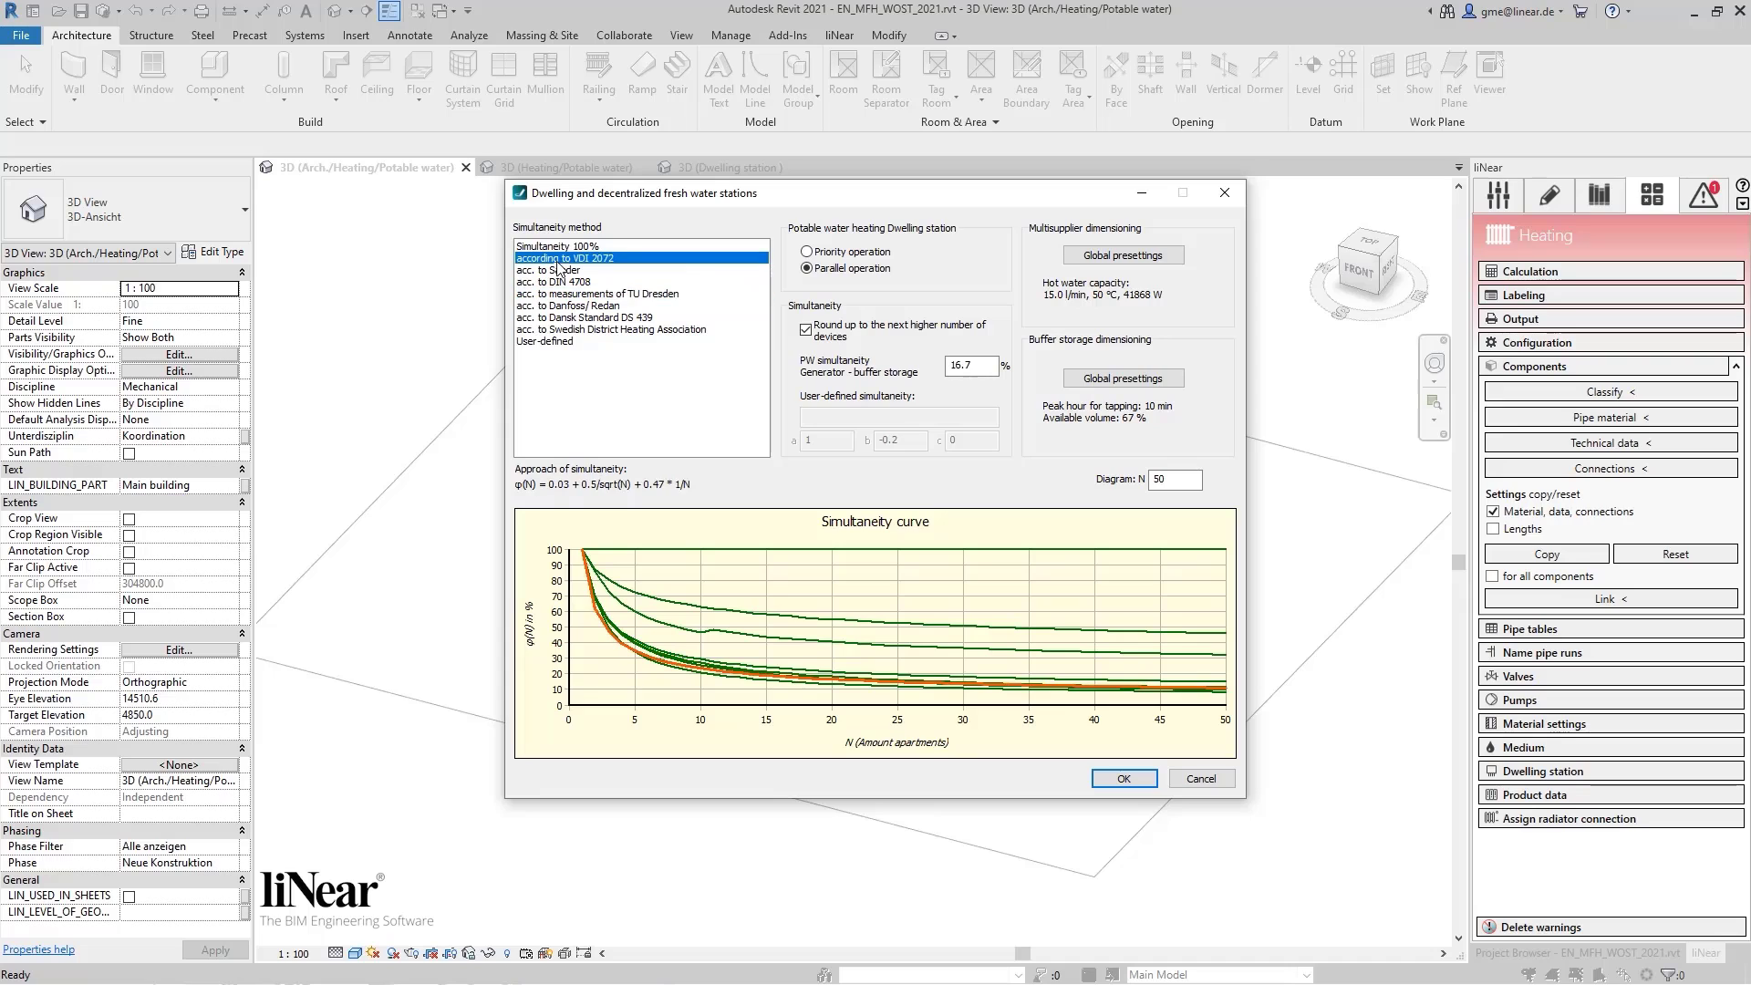
left_click(555, 283)
left_click(555, 272)
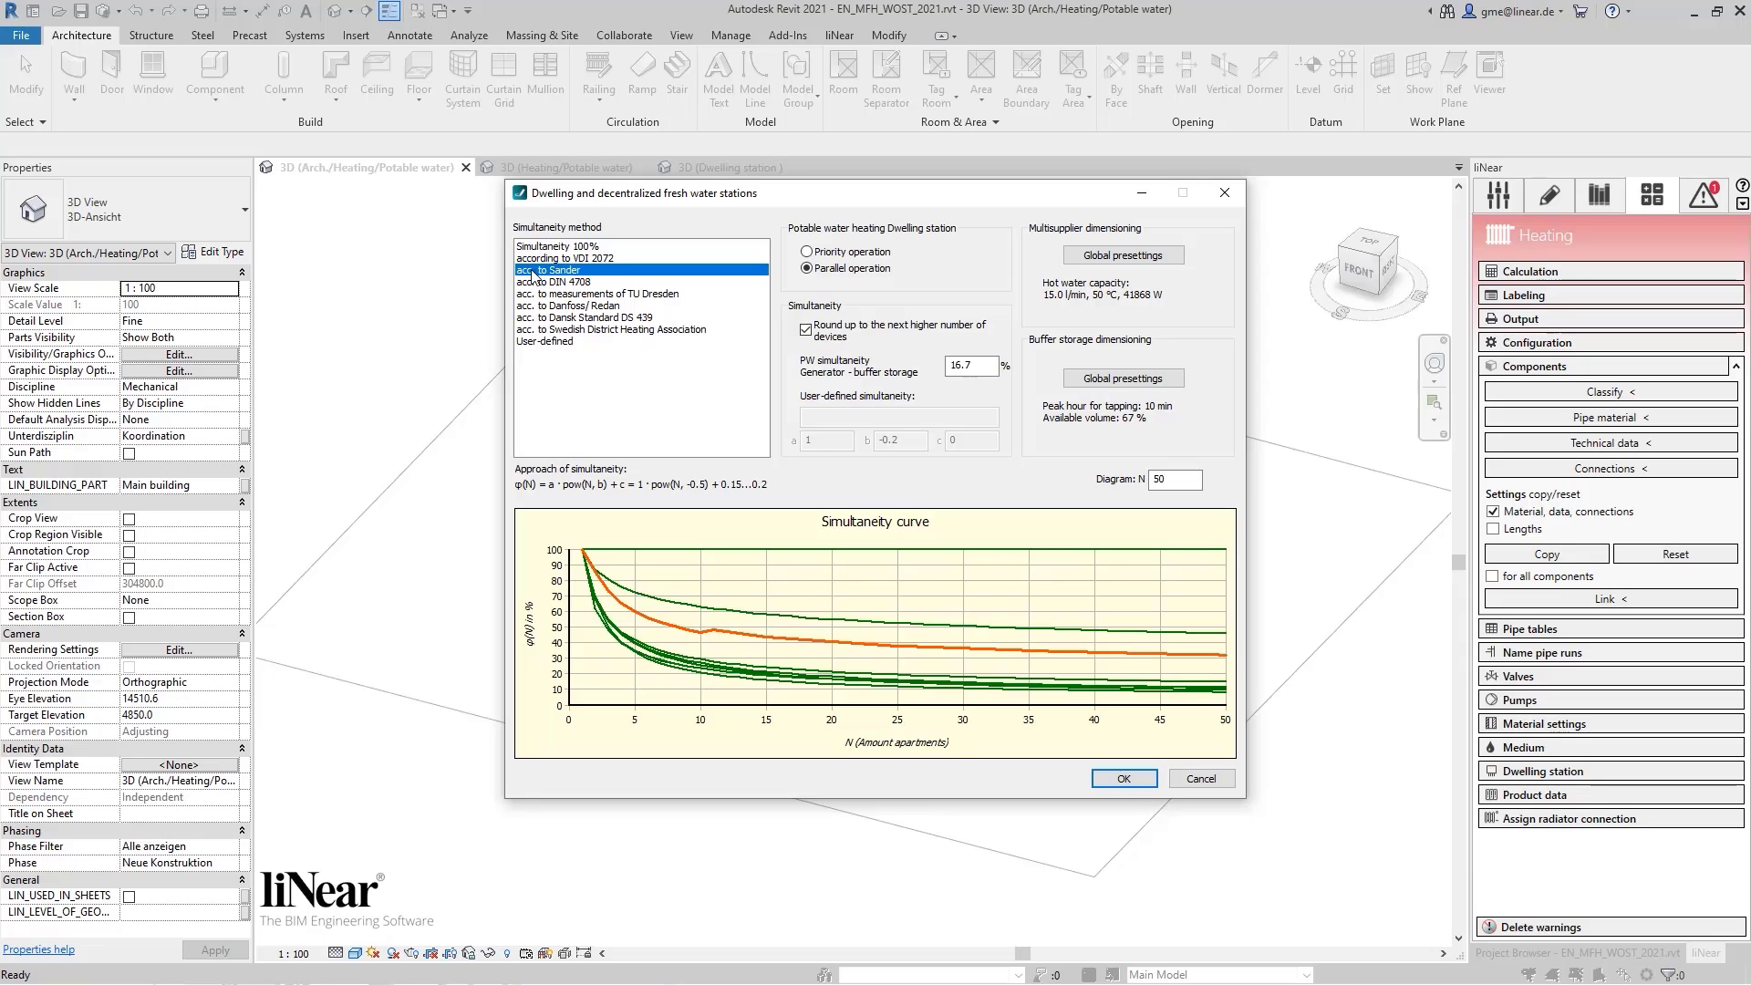
left_click(1129, 777)
Run the heating calculation from the 3D (Heating/Potable water) view and dismiss its report list
left_click(575, 173)
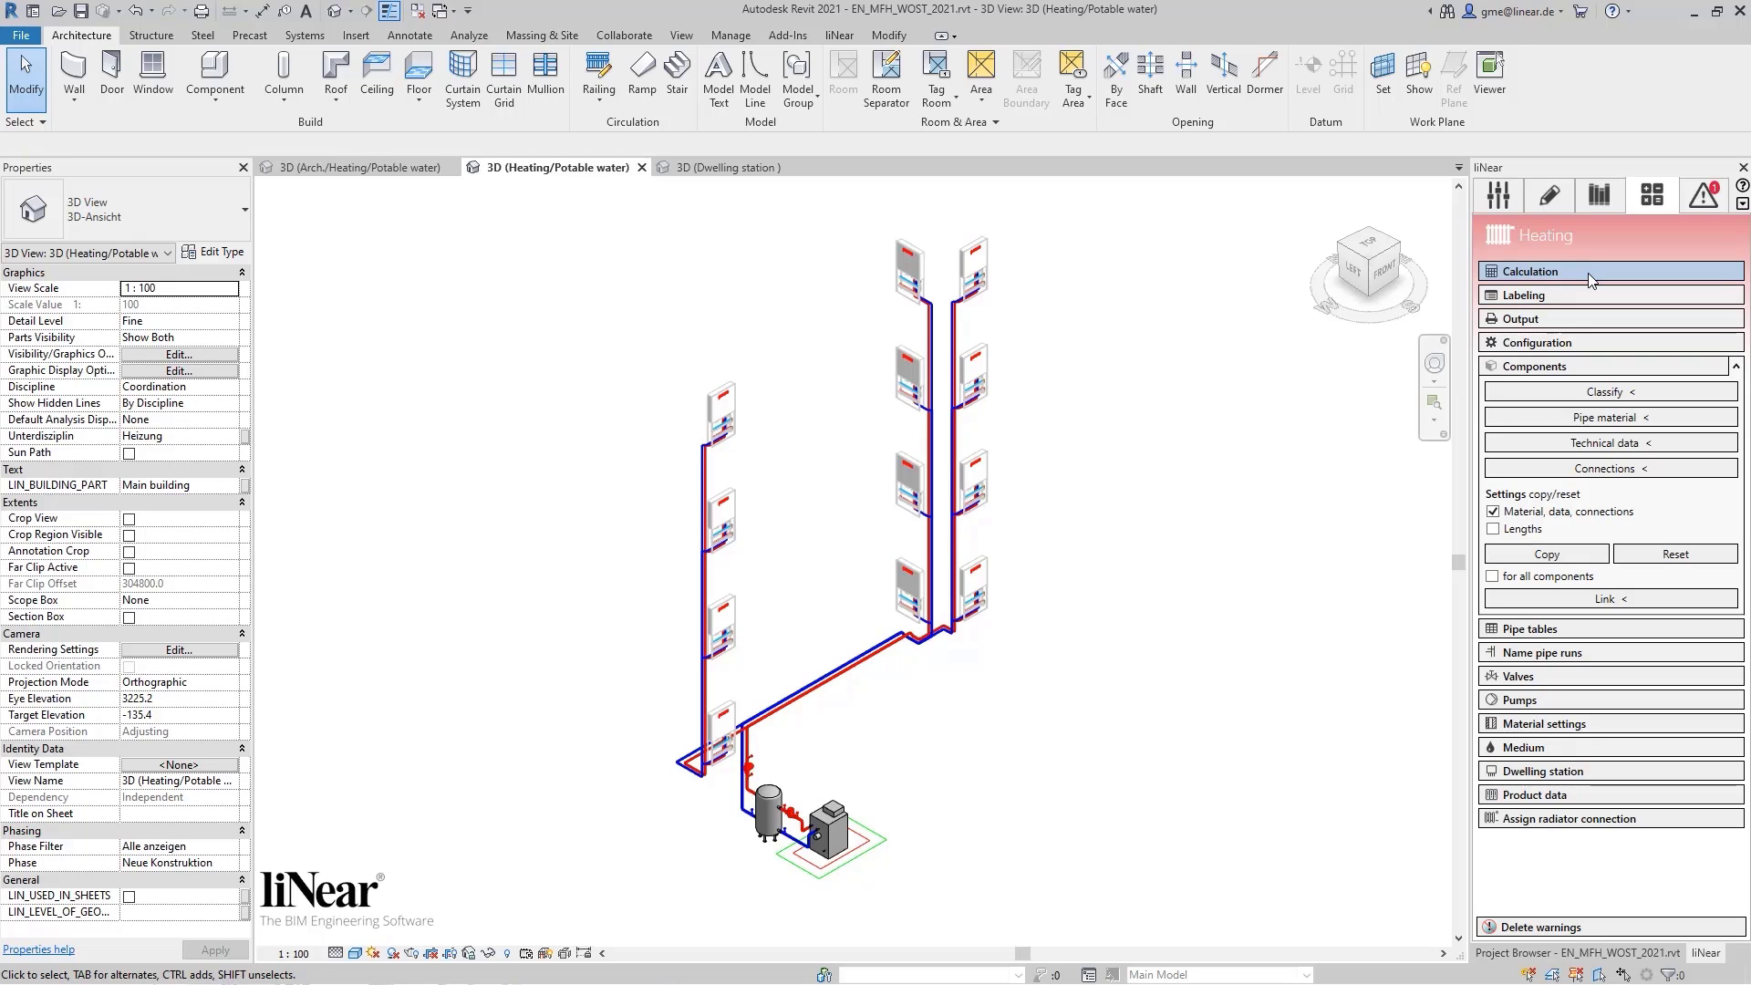
left_click(1590, 274)
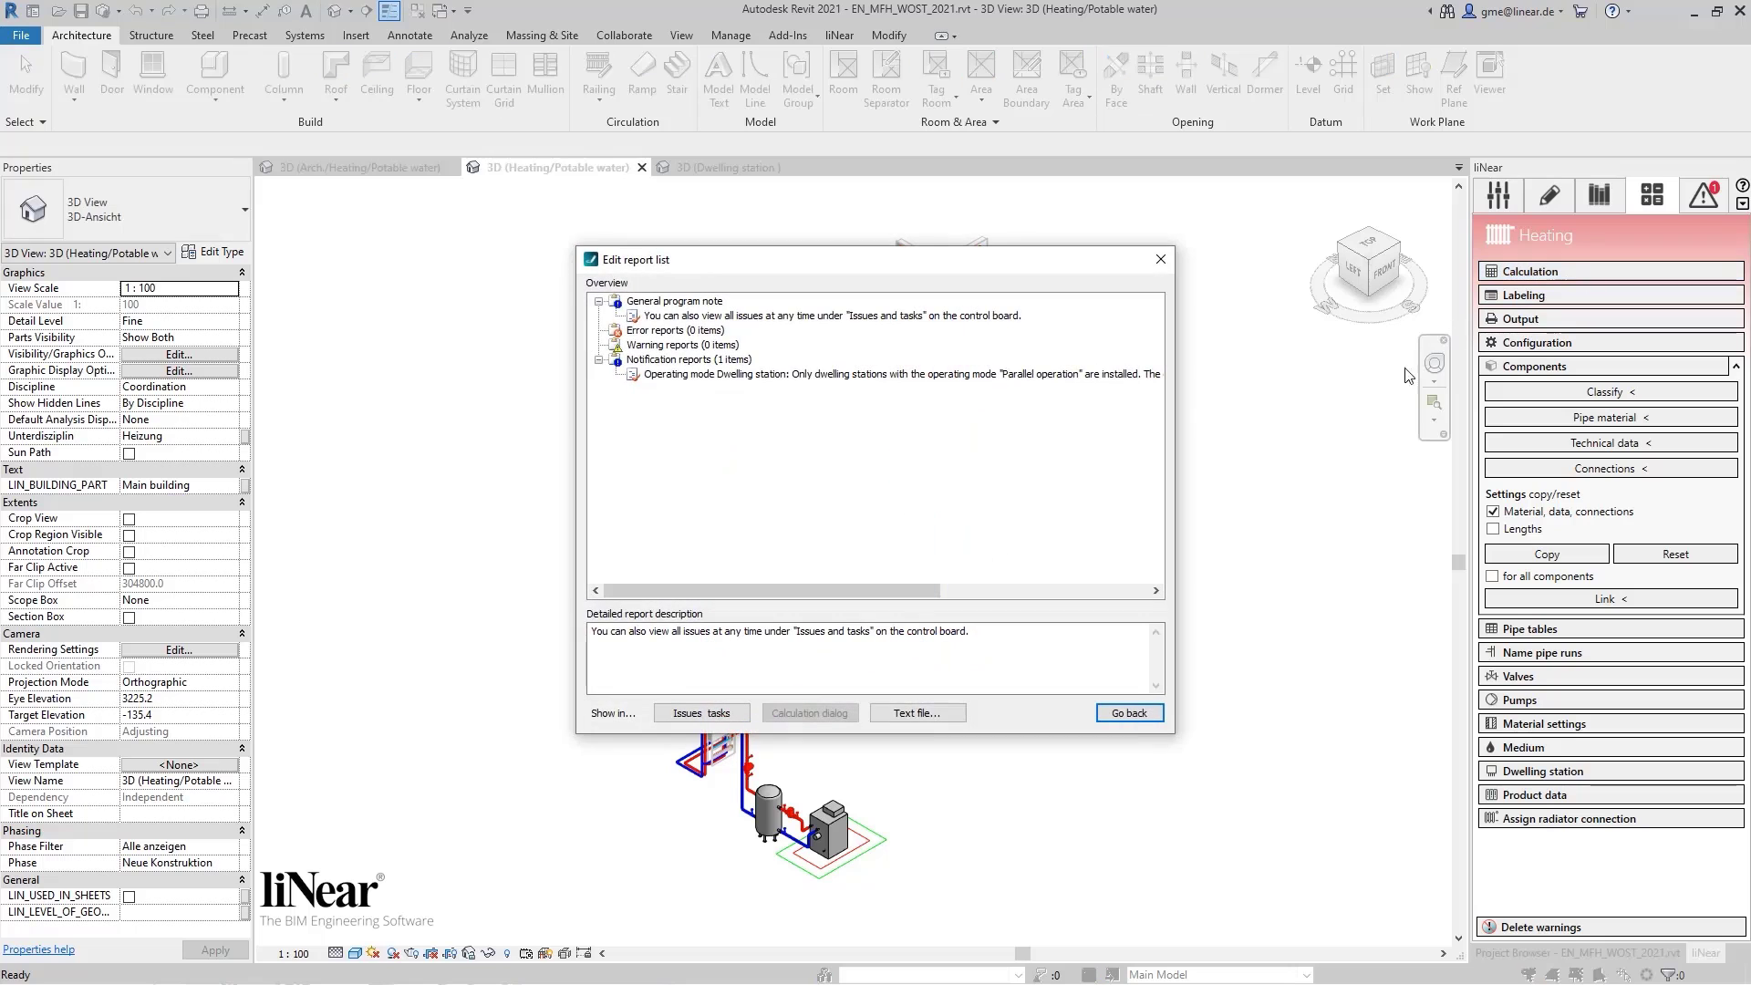
left_click(1159, 262)
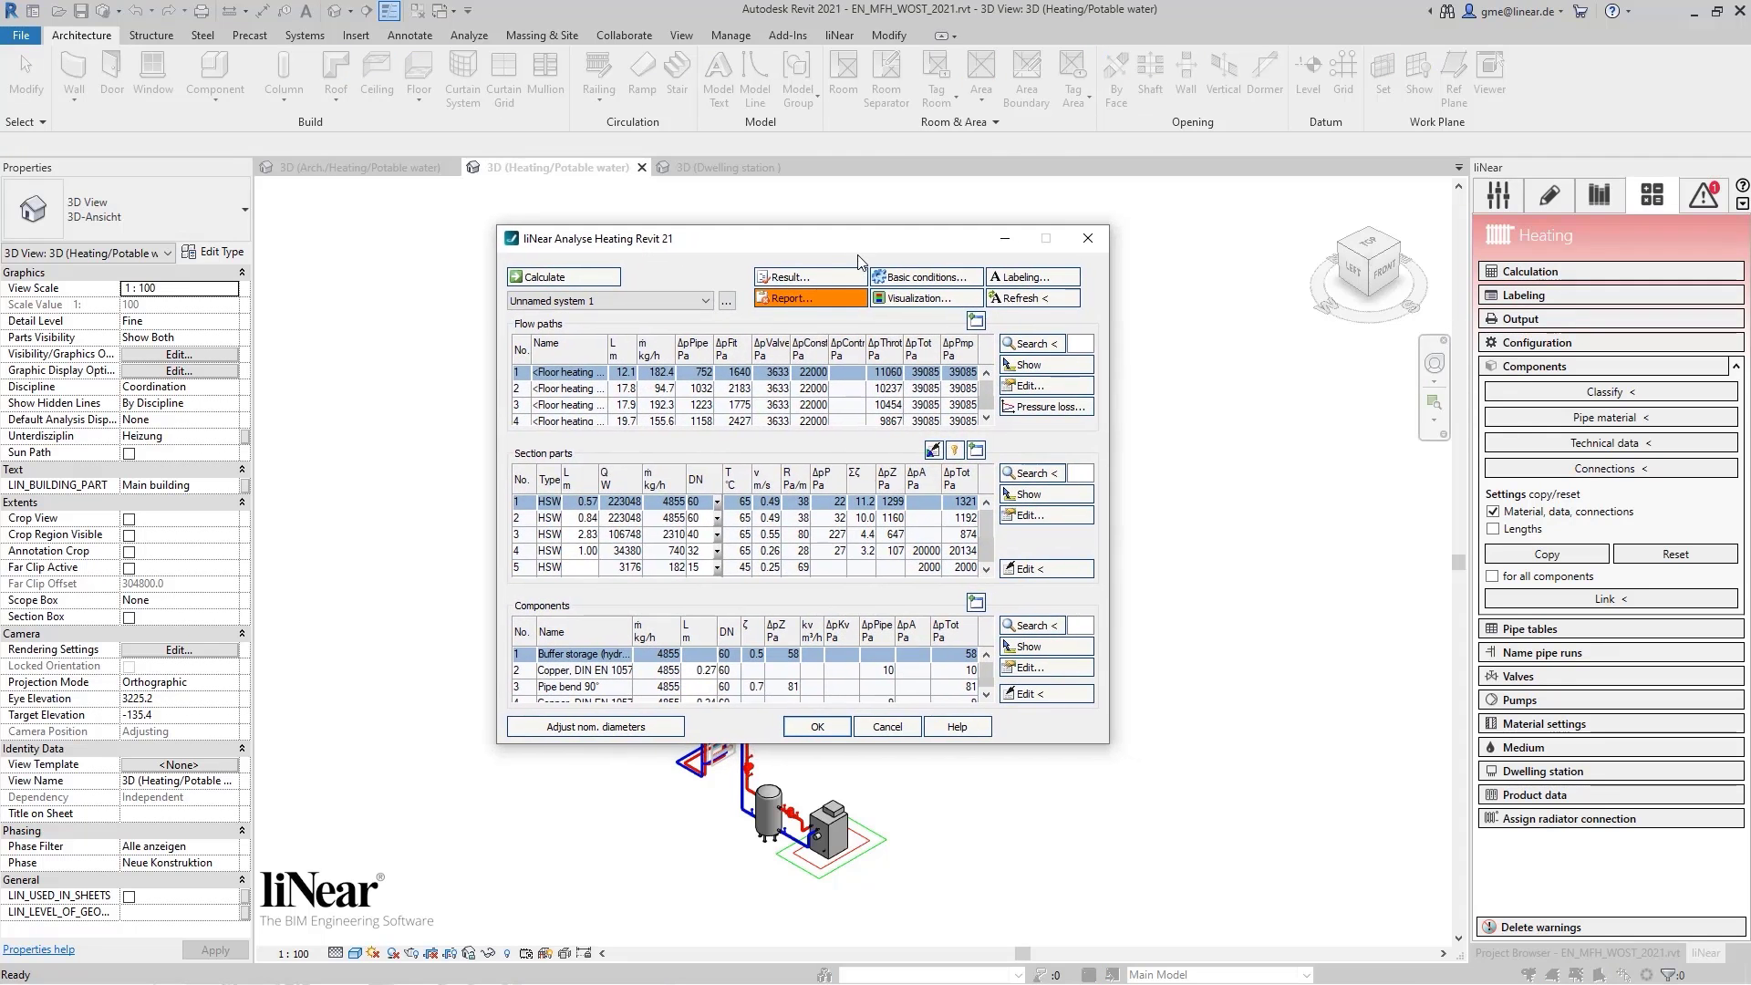
Visualize Simultaneity (PW) on the current system and examine the coloured pipes from the buffer storage to the dwelling stations
left_click(917, 299)
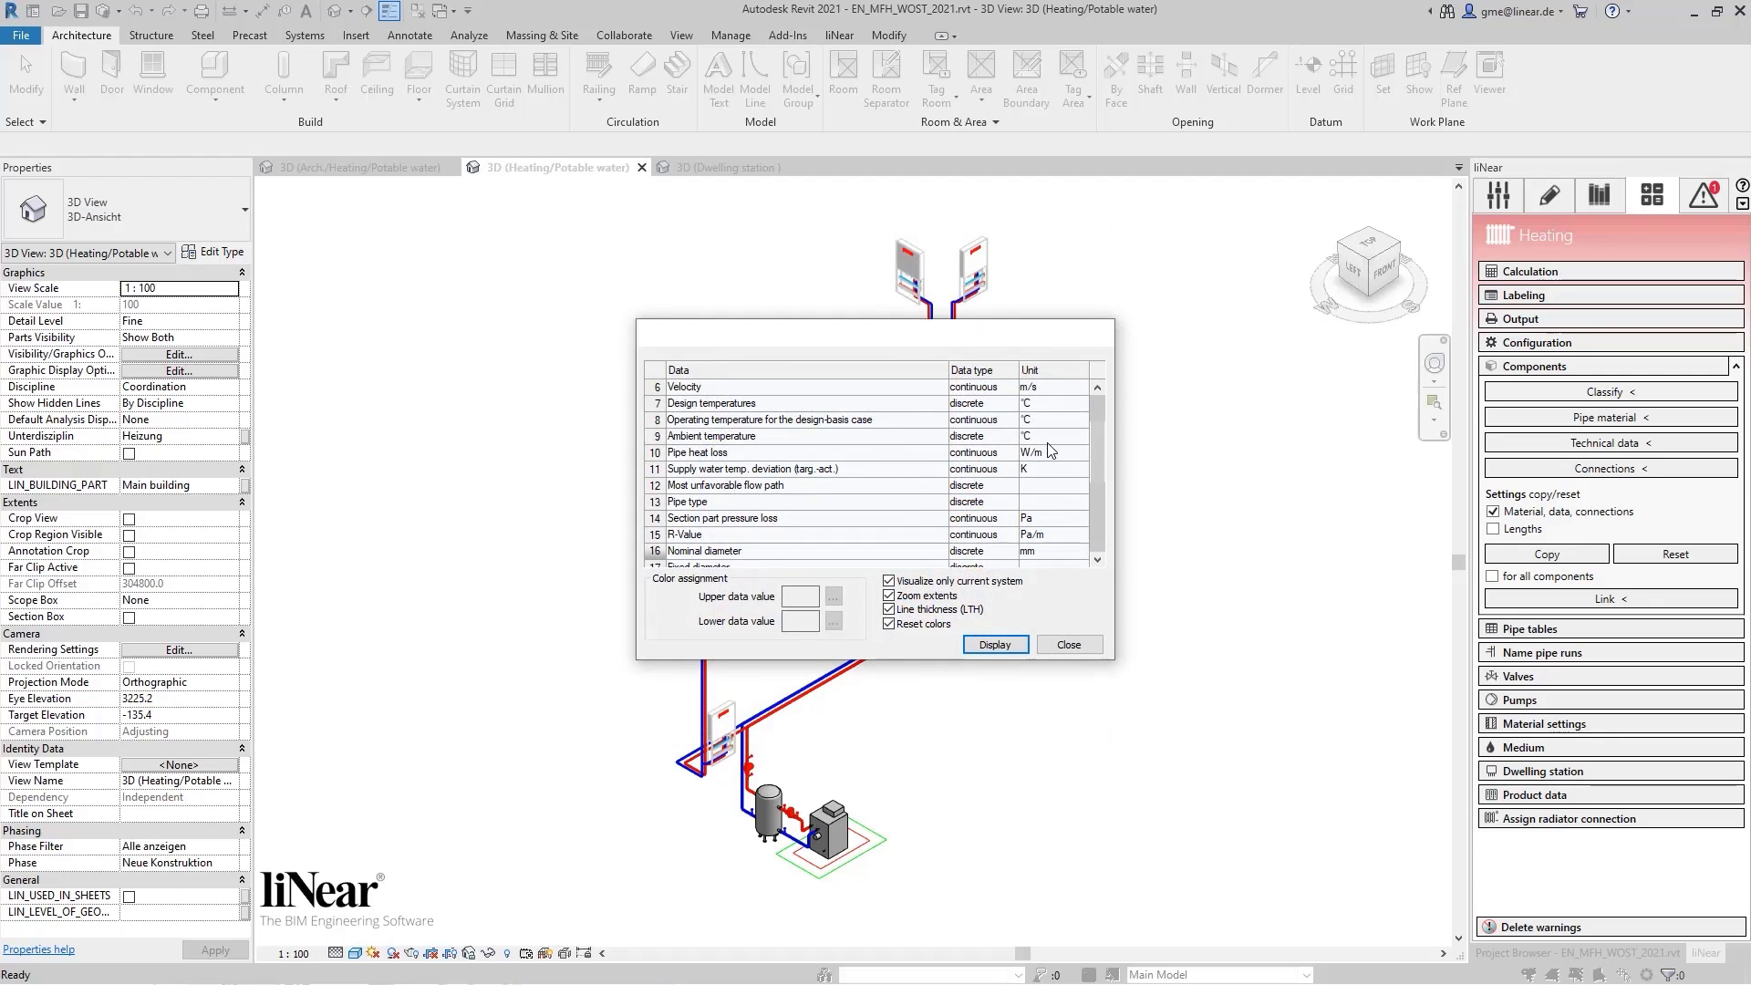
scroll(880, 414, "up", 2)
left_click(729, 437)
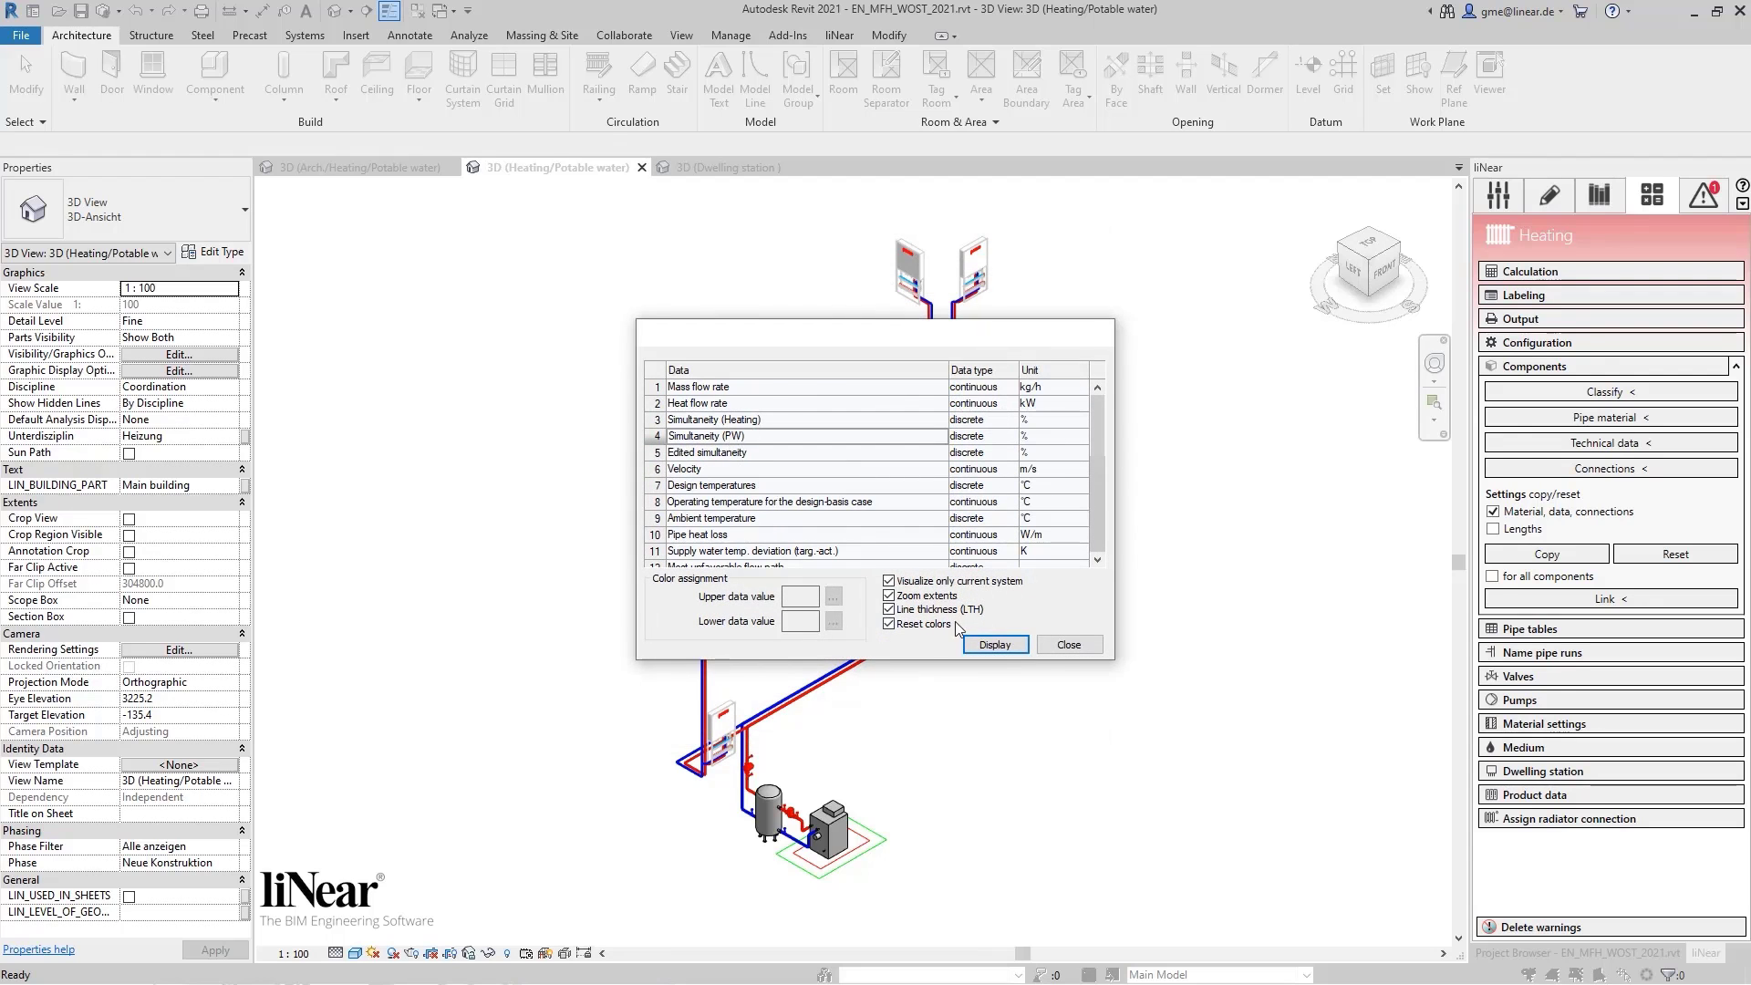
left_click(994, 644)
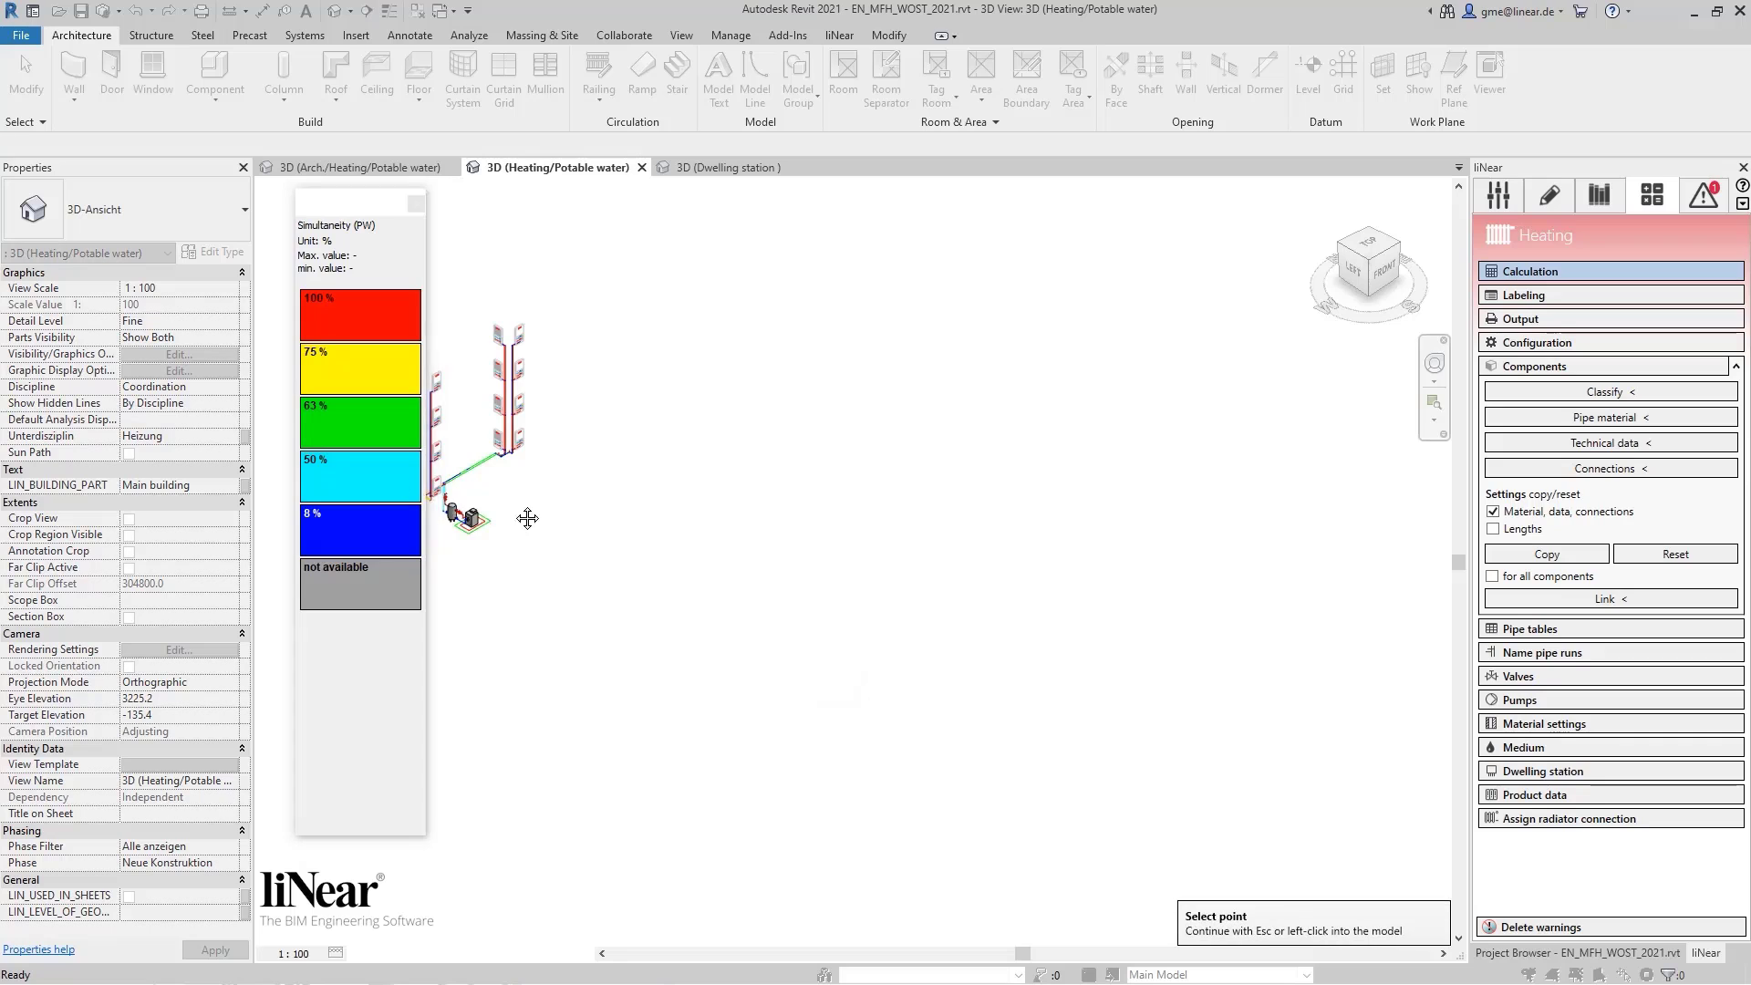
scroll(688, 511, "up", 5)
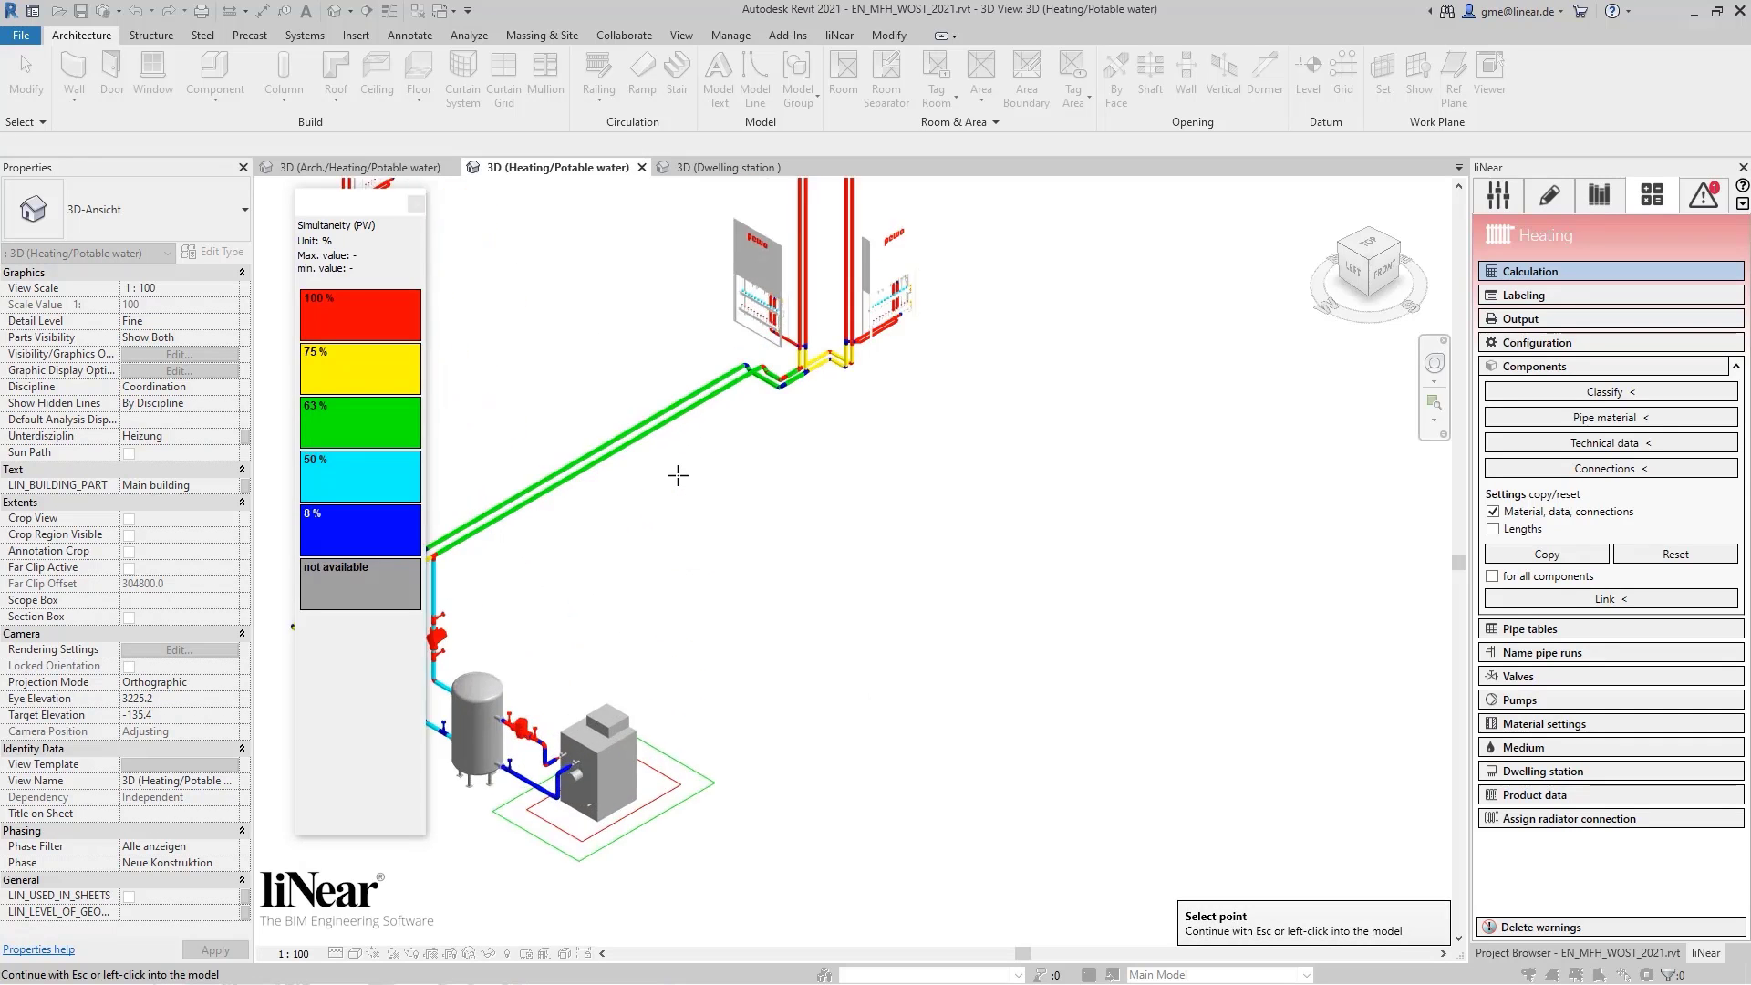
middle_click_drag(675, 471, 707, 659, "shift")
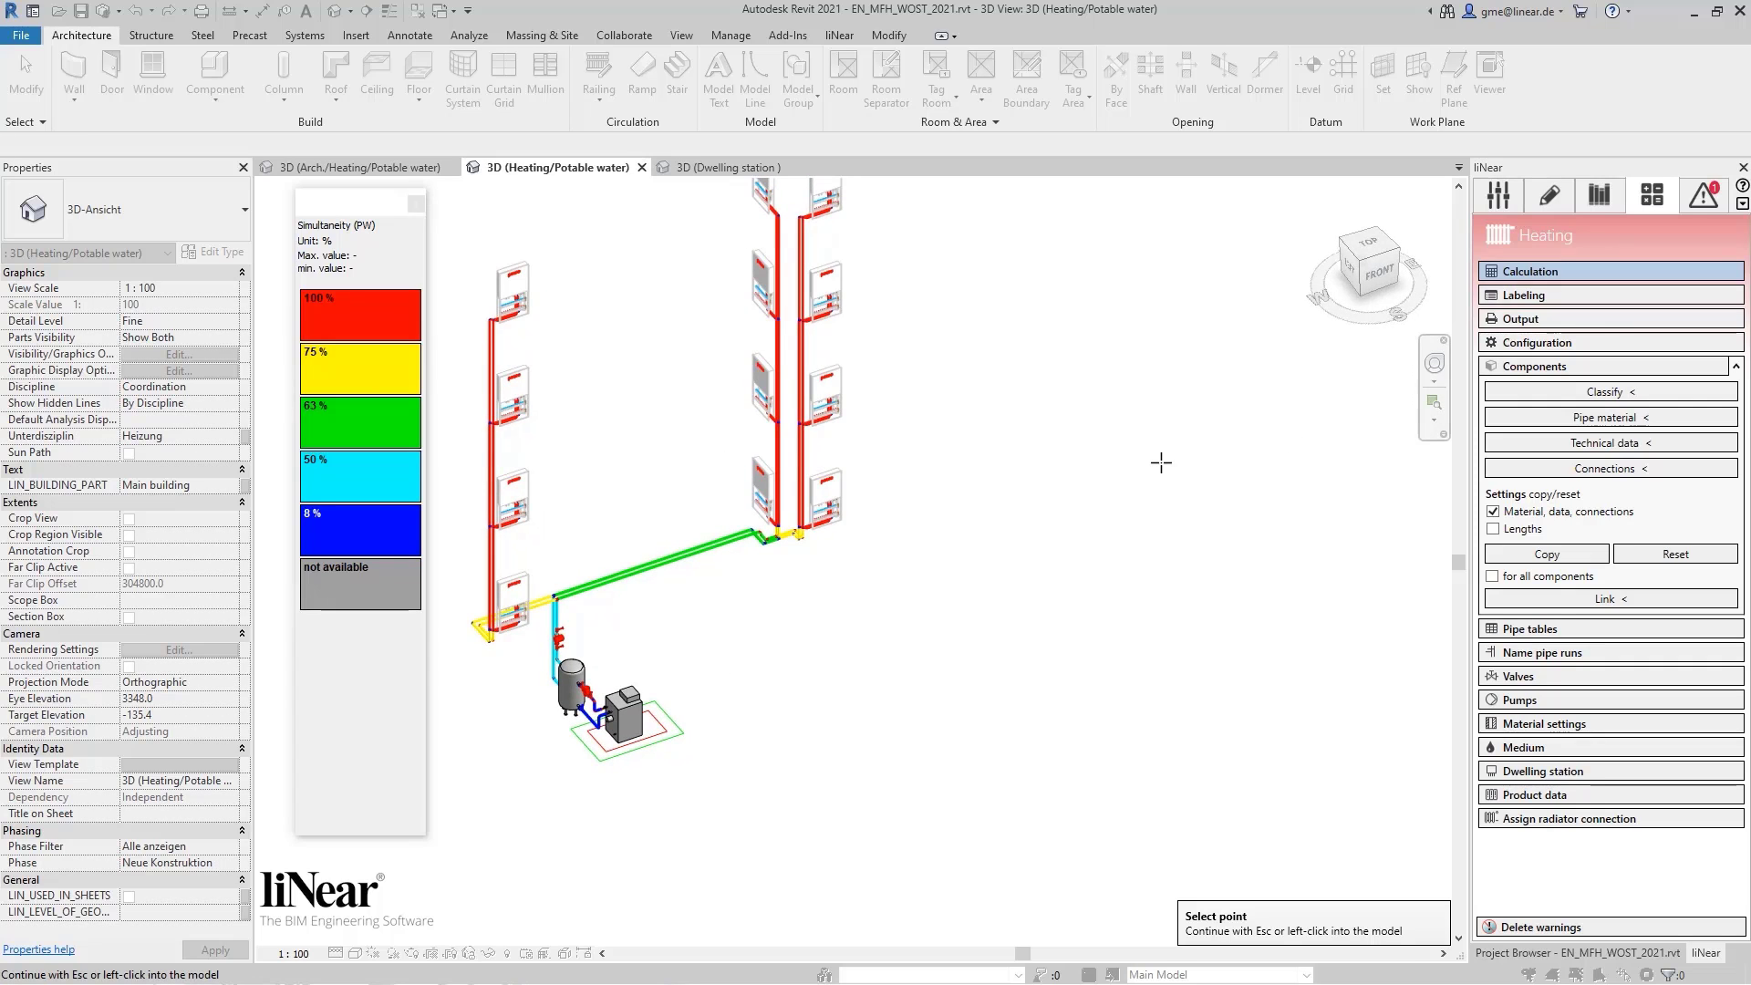
left_click(1161, 462)
Visualize the Nominal diameter on the current system and inspect the pipe sizes along the risers and at the dwelling stations
scroll(1058, 443, "down", 6)
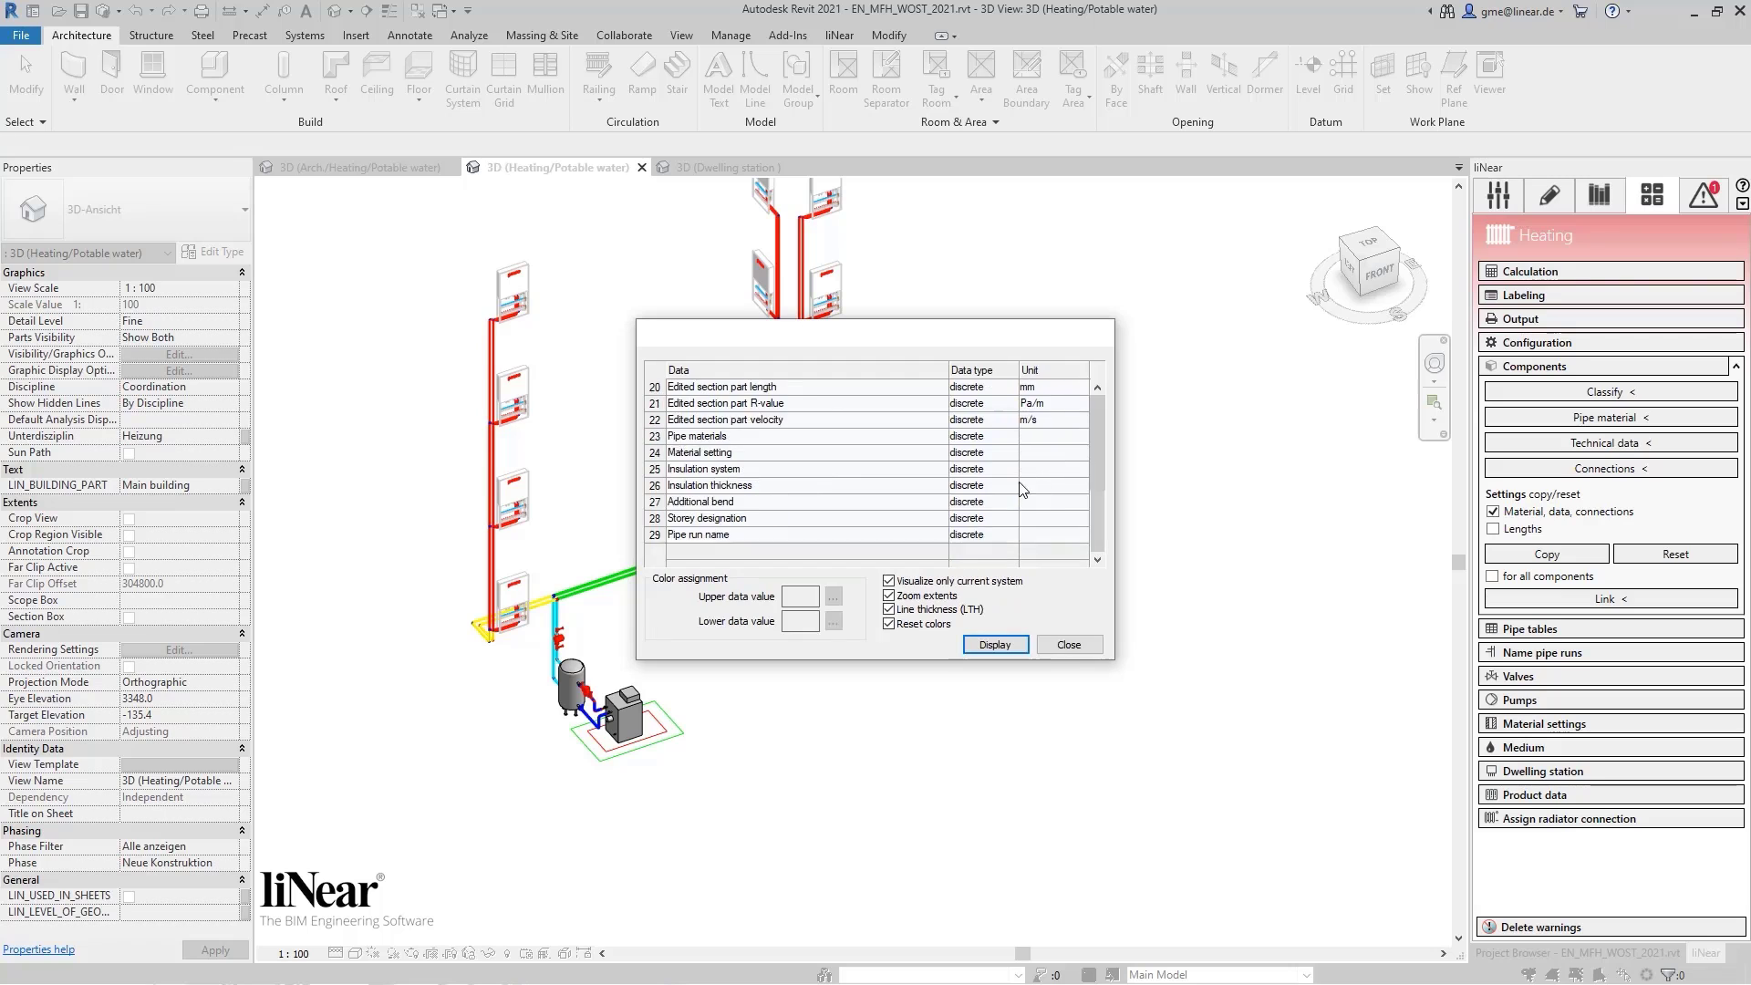
scroll(866, 487, "down", 1)
scroll(750, 453, "up", 3)
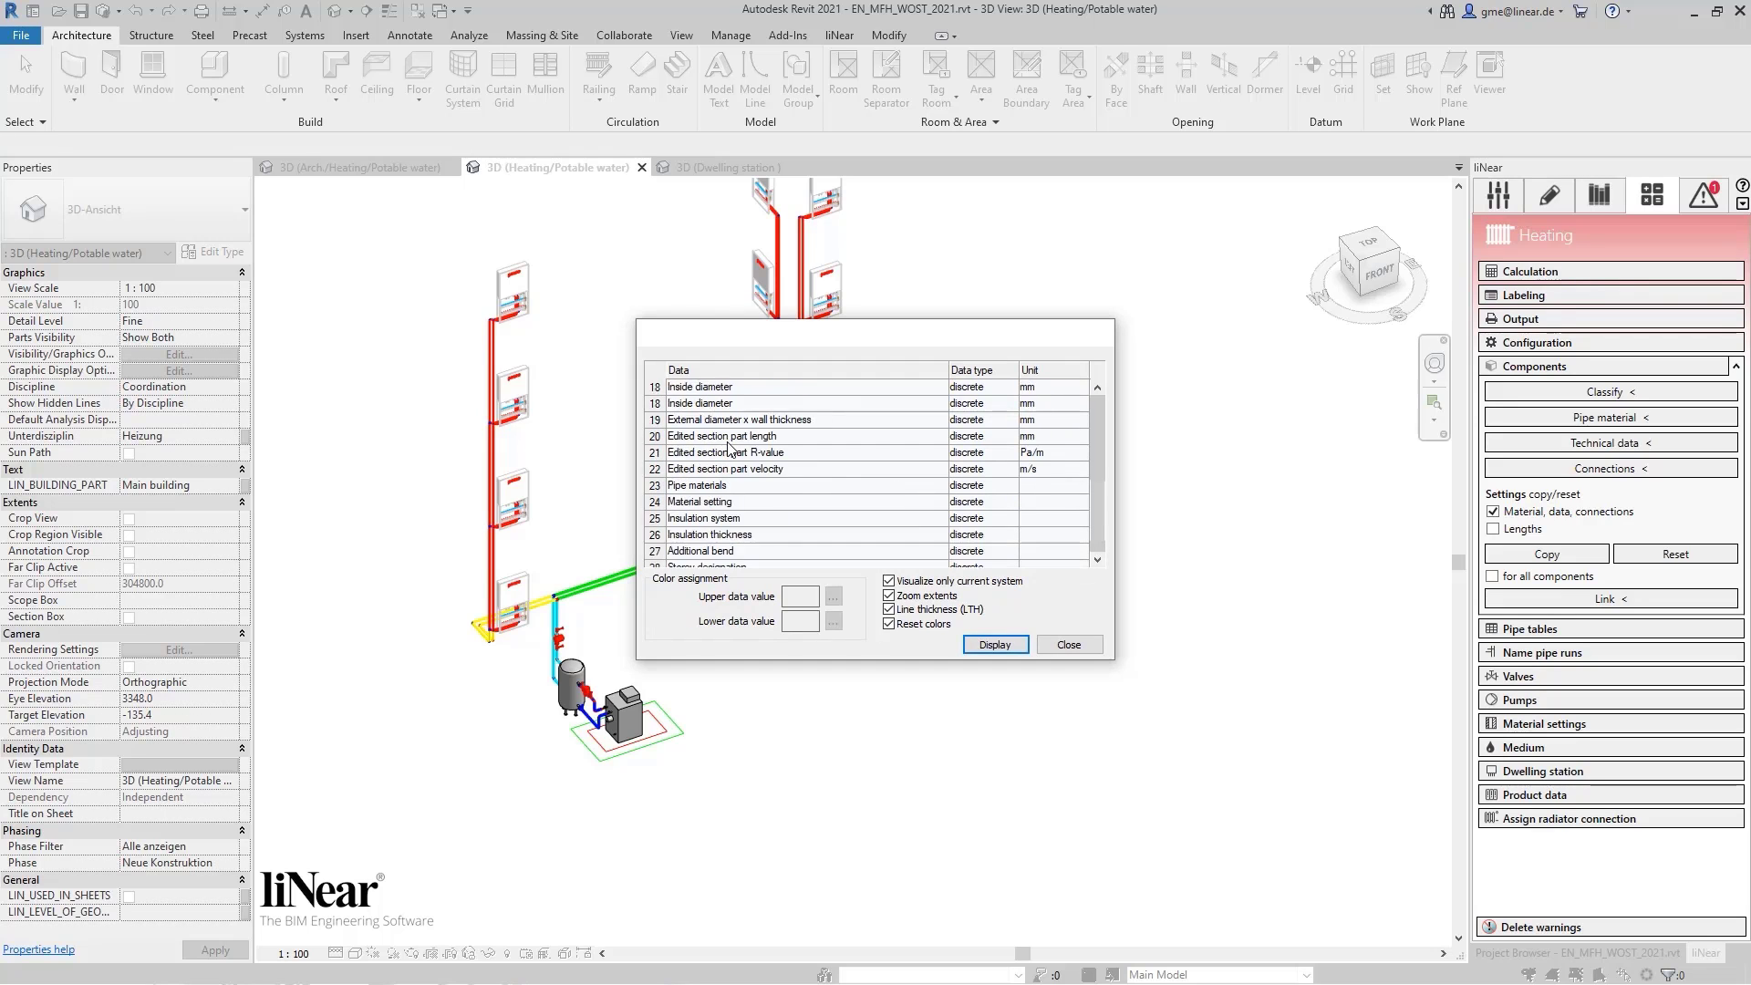
left_click(704, 403)
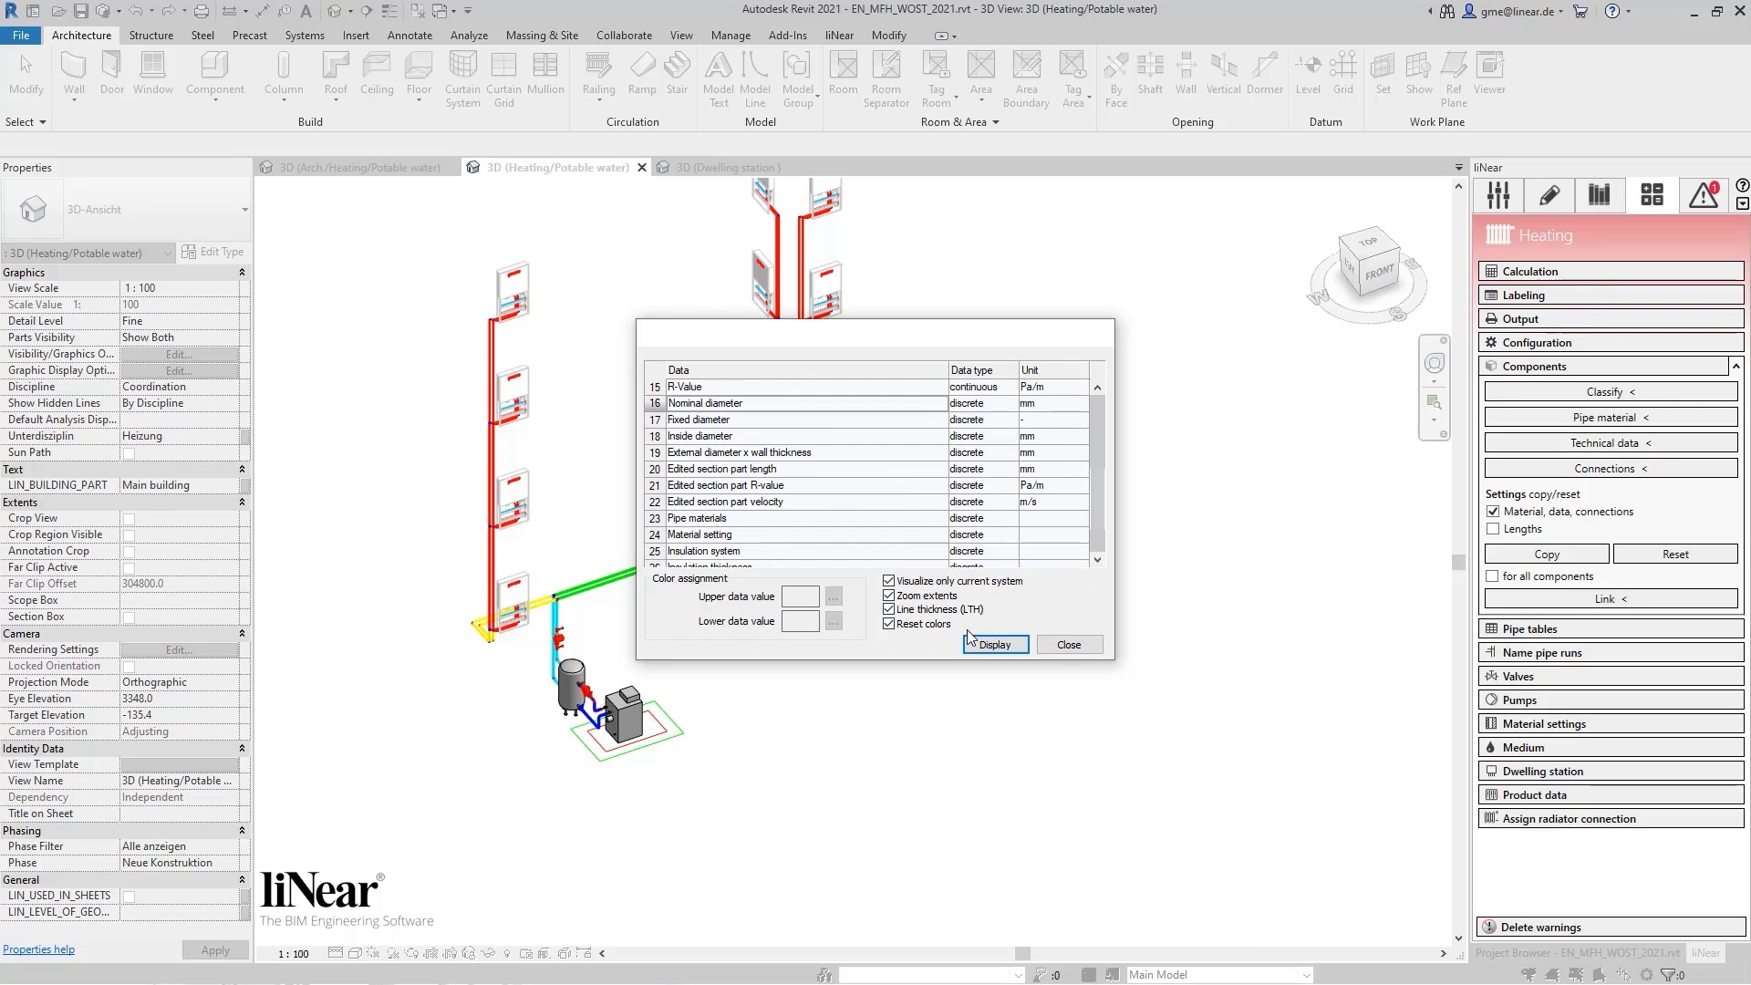
left_click(994, 644)
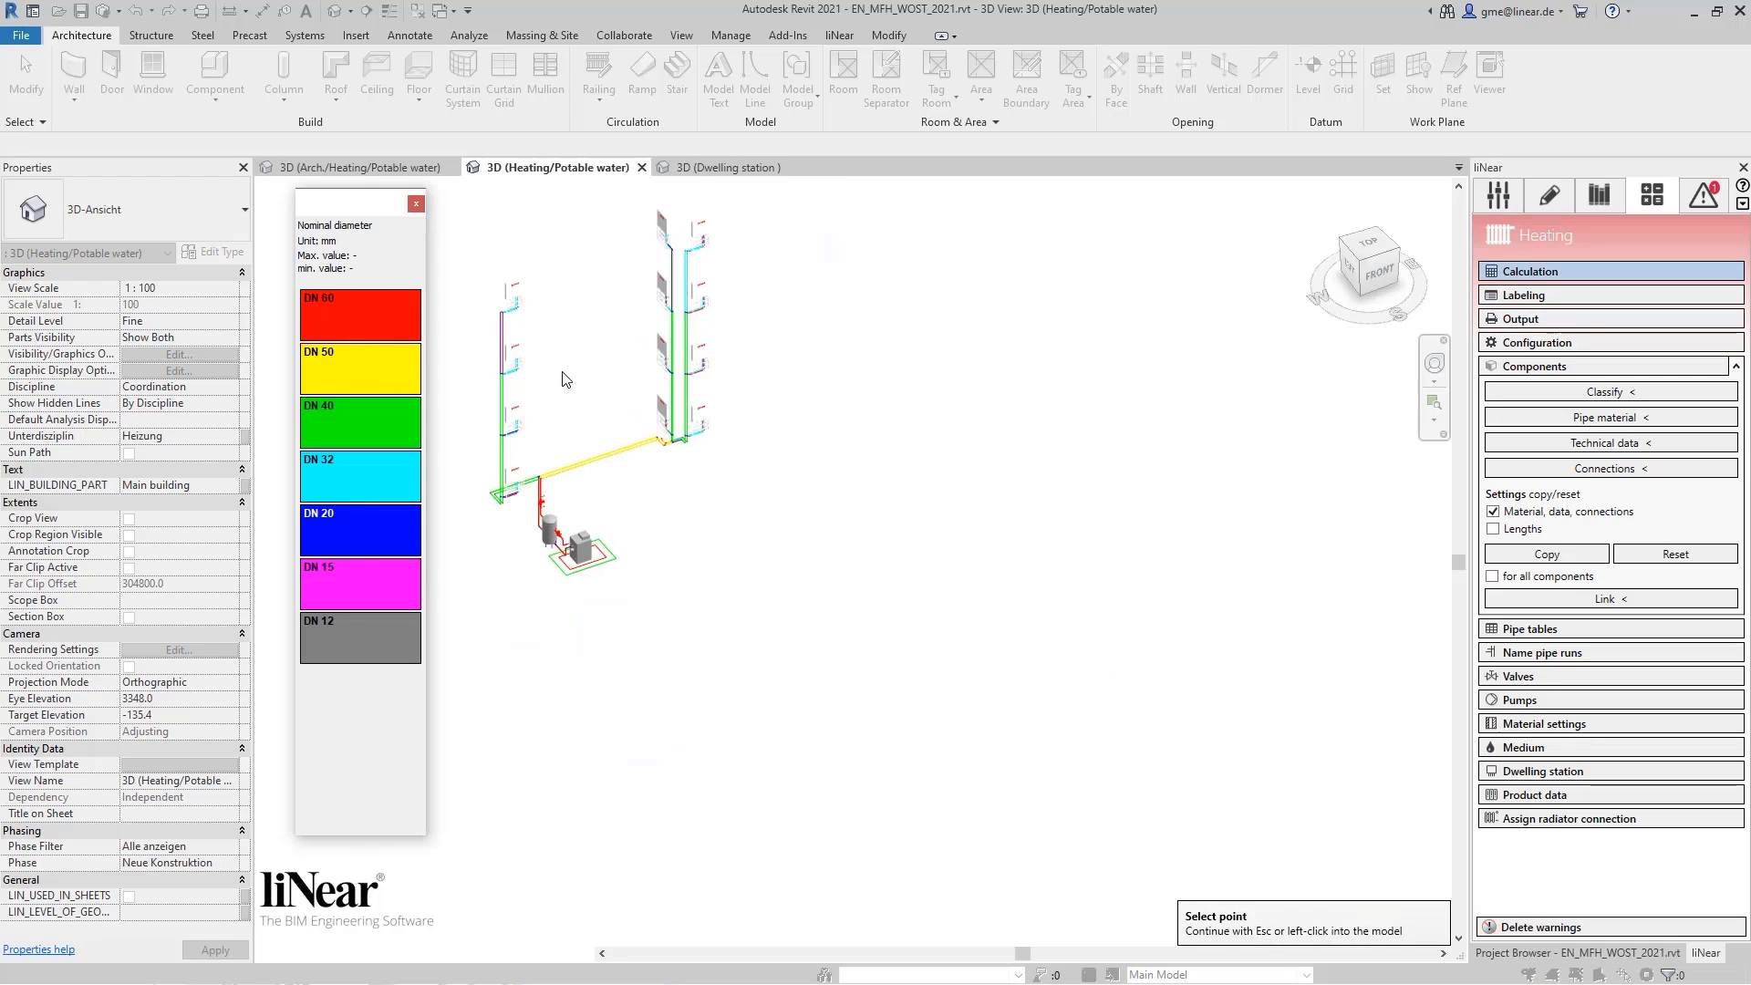
scroll(728, 521, "up", 1)
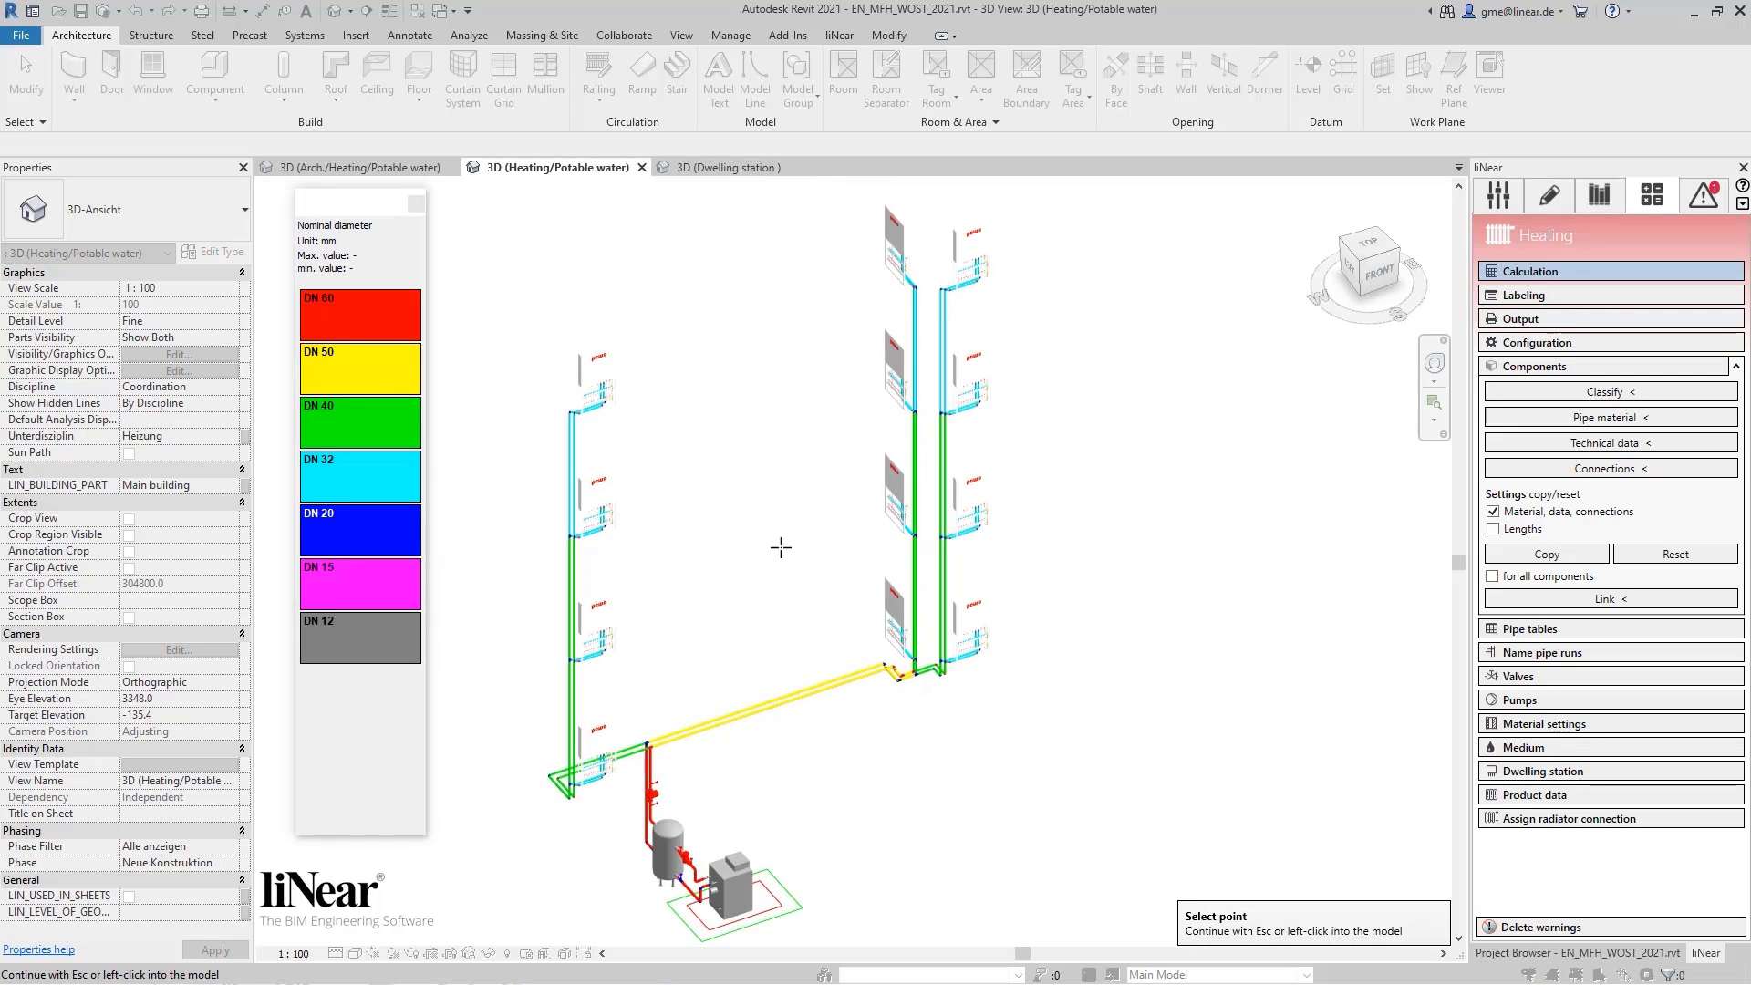
scroll(777, 549, "up", 1)
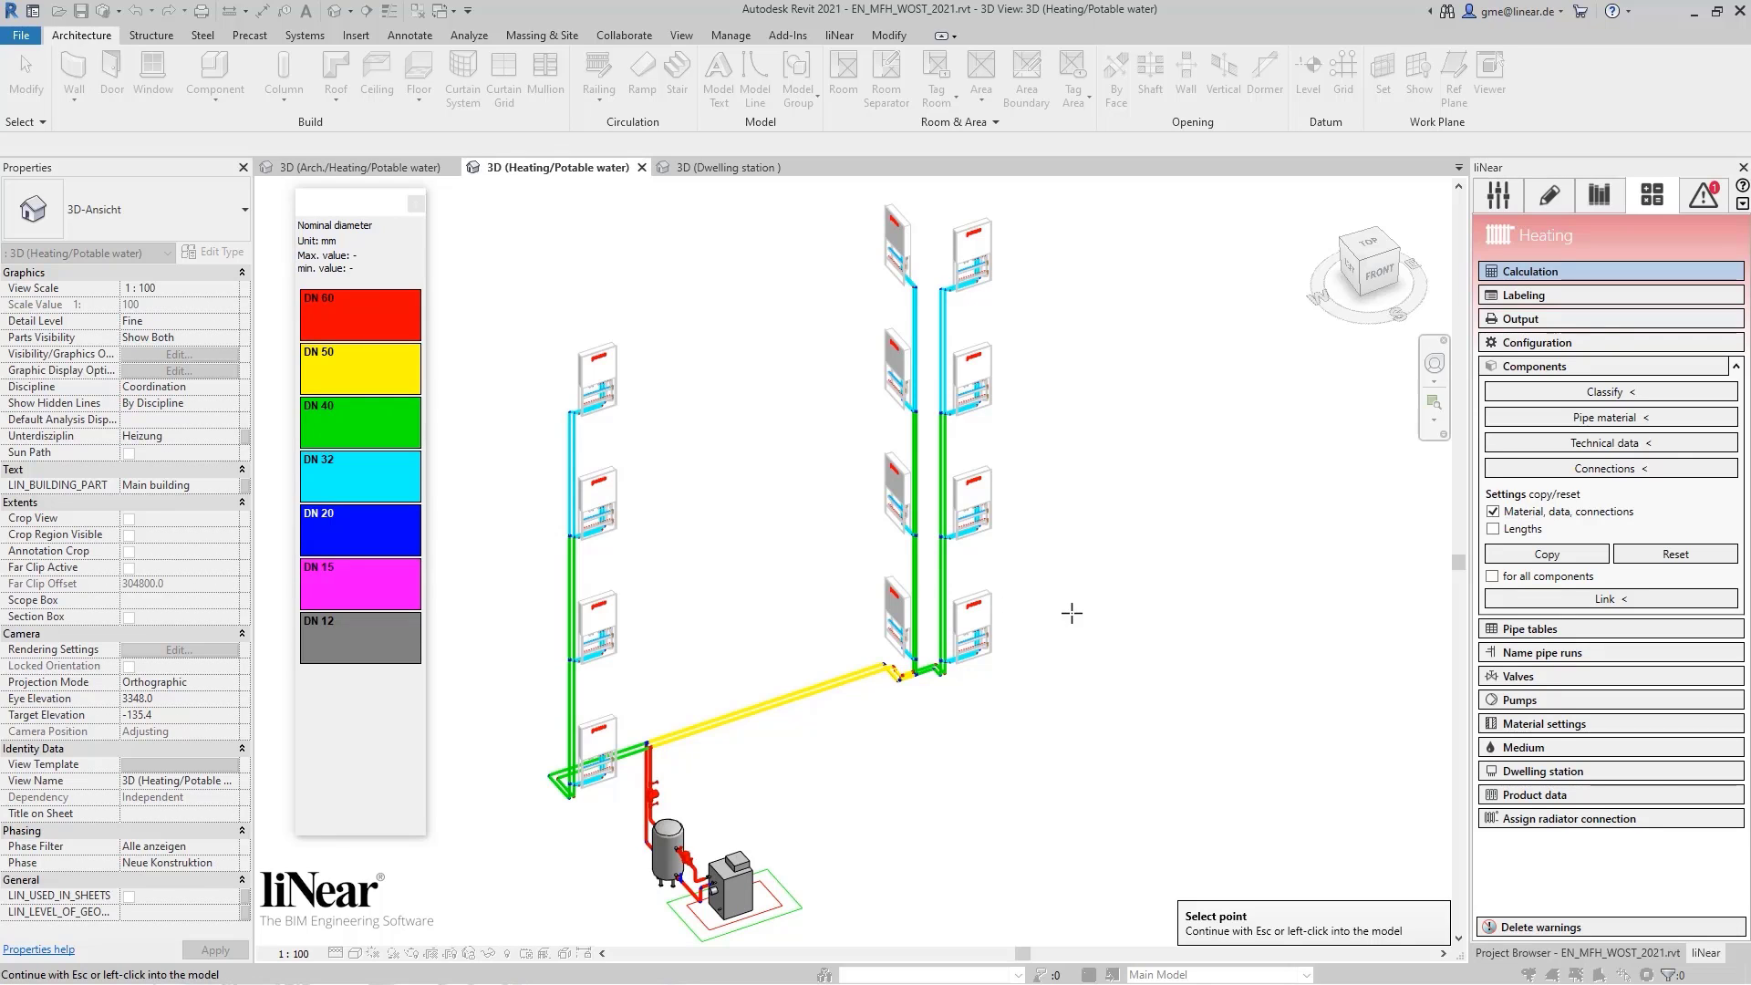
middle_click_drag(1071, 613, 862, 655, "shift")
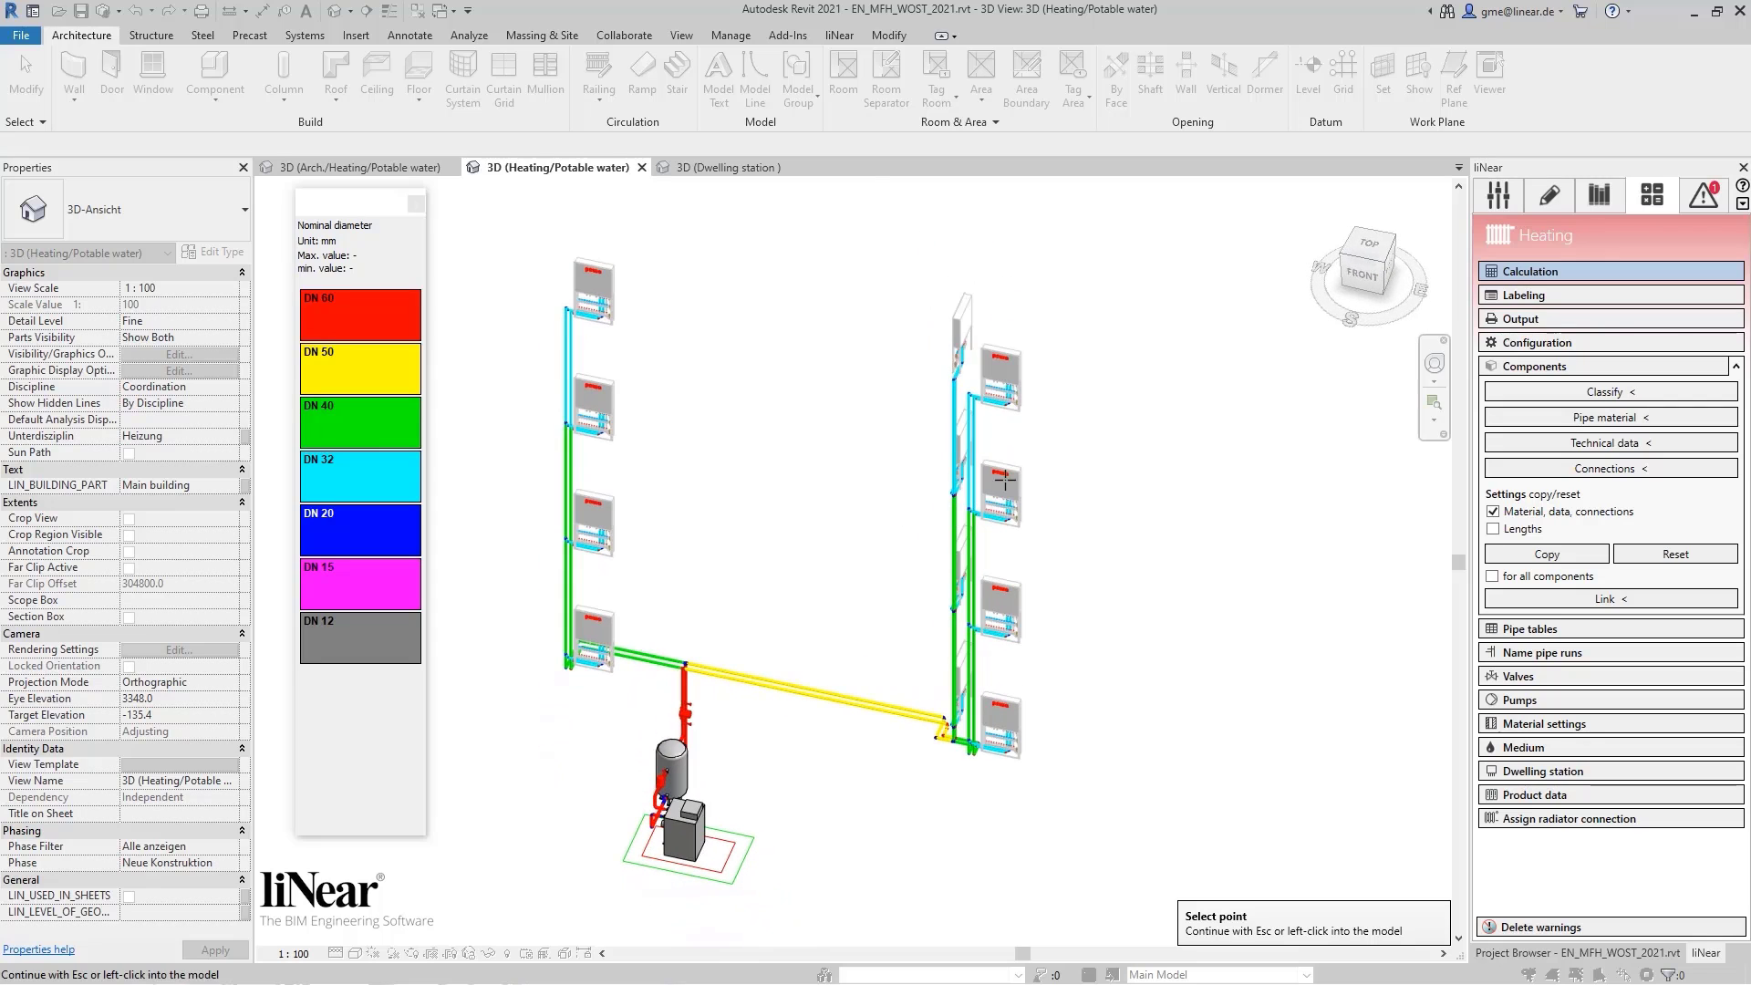
scroll(1041, 387, "up", 5)
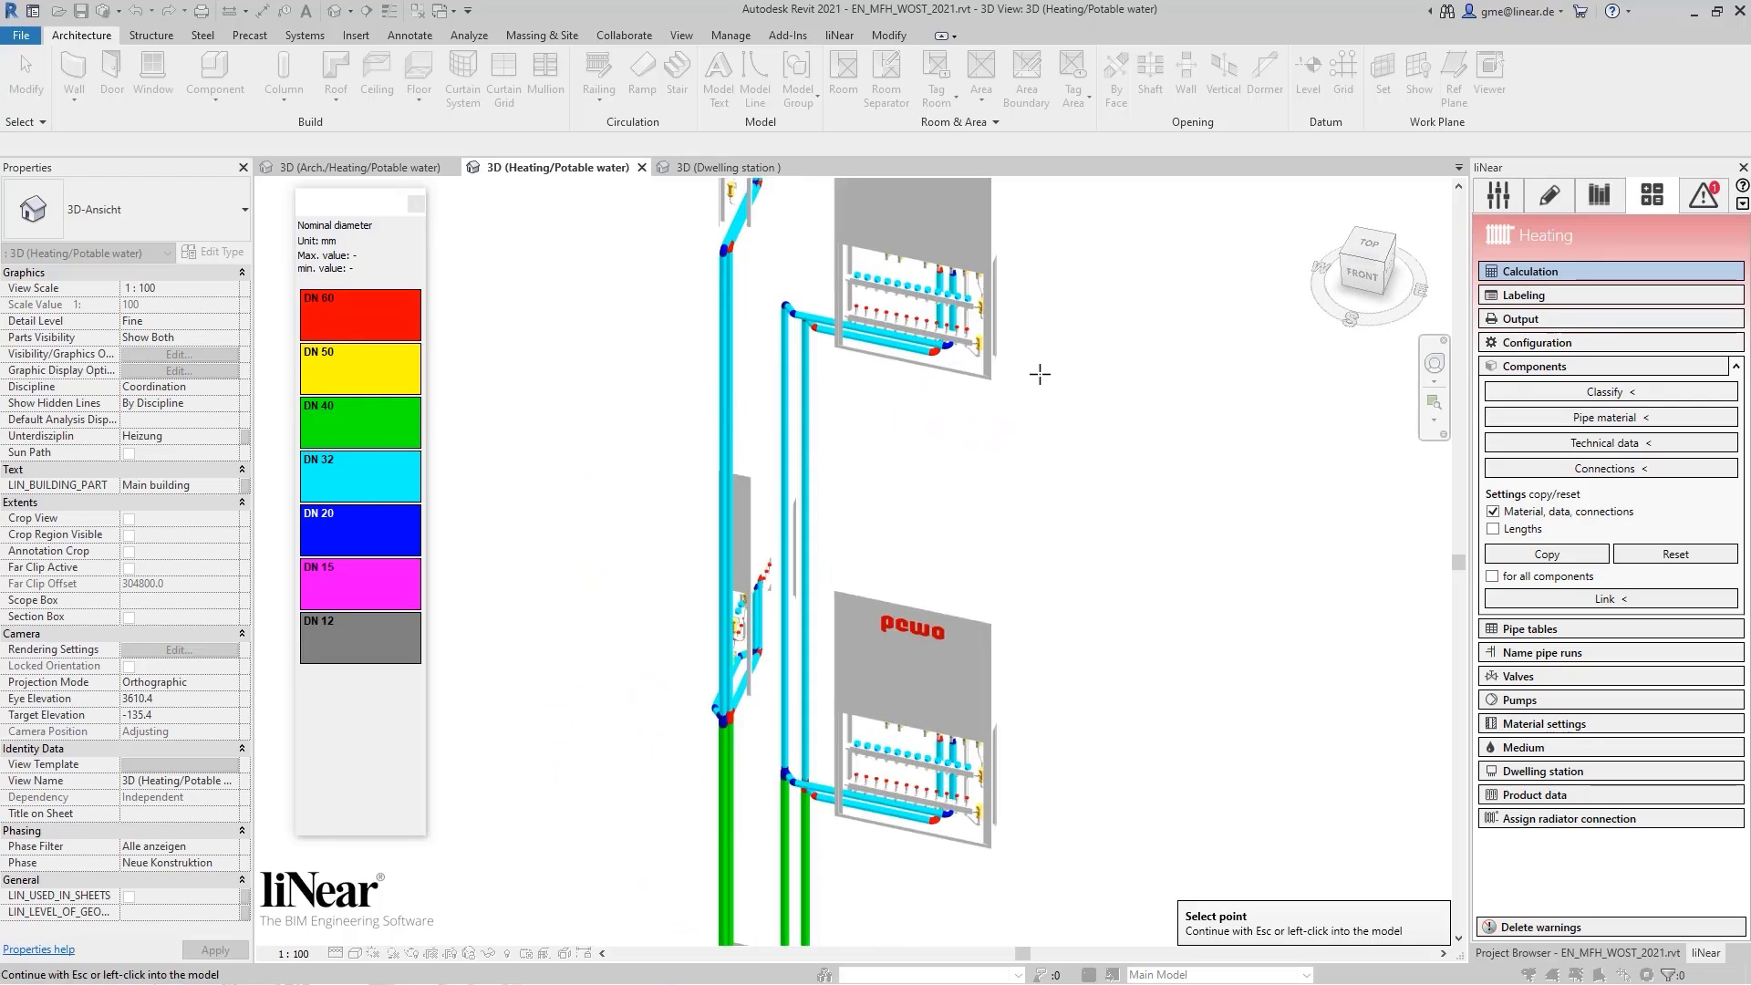
middle_click_drag(1039, 374, 1029, 379, "shift")
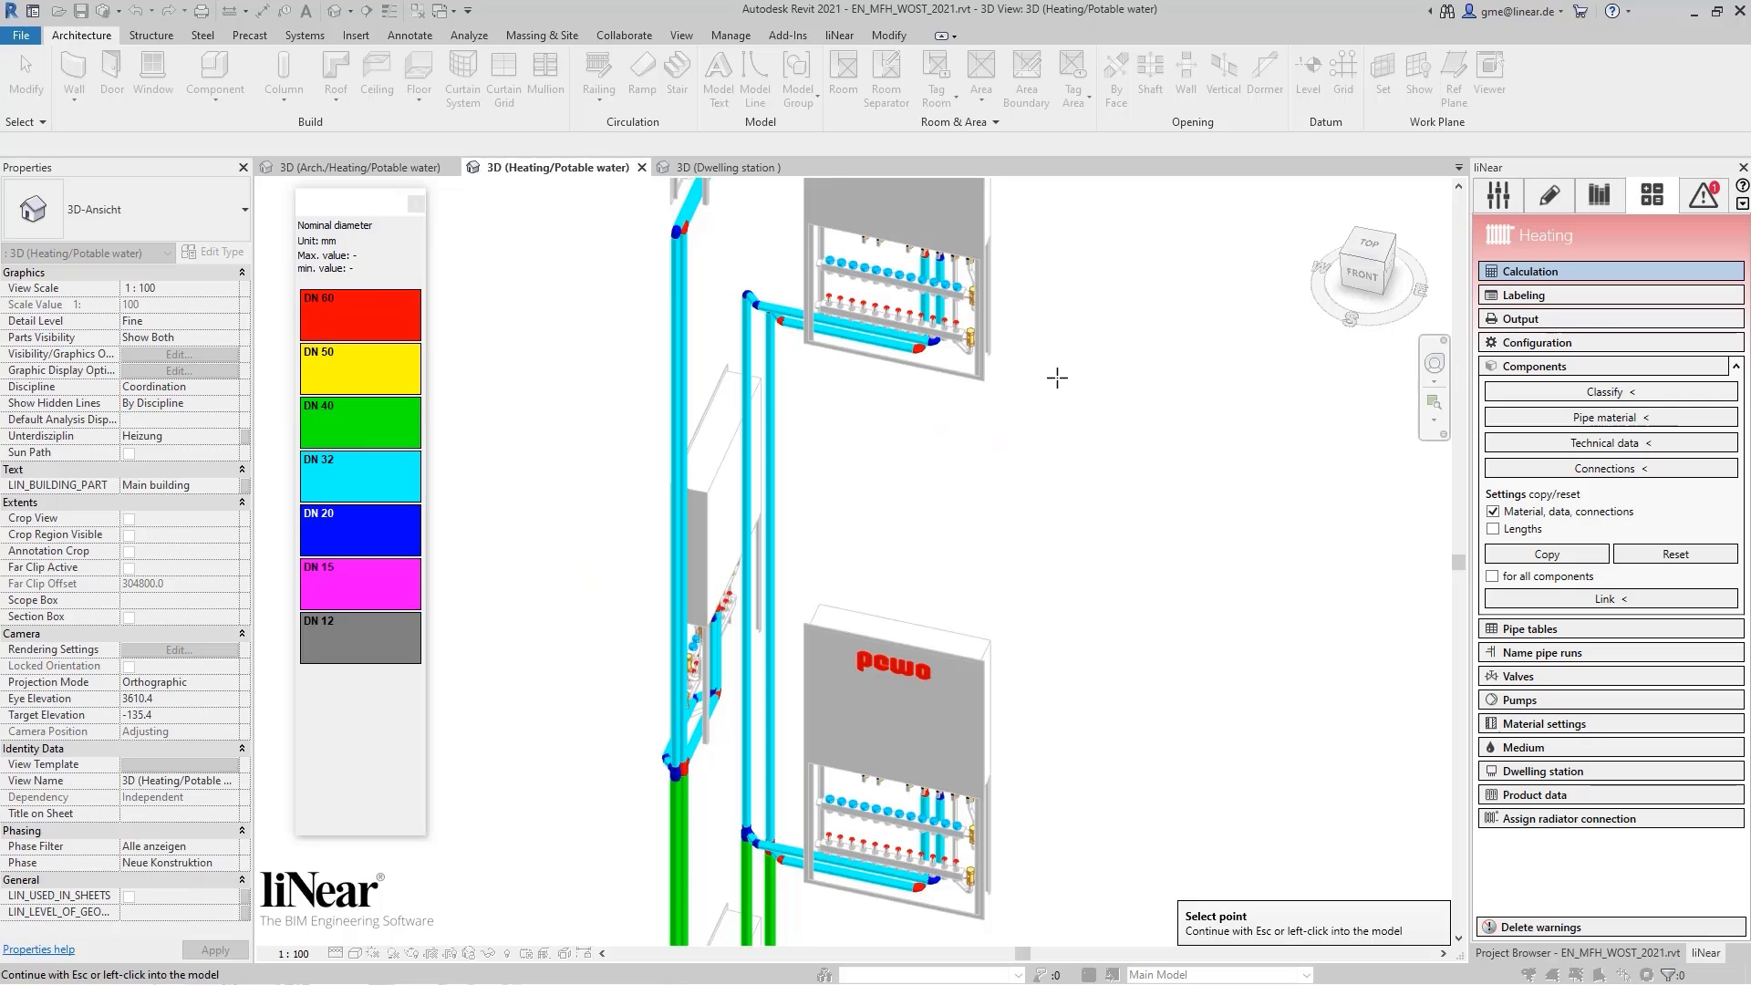